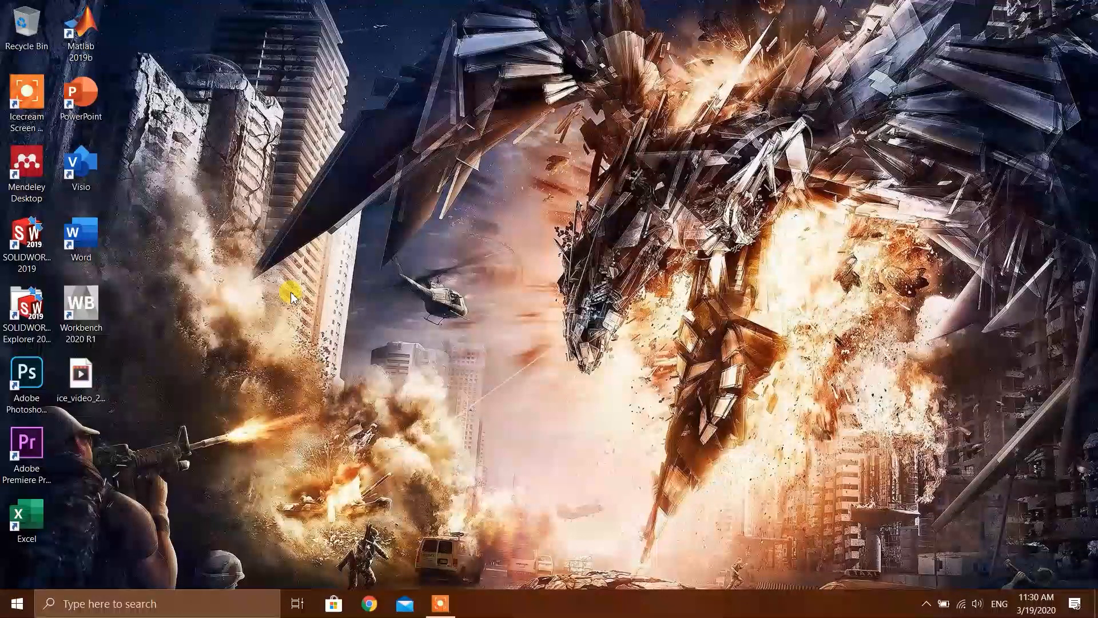
Step: Launch SOLIDWORKS 2019 and open the part file Elbow.SLDPRT from the Course 3 folder
double_click(20, 236)
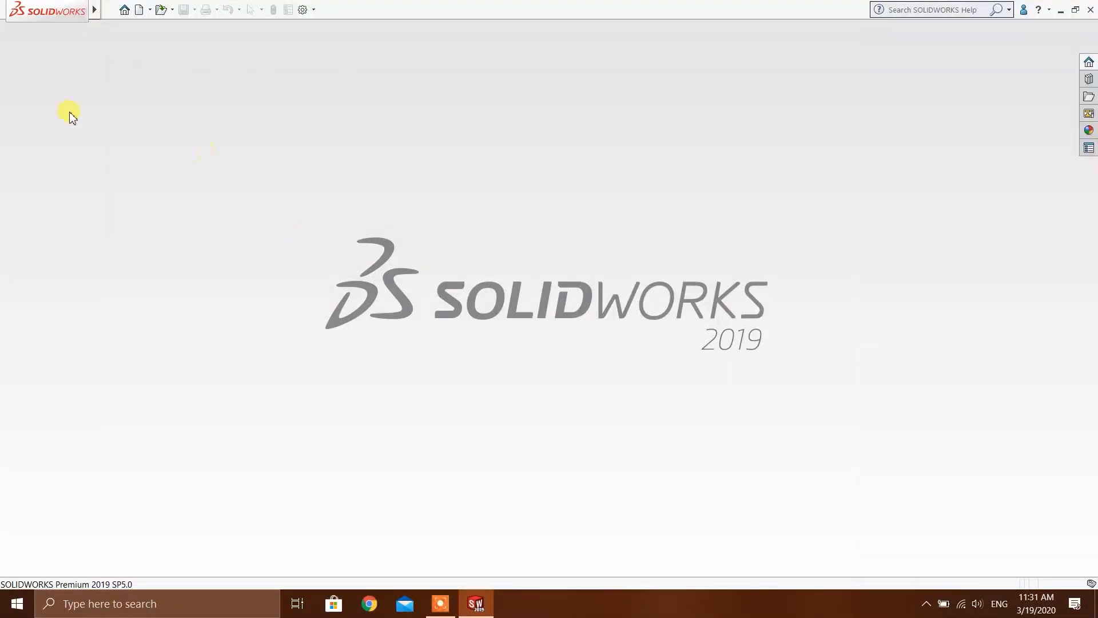
click(154, 11)
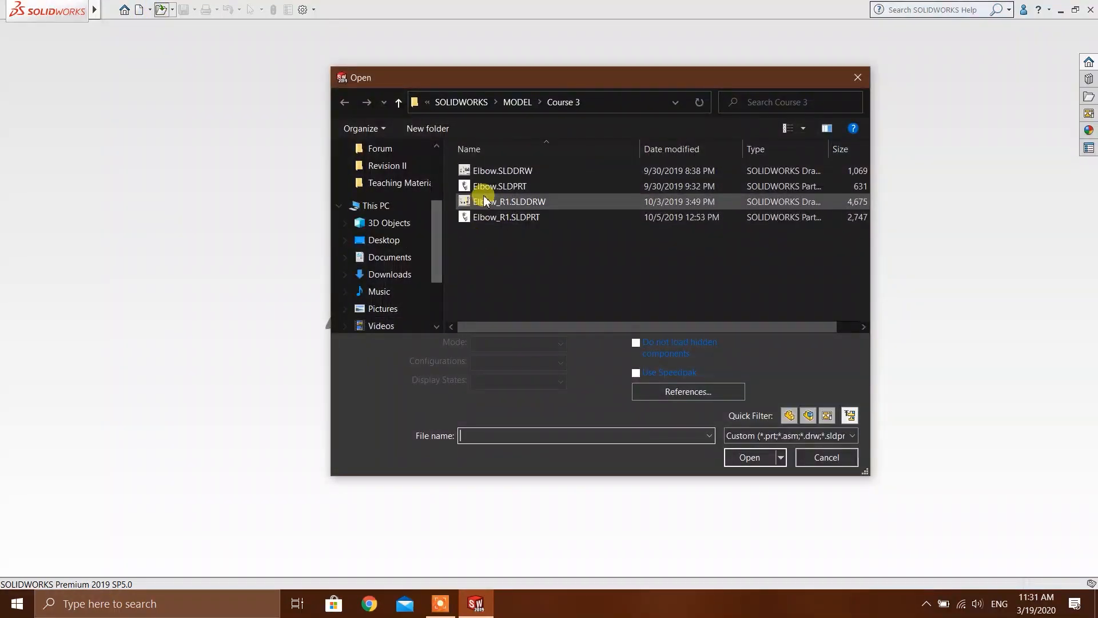
click(491, 185)
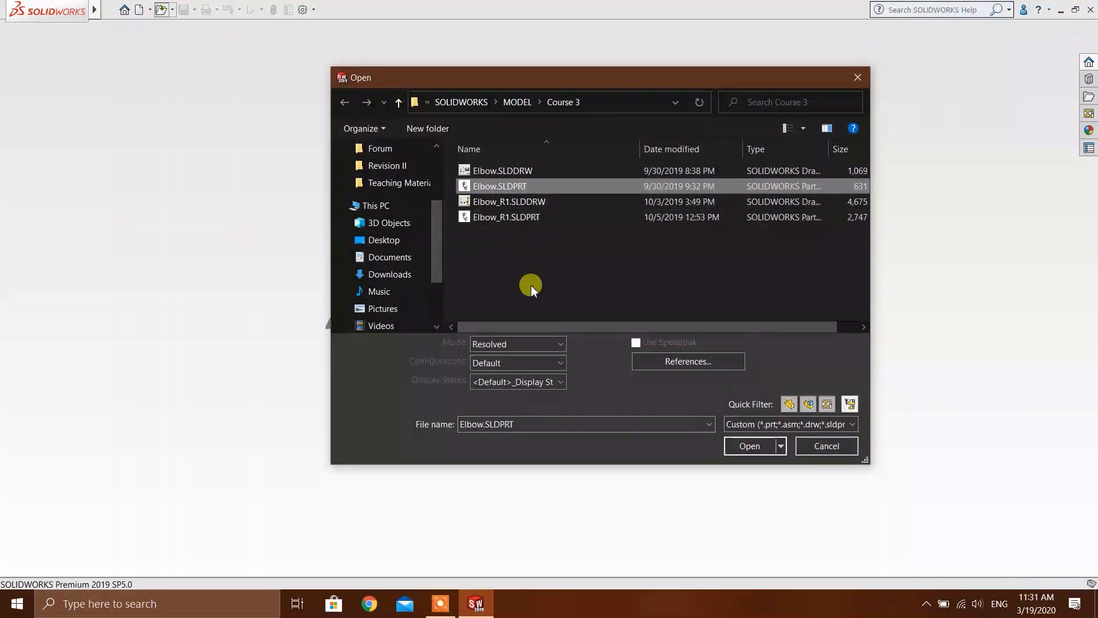
click(749, 447)
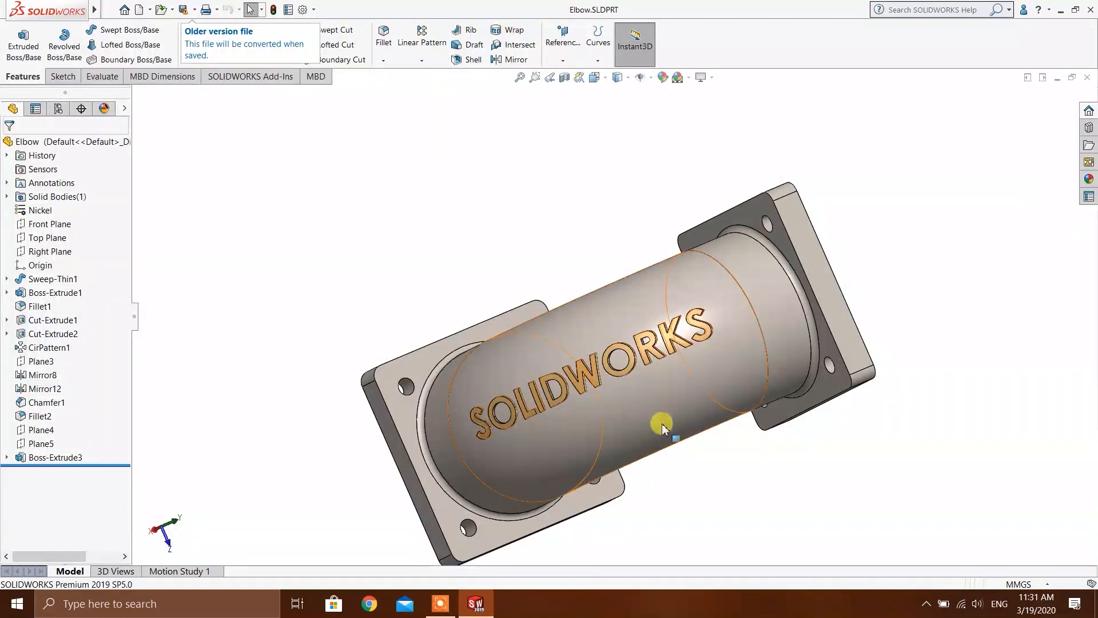
Step: Examine the elbow part's flanges, curved pipe body and raised lettering from different angles
scroll(683, 458, down, 3)
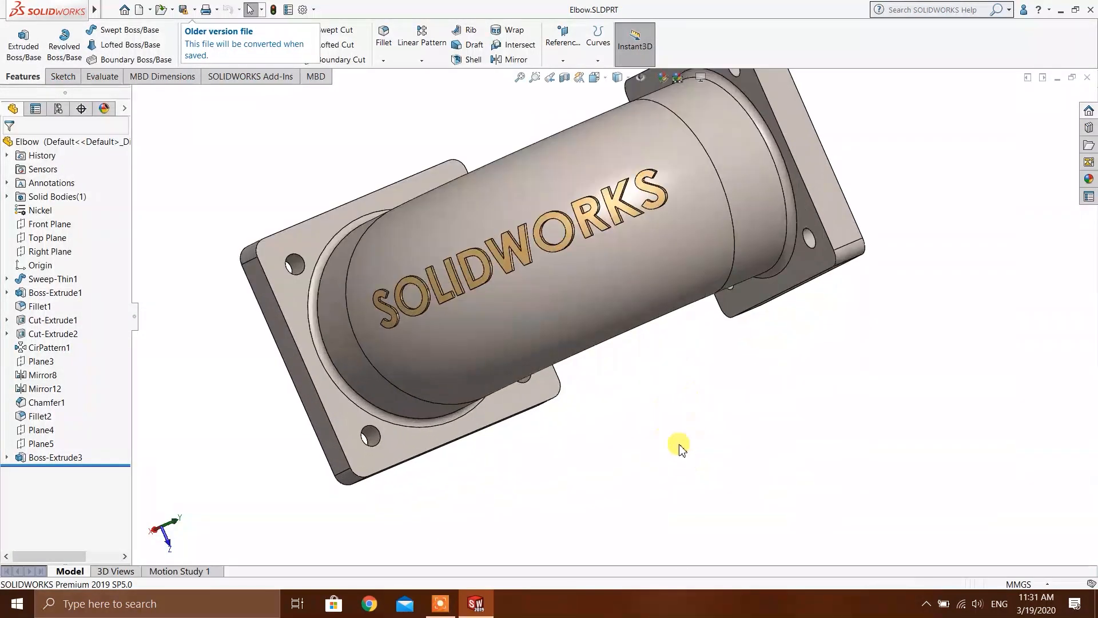
scroll(618, 340, up, 2)
scroll(621, 324, down, 1)
drag(637, 385, 629, 294)
scroll(611, 291, down, 2)
scroll(666, 343, down, 3)
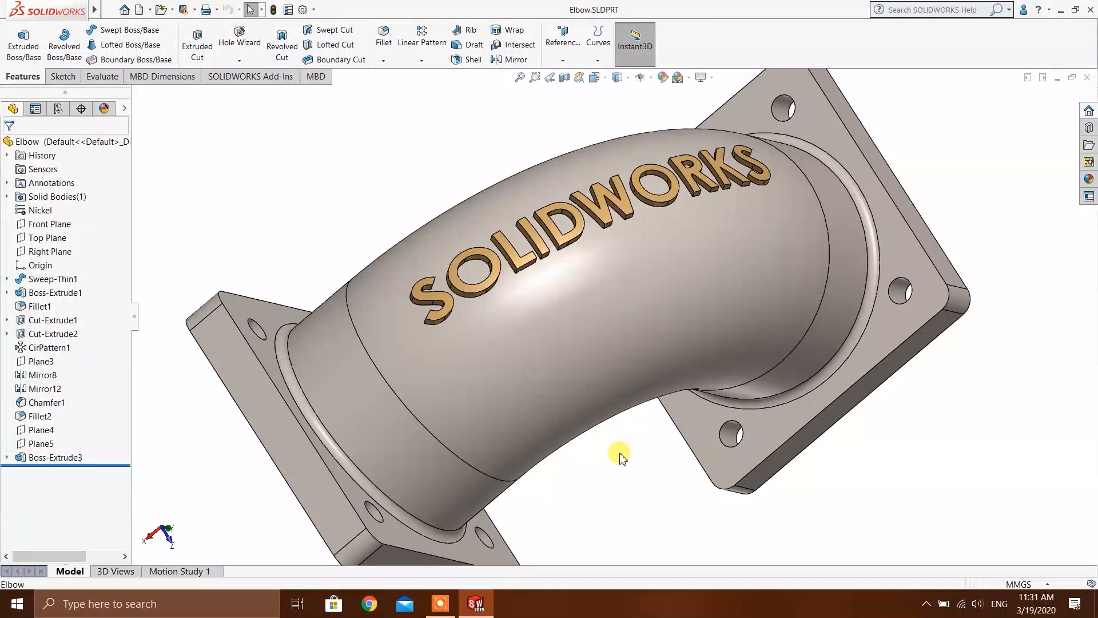
scroll(625, 417, up, 1)
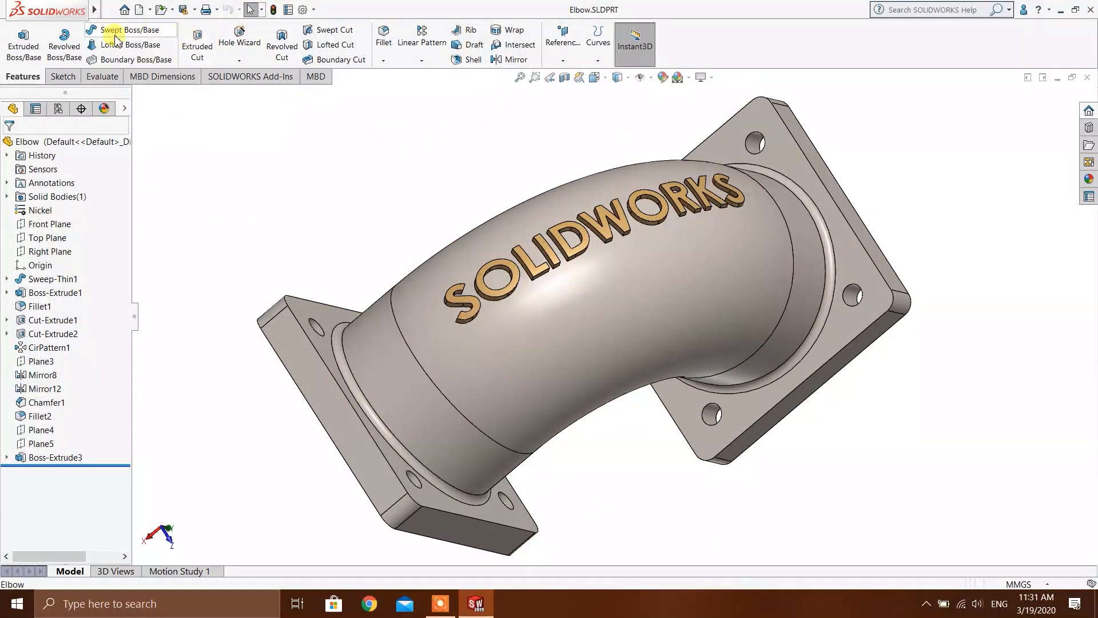
Step: Check the availability of RealView Graphics among the display options for the elbow part
mouse_move(96, 11)
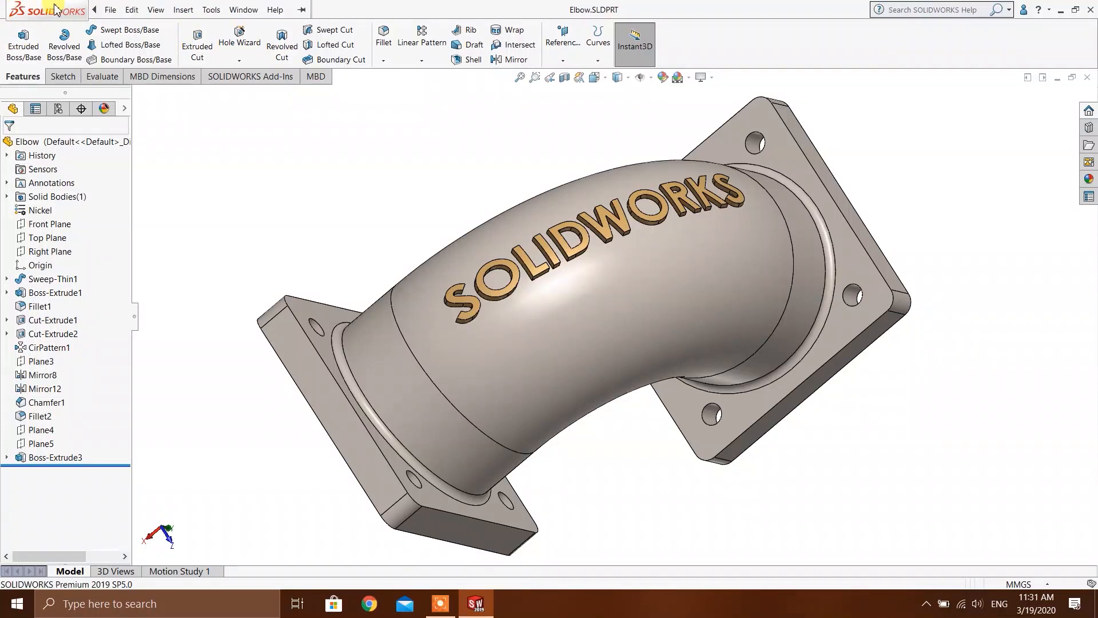
click(157, 10)
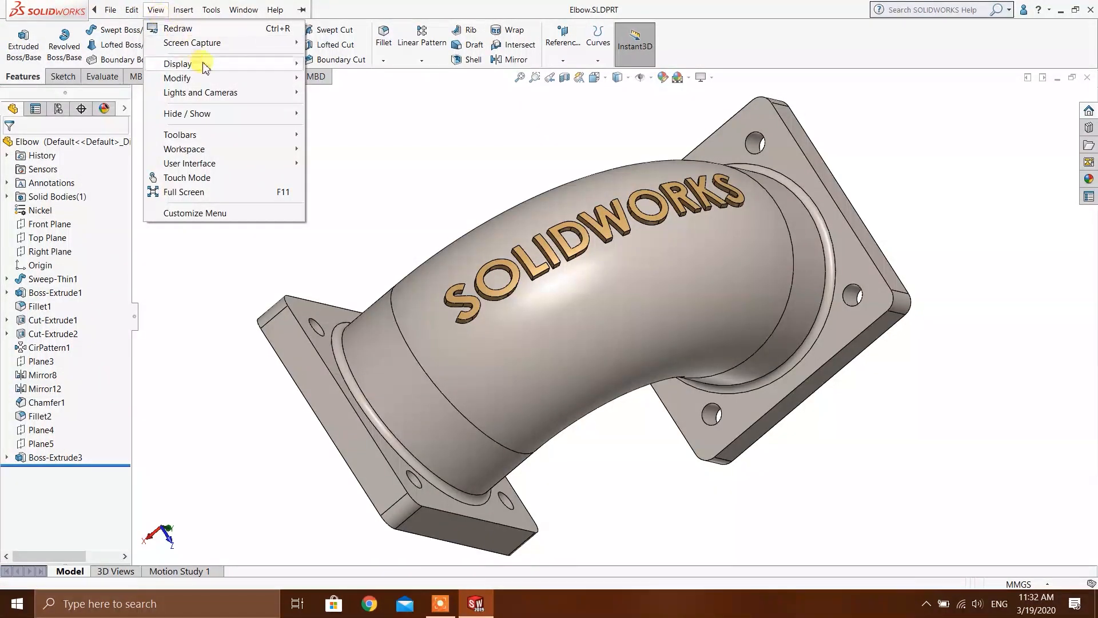
mouse_move(217, 64)
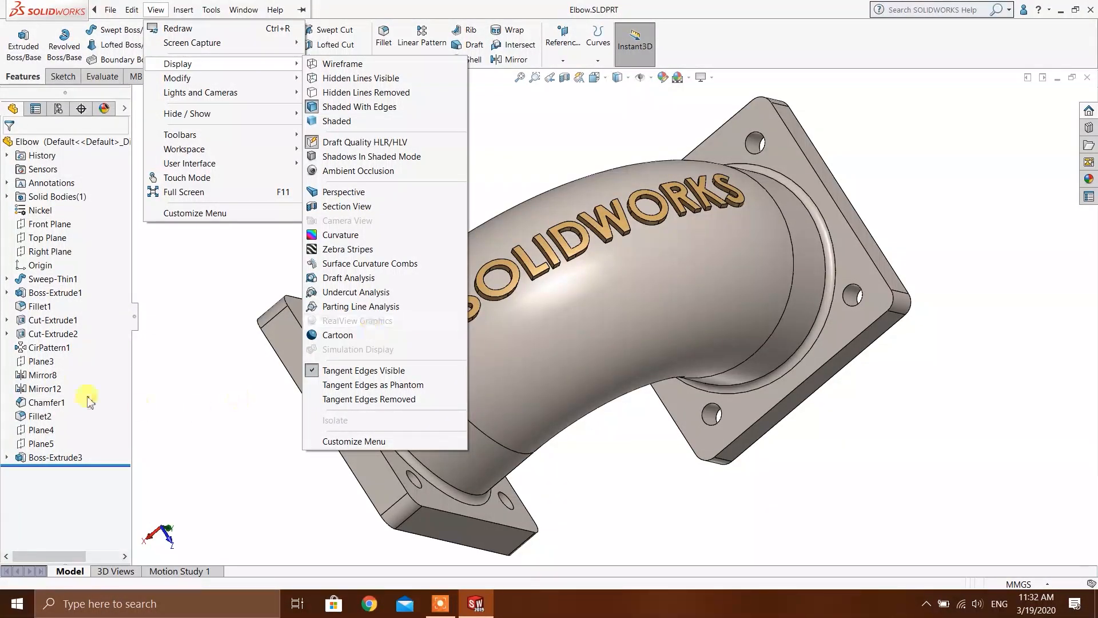
click(39, 215)
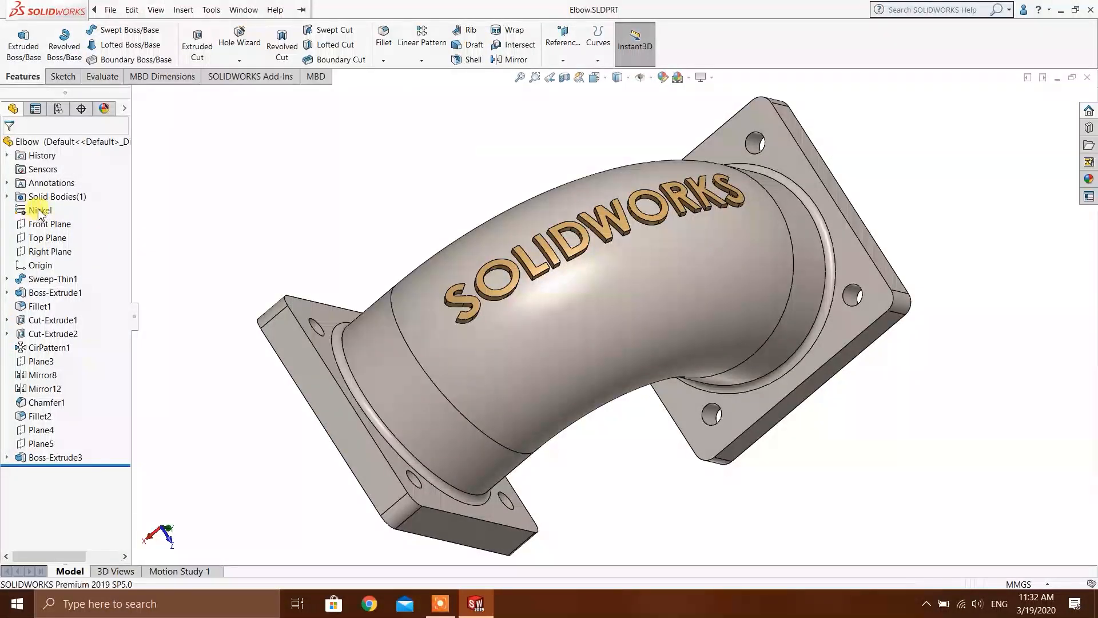
Step: Select the Nickel material and inspect how the elbow's surface and SOLIDWORKS lettering are rendered, up close and from several angles
drag(39, 214, 569, 336)
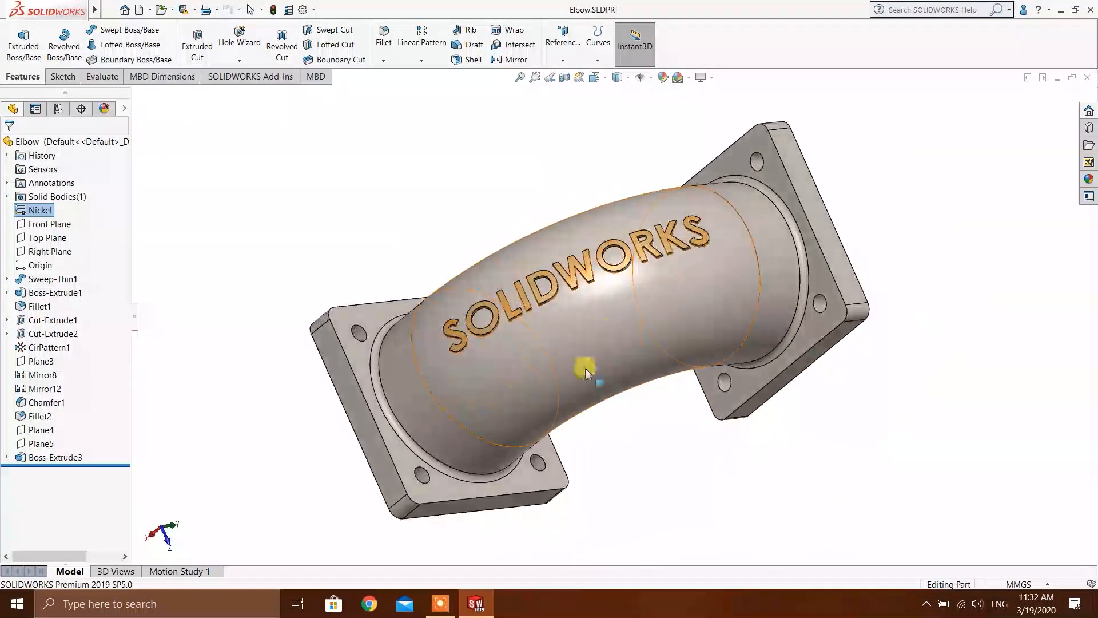
scroll(578, 372, down, 2)
drag(559, 369, 539, 310)
drag(57, 216, 606, 383)
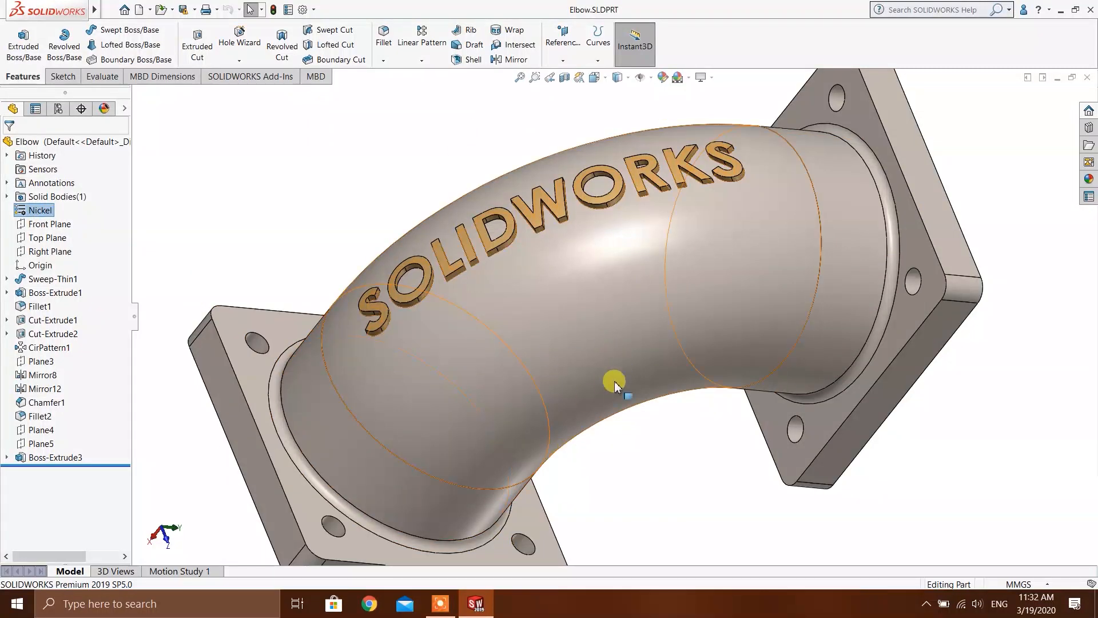
scroll(658, 349, up, 4)
drag(636, 346, 636, 375)
scroll(652, 320, down, 2)
drag(563, 300, 612, 370)
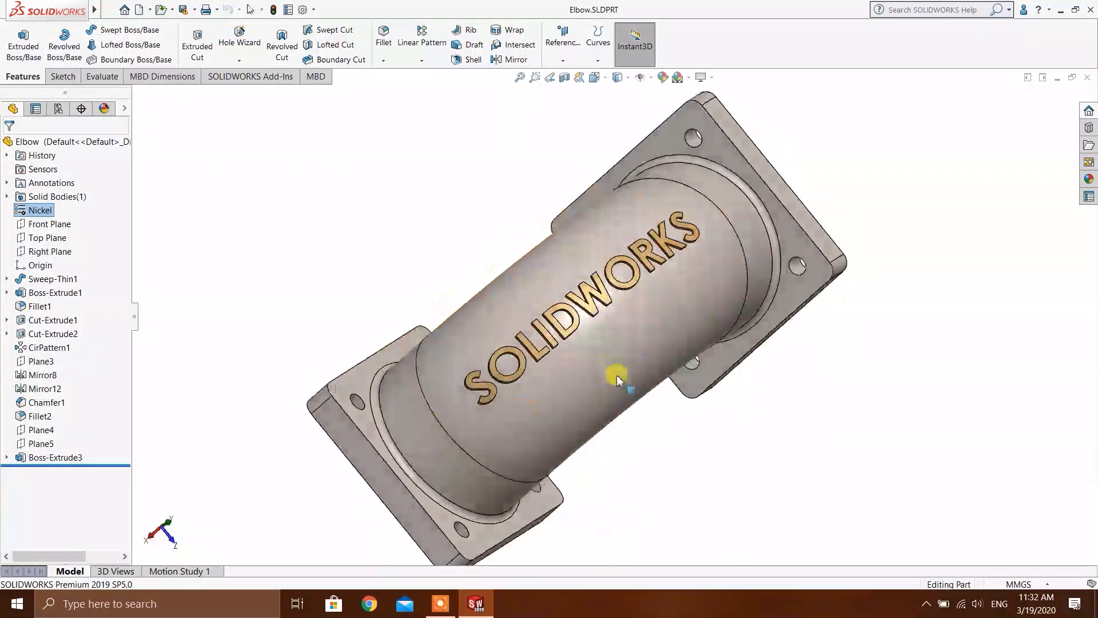
scroll(564, 331, down, 3)
scroll(596, 286, down, 2)
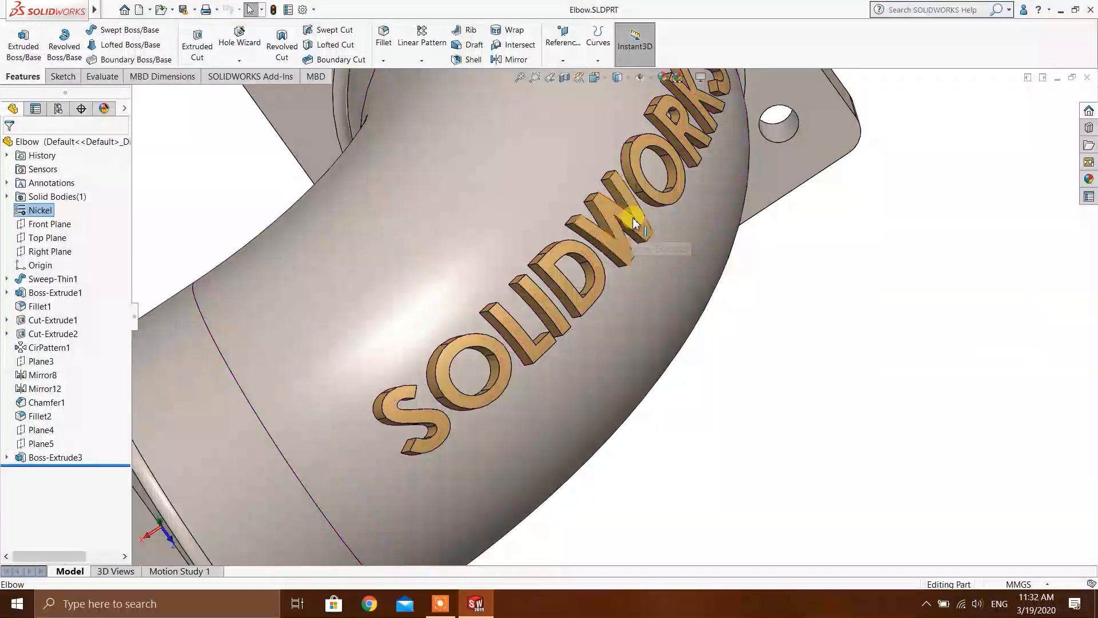
scroll(578, 286, up, 2)
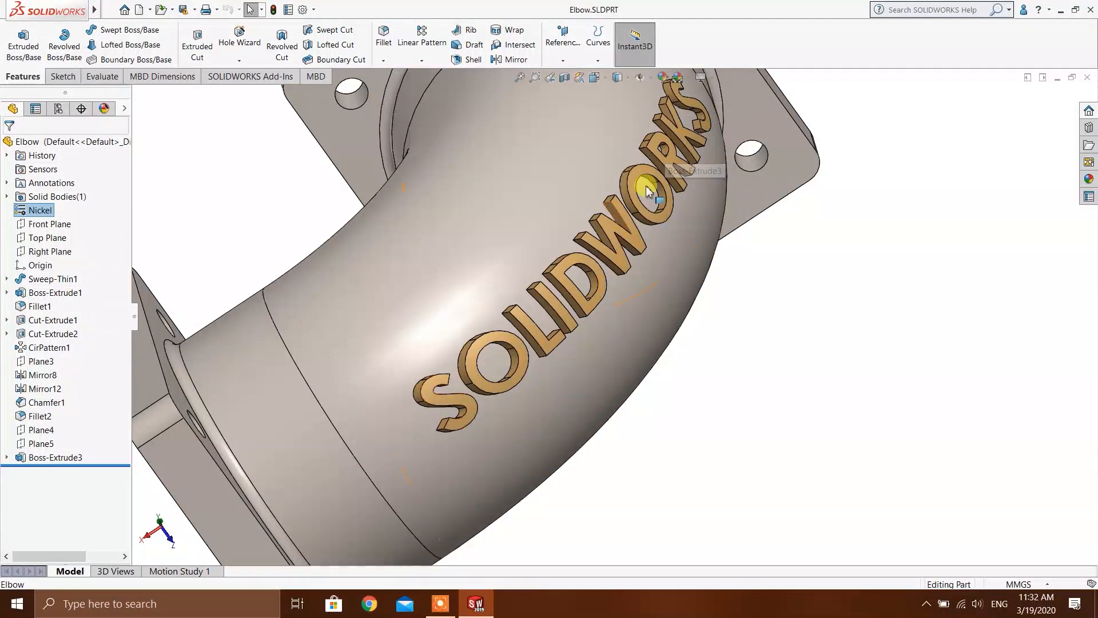
scroll(655, 213, up, 3)
scroll(641, 252, down, 4)
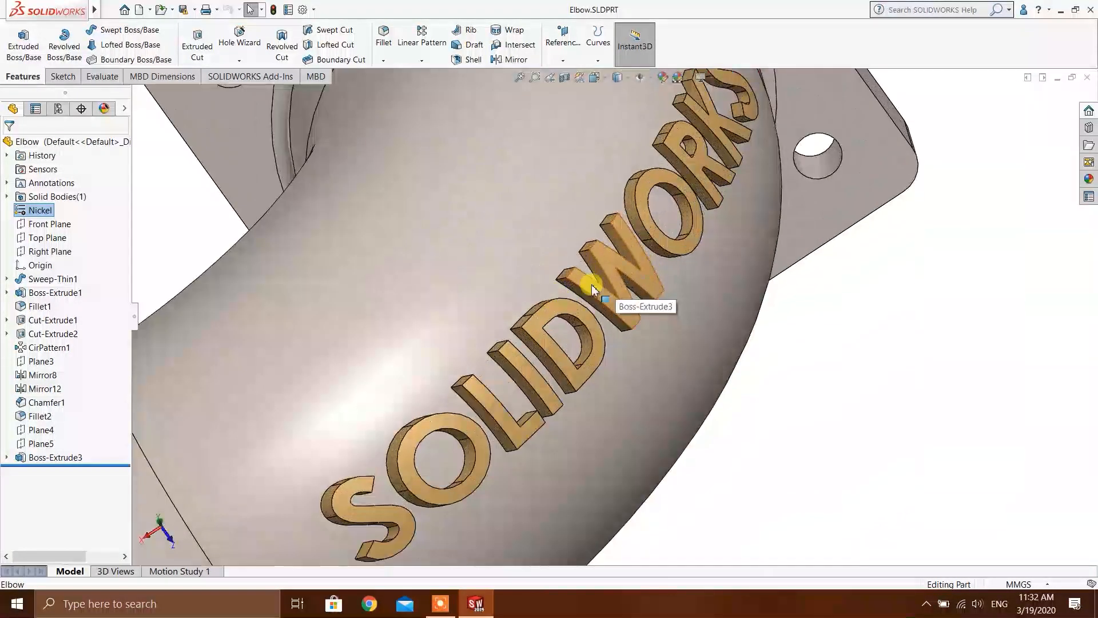
scroll(623, 272, up, 3)
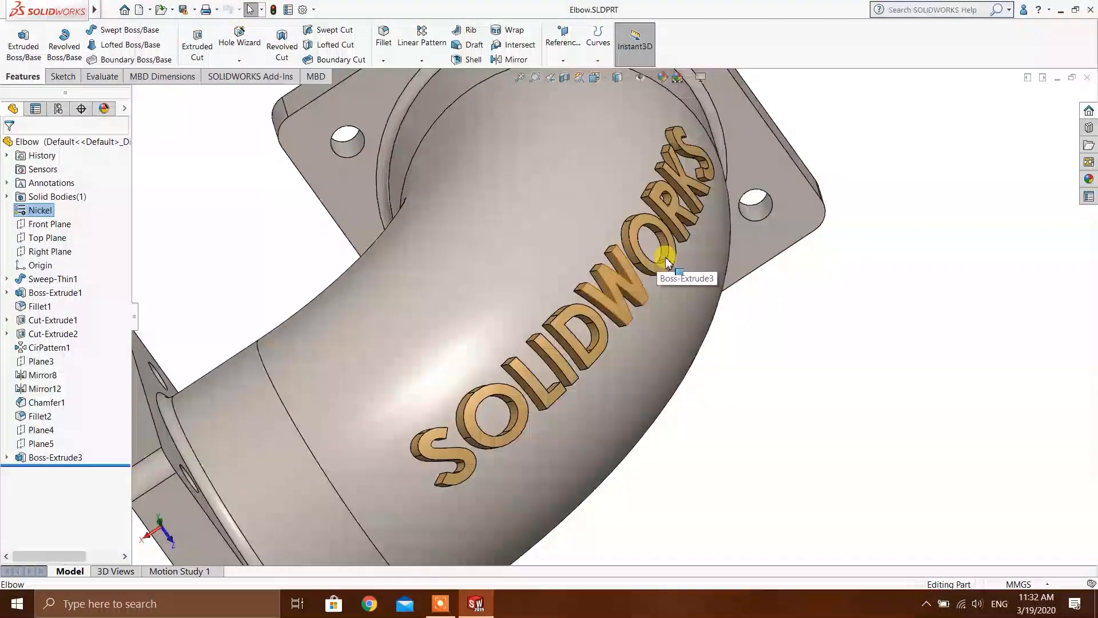
scroll(596, 346, up, 1)
drag(596, 346, 601, 454)
scroll(635, 366, up, 4)
scroll(657, 417, down, 5)
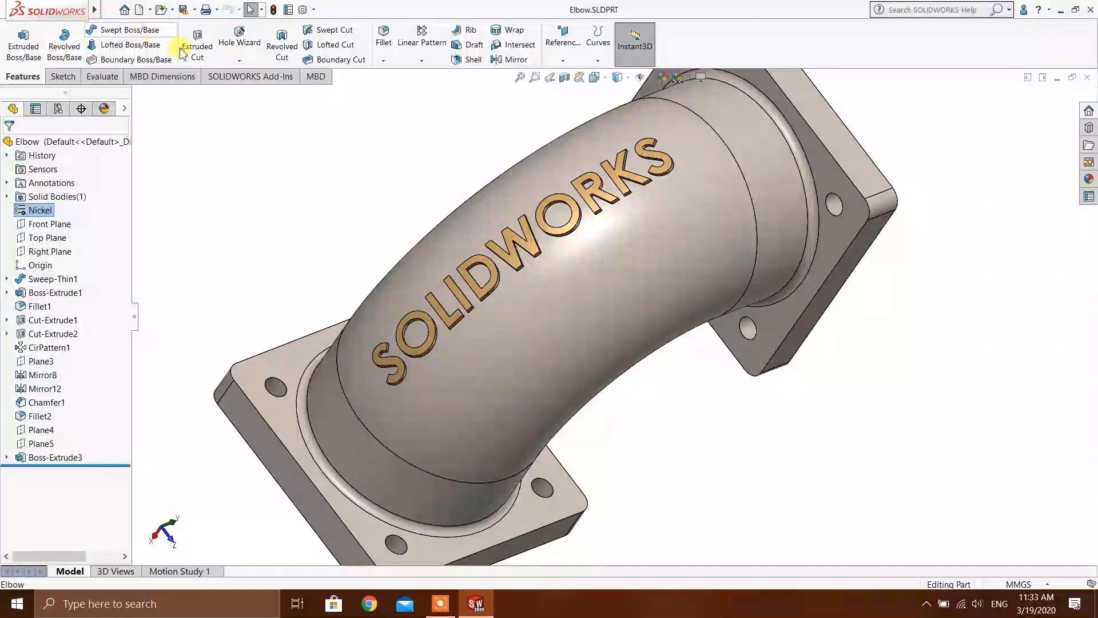
scroll(606, 342, up, 2)
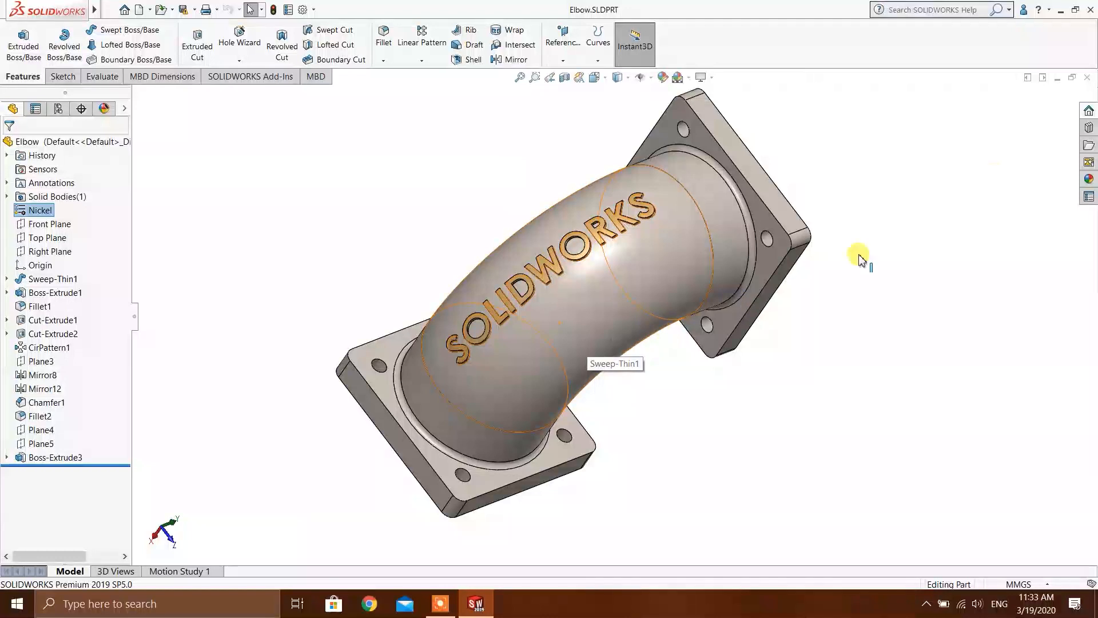
Step: Minimize SOLIDWORKS, search Windows for regedit and open the Registry Editor
click(1062, 11)
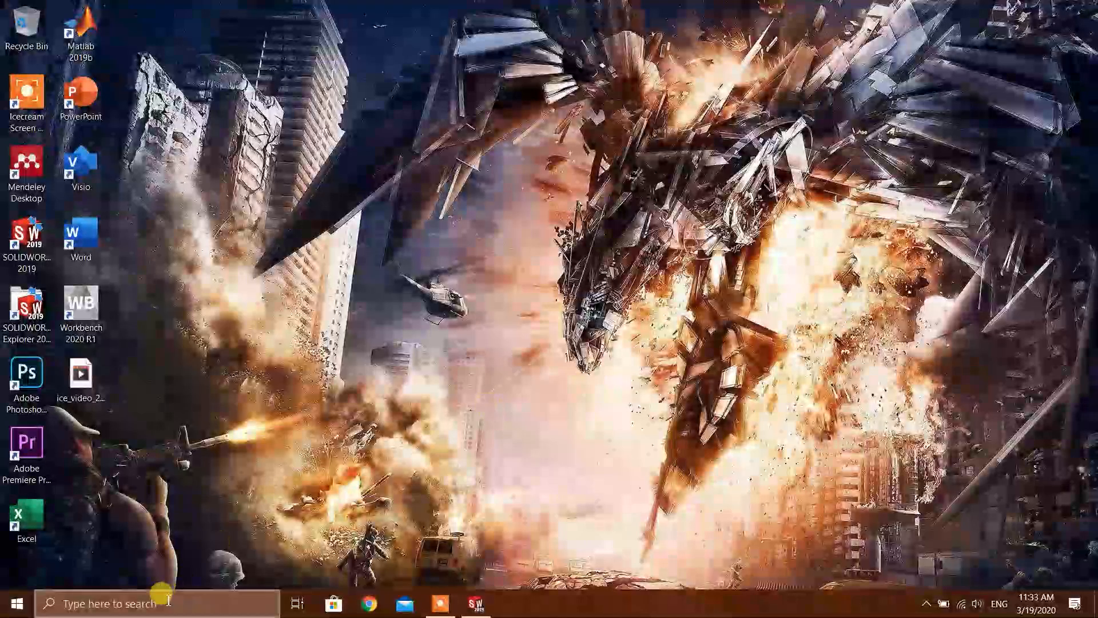
click(167, 602)
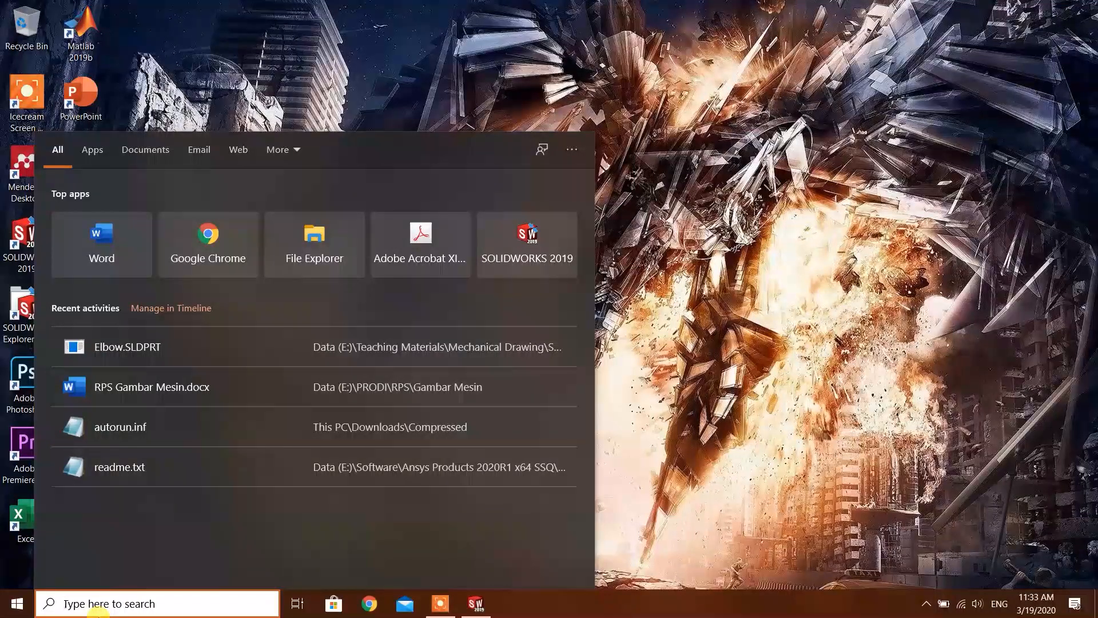
text(regedit)
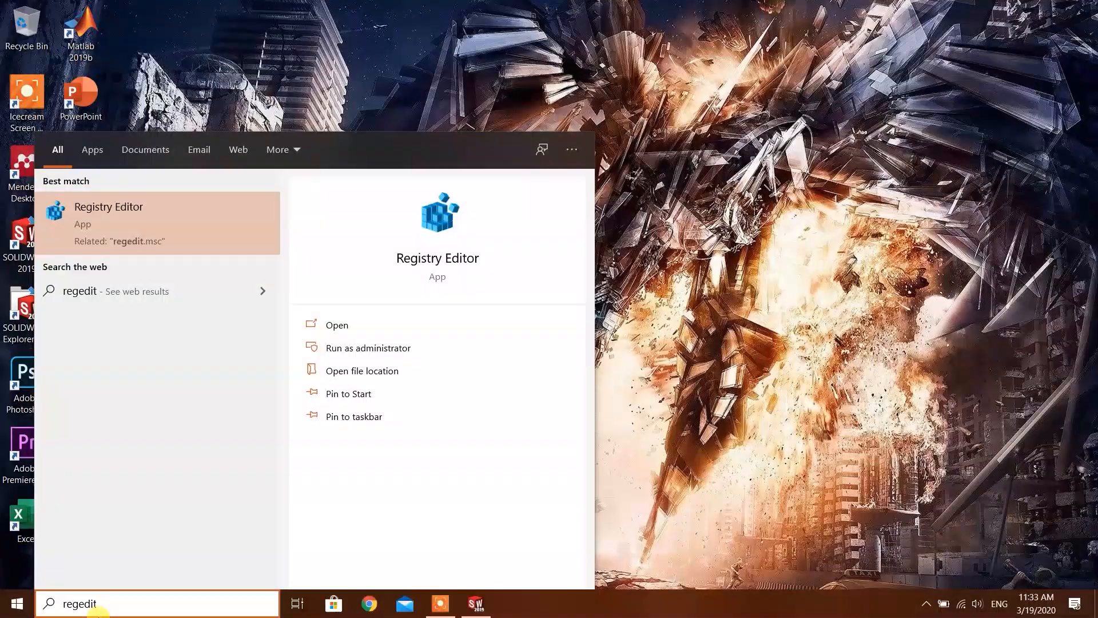
click(154, 233)
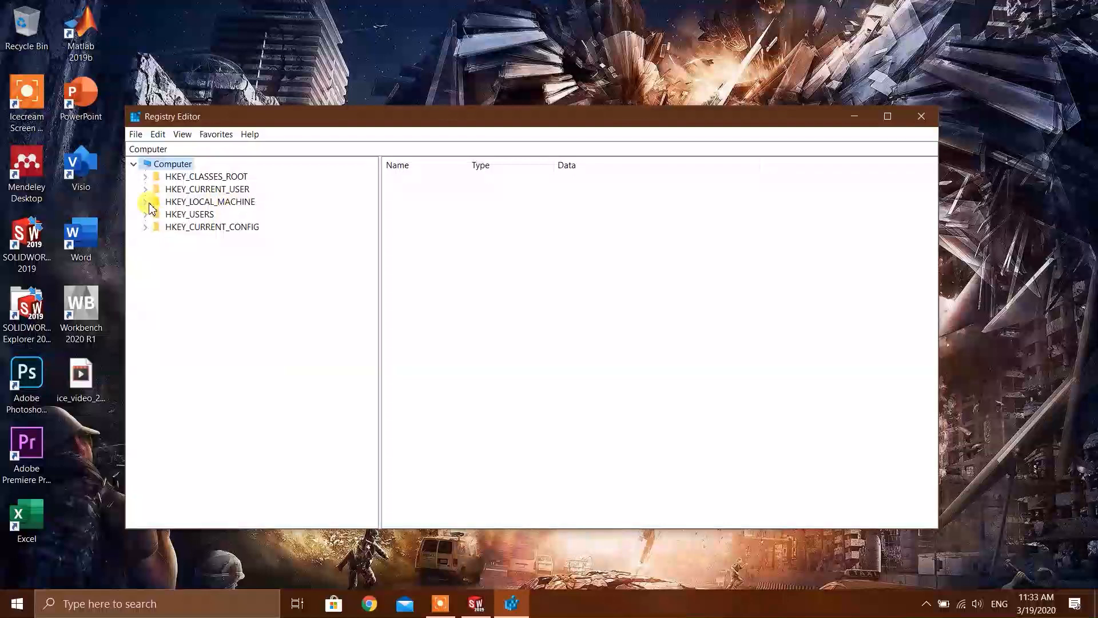
Step: Expand HKEY_CURRENT_USER in the registry tree and open its Software key
click(146, 189)
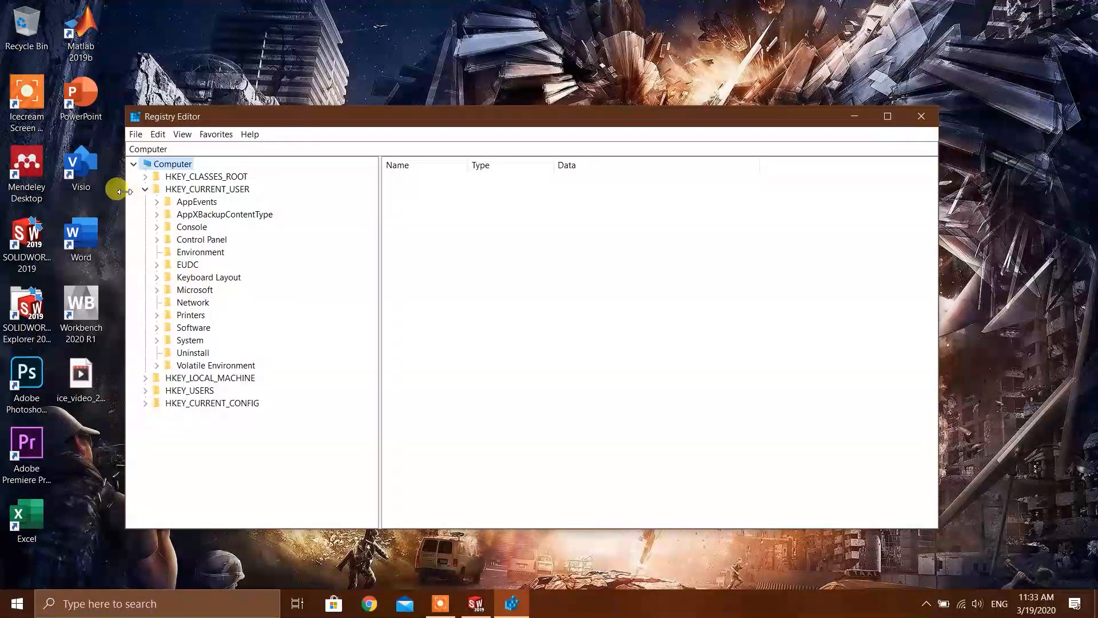
click(146, 189)
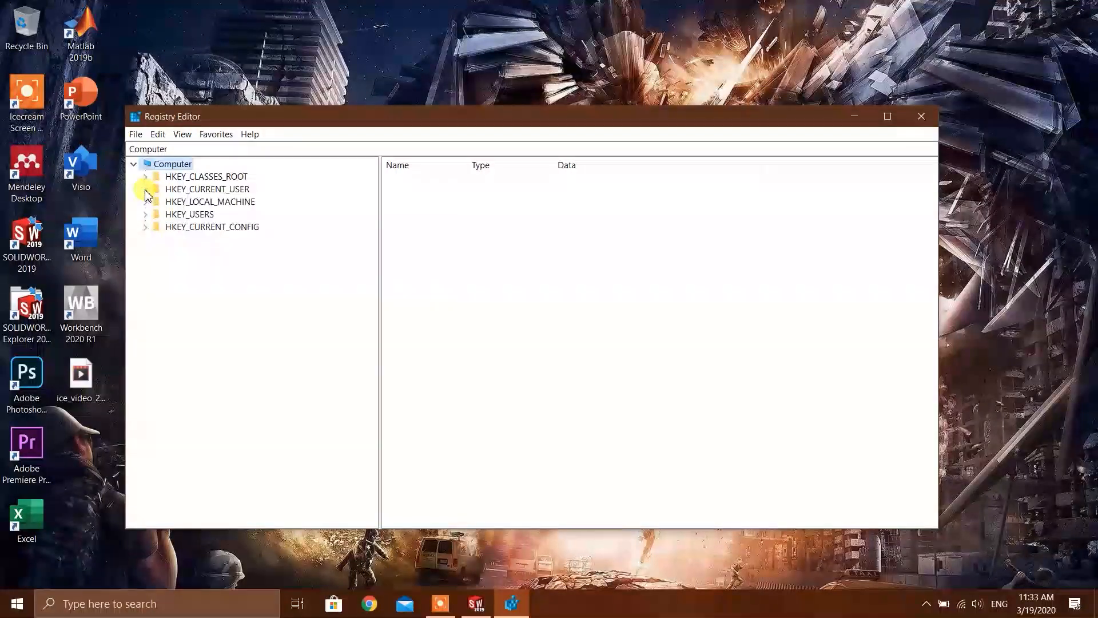
click(202, 194)
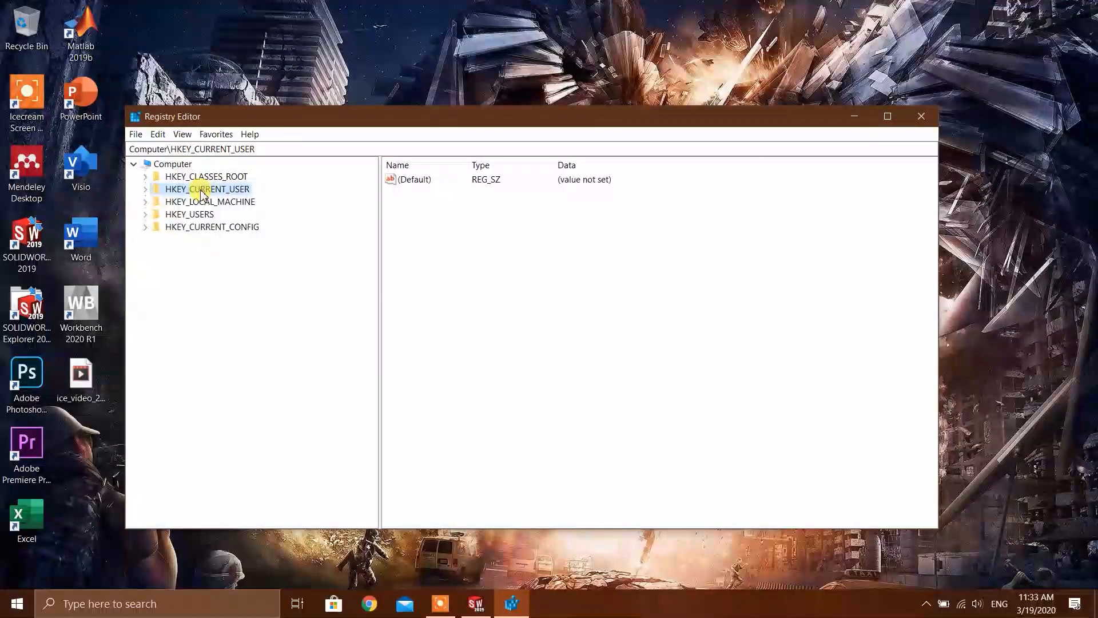
double_click(202, 194)
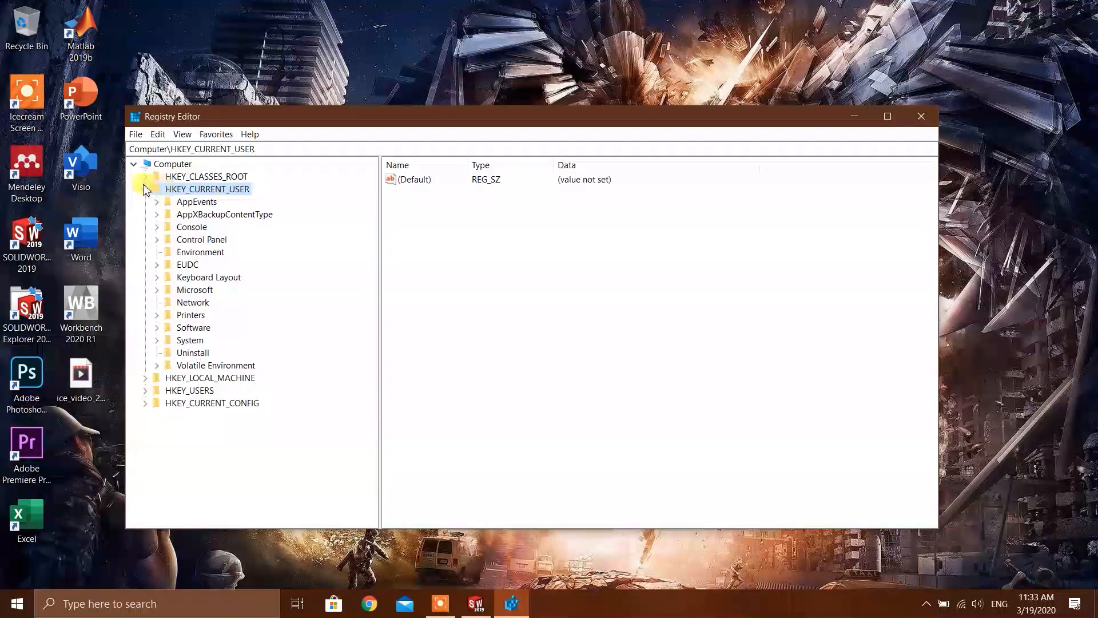
click(182, 330)
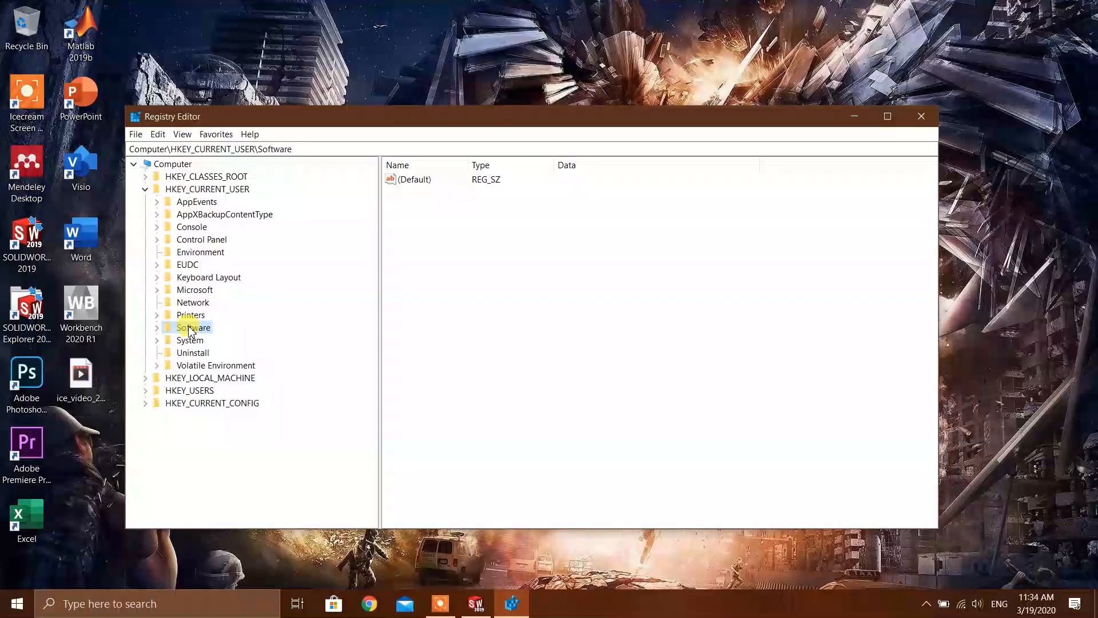
double_click(191, 329)
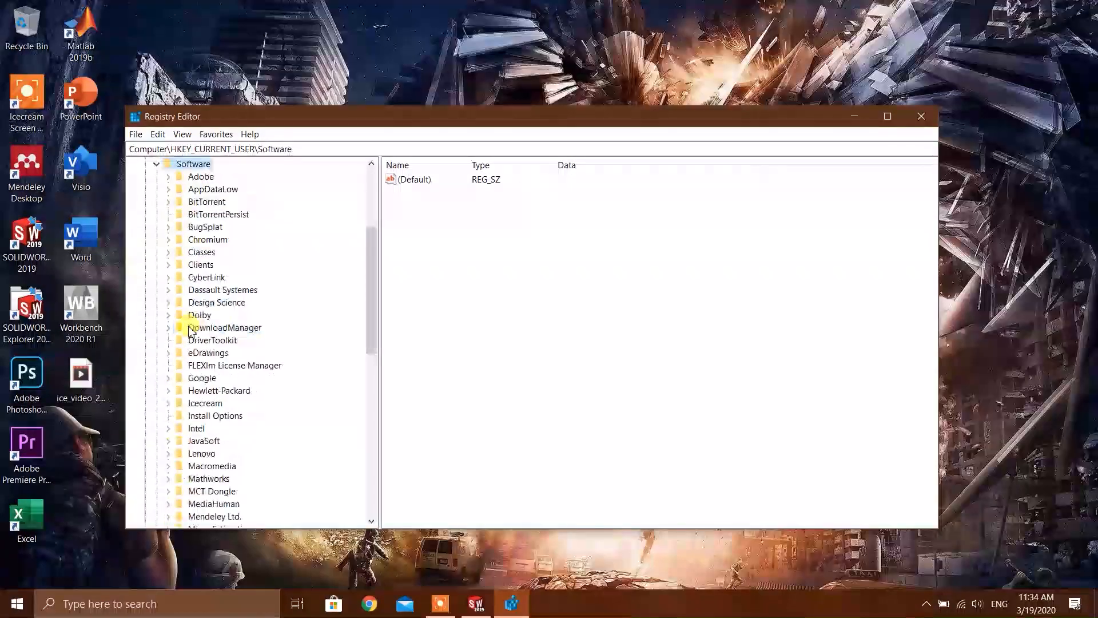
Step: Find the SolidWorks key within HKEY_CURRENT_USER\Software and expand it to list its subkeys
scroll(251, 361, down, 1)
scroll(237, 344, up, 2)
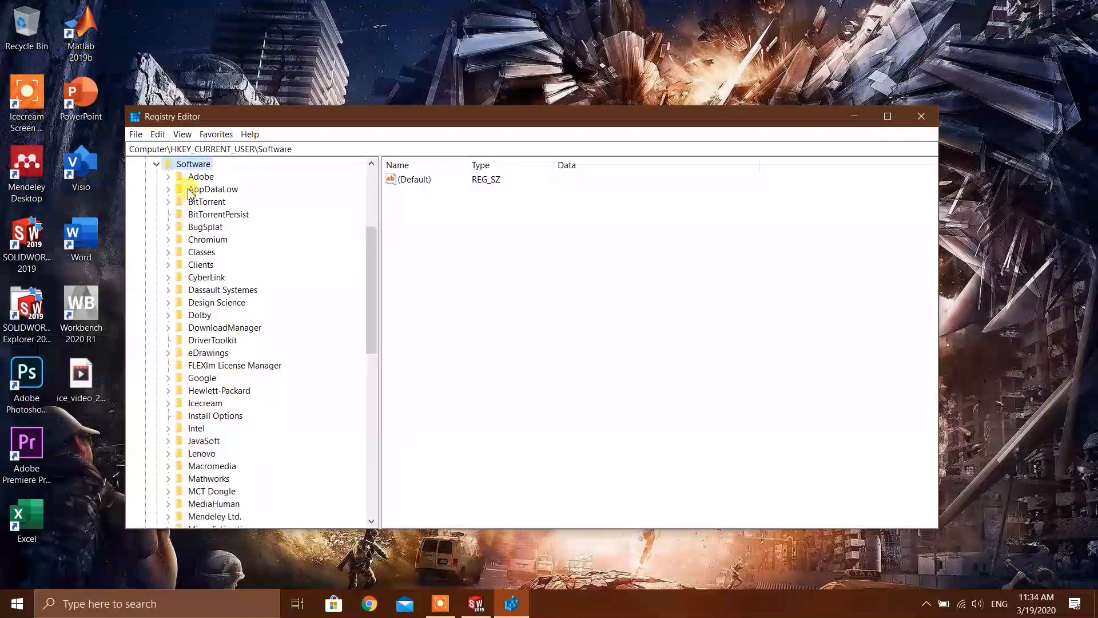
scroll(238, 354, down, 4)
scroll(260, 366, down, 5)
scroll(252, 338, up, 6)
scroll(249, 329, down, 5)
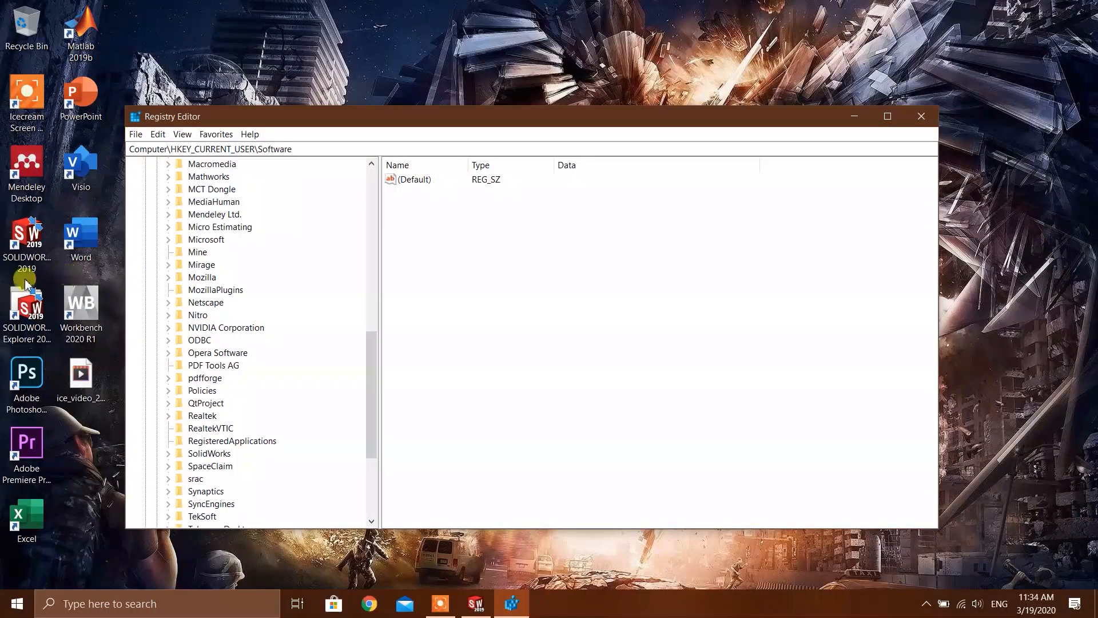
scroll(300, 349, down, 2)
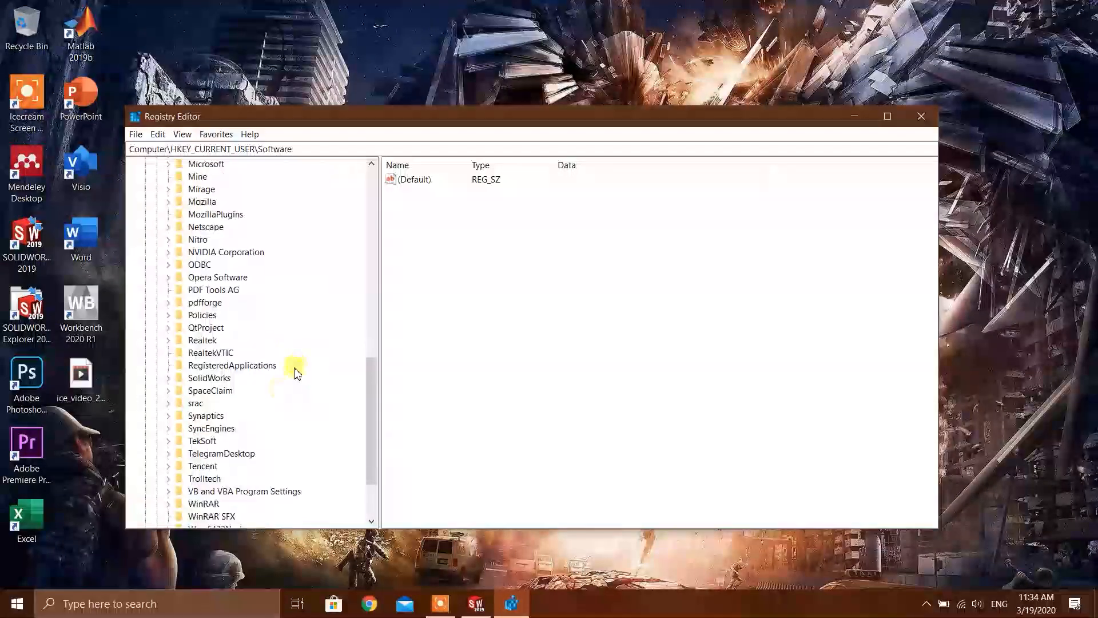
scroll(200, 383, down, 2)
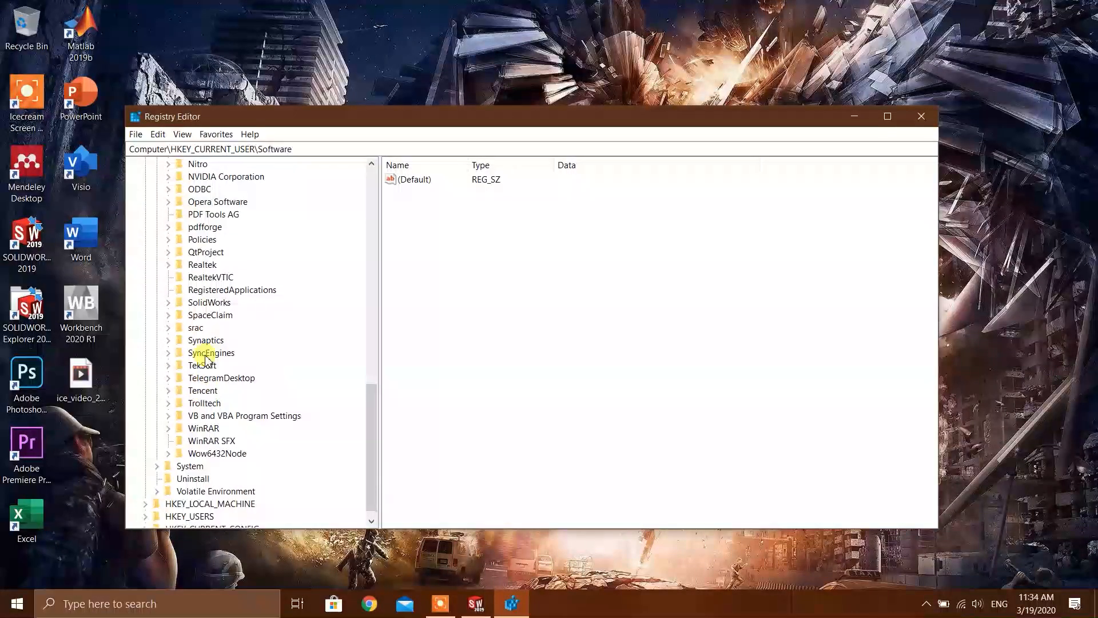
double_click(219, 303)
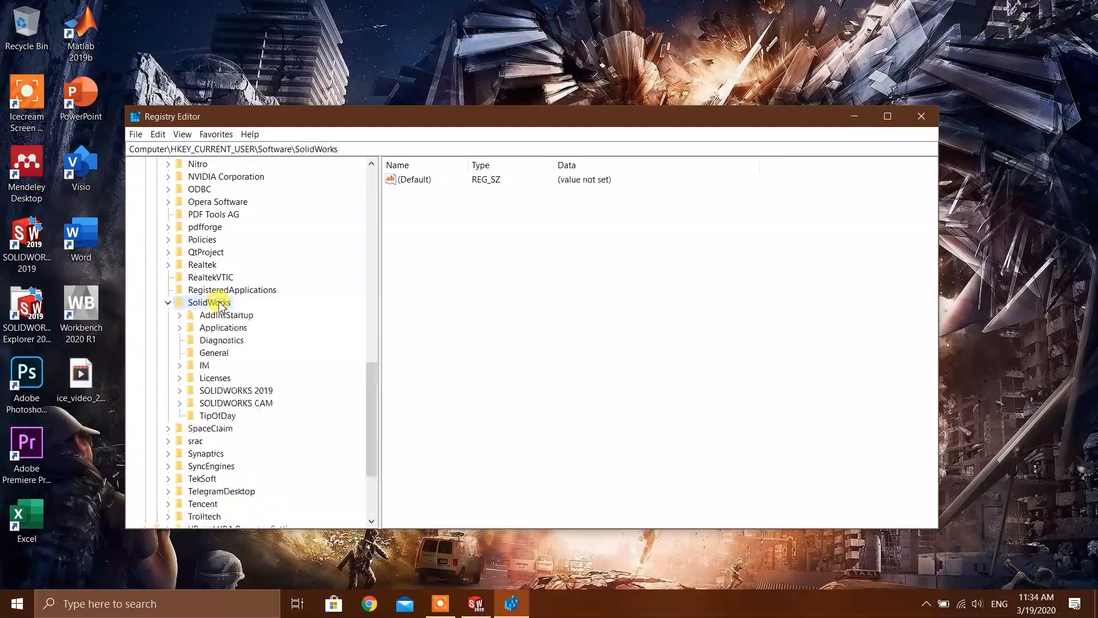
Step: Expand the SOLIDWORKS 2019 key beneath HKEY_CURRENT_USER\Software\SolidWorks
scroll(189, 389, down, 1)
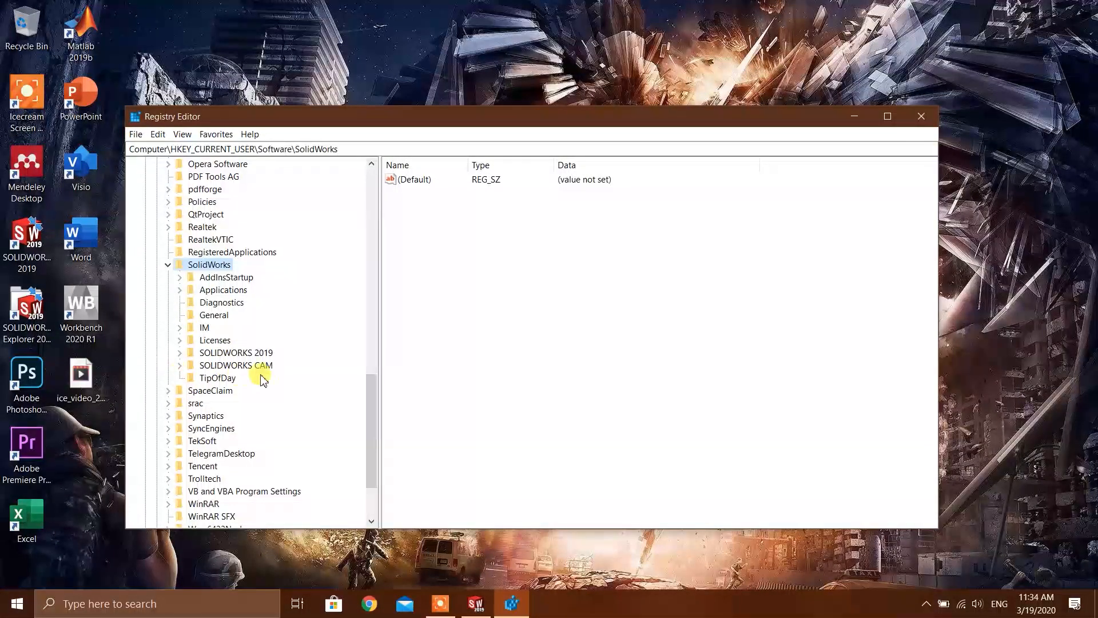
scroll(209, 382, down, 1)
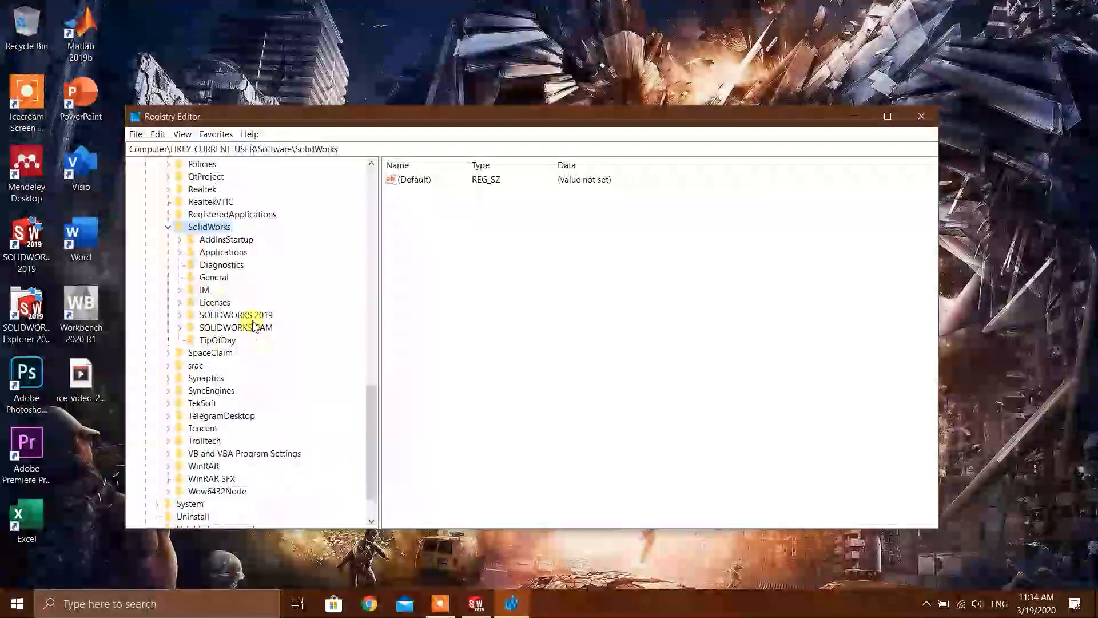
click(335, 149)
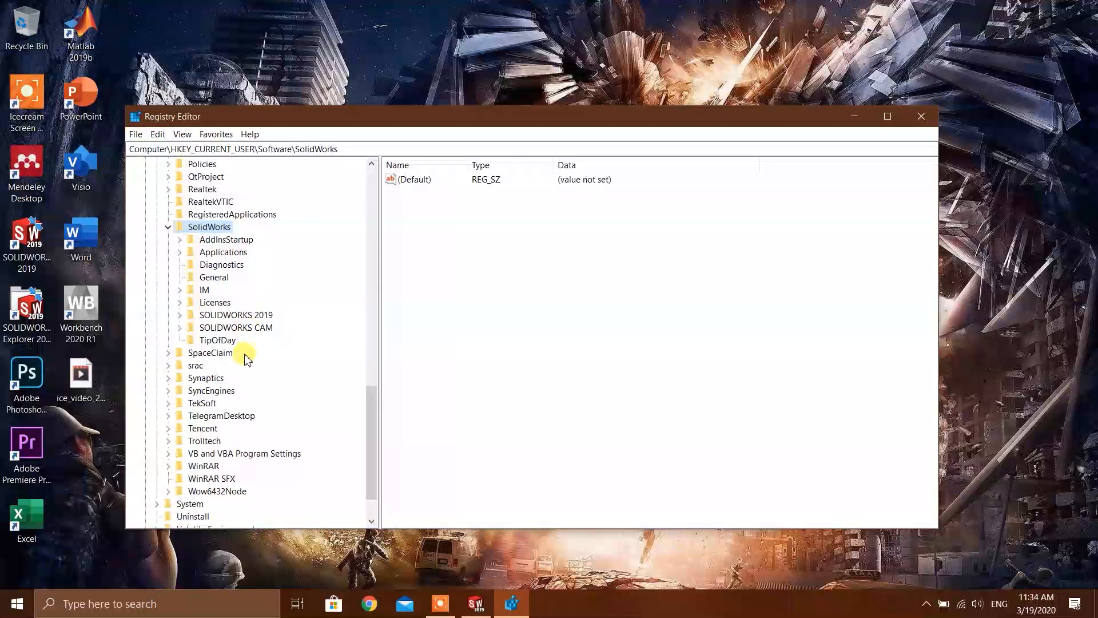
double_click(246, 314)
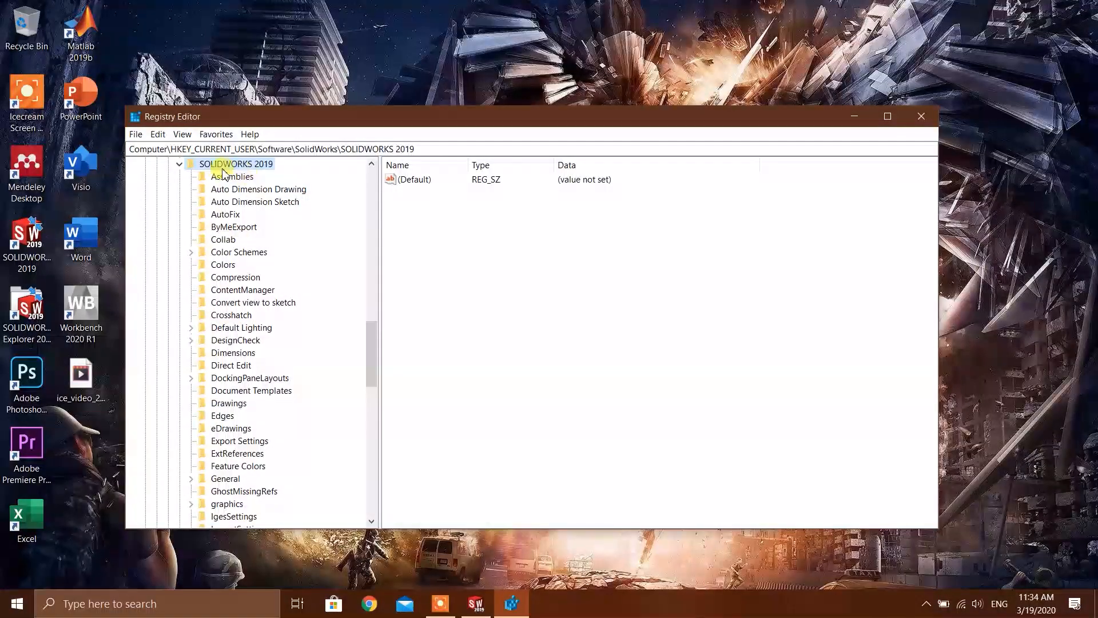
Step: Find the Performance key among the SOLIDWORKS 2019 subkeys and expand it
scroll(252, 239, down, 5)
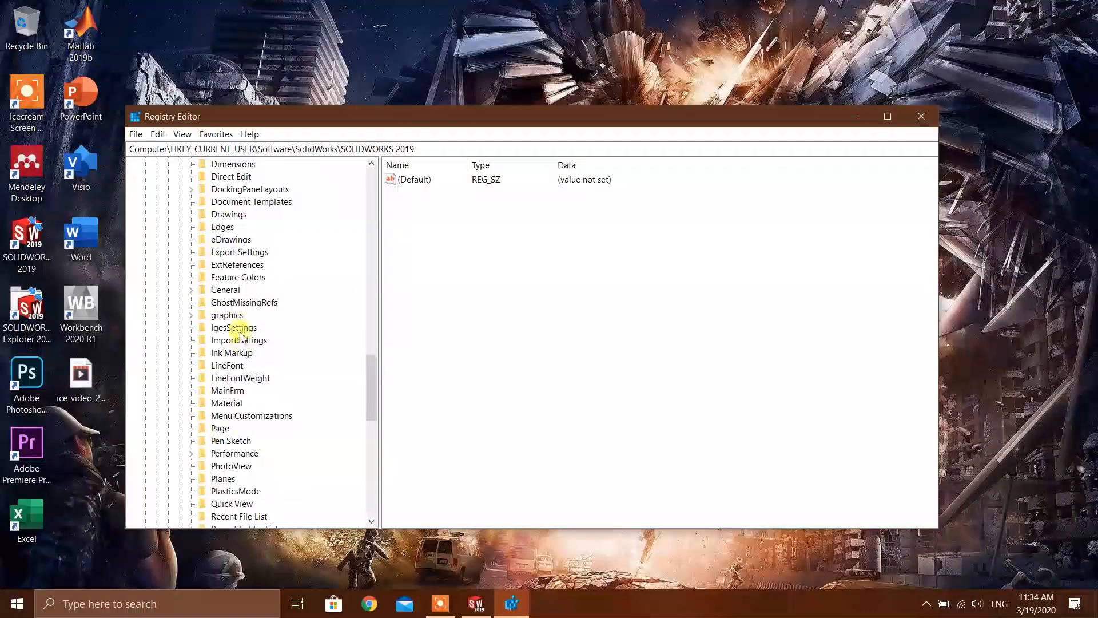
scroll(235, 344, down, 1)
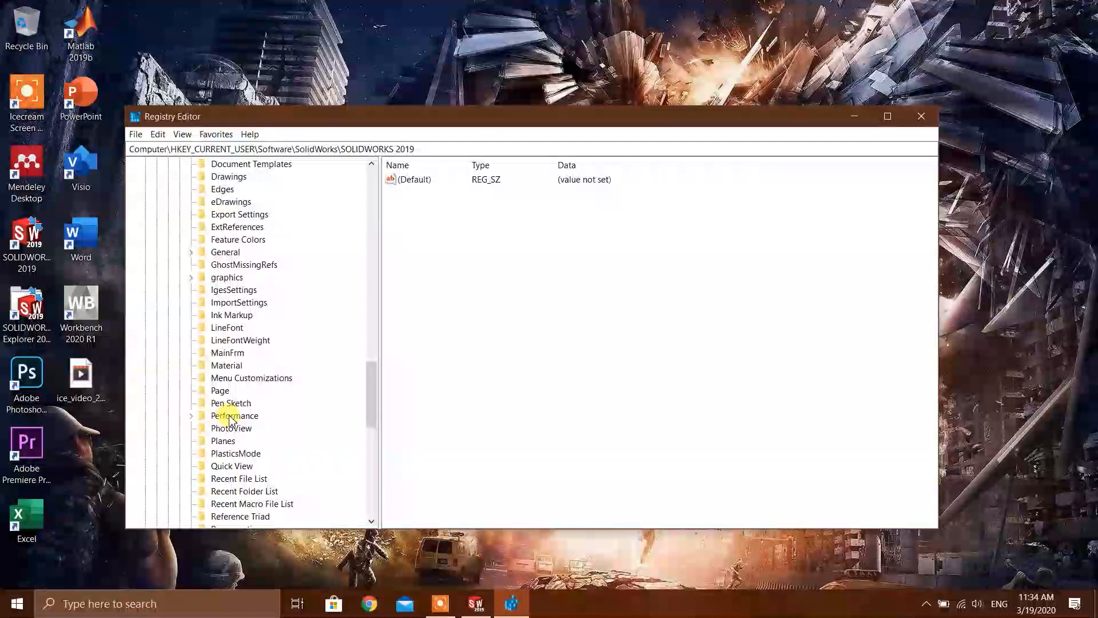
scroll(219, 401, up, 7)
scroll(270, 228, down, 9)
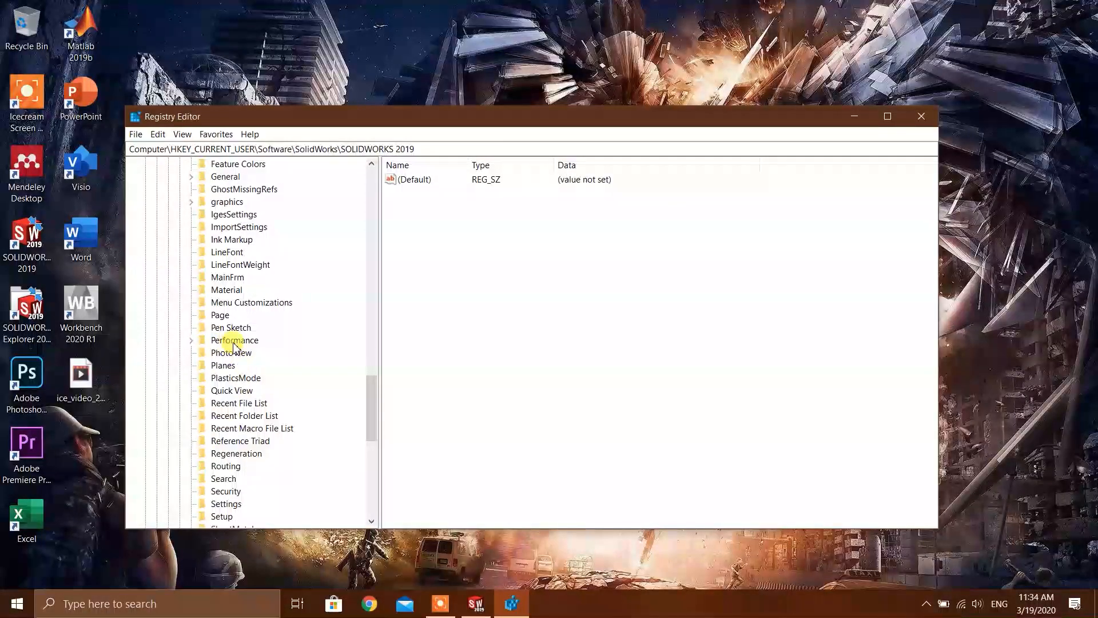
double_click(240, 341)
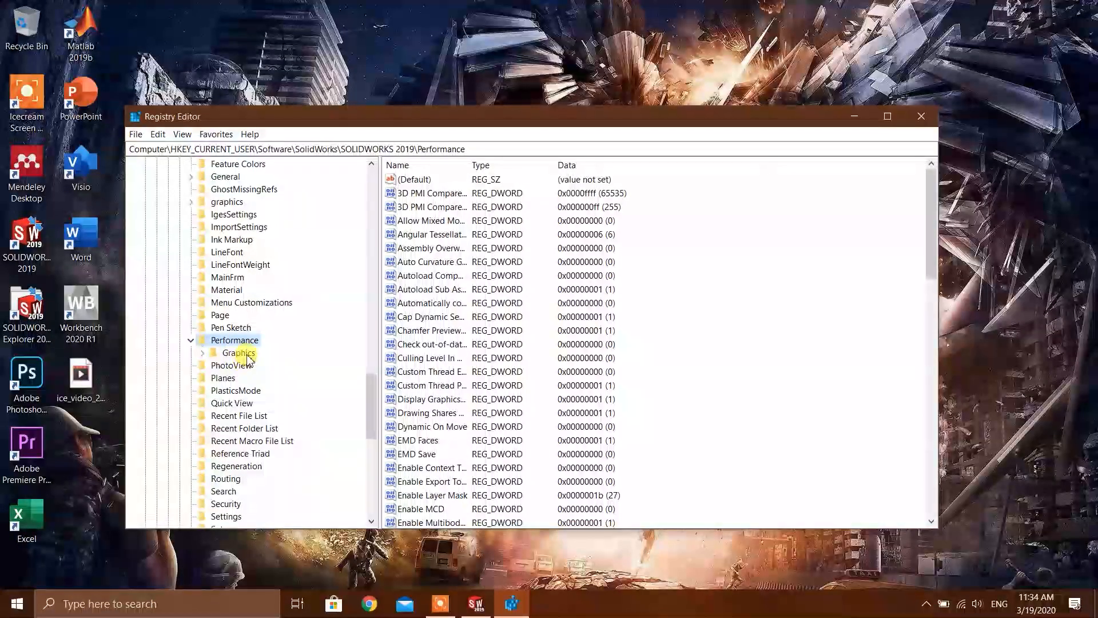
Step: Expand the Graphics key under Performance and the Hardware key within it
double_click(246, 356)
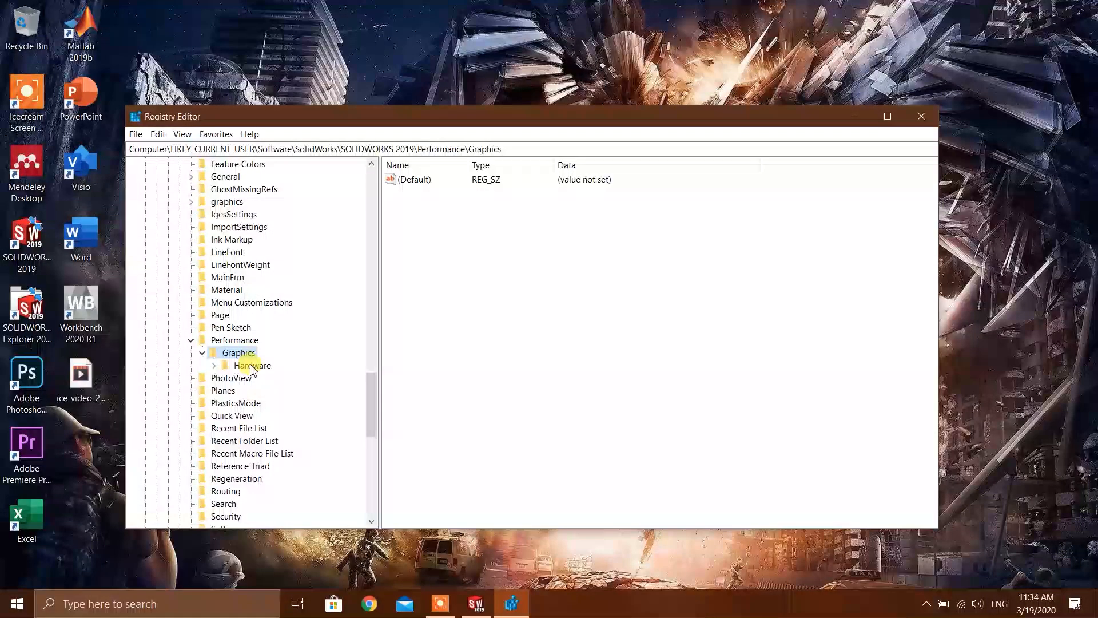
double_click(251, 366)
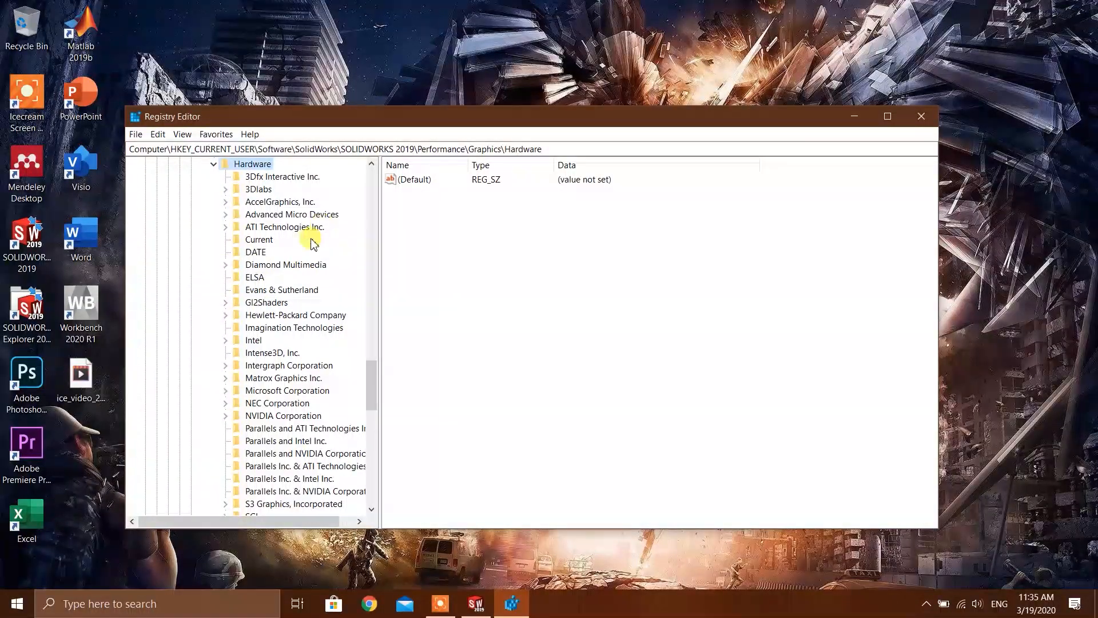
drag(461, 109, 485, 100)
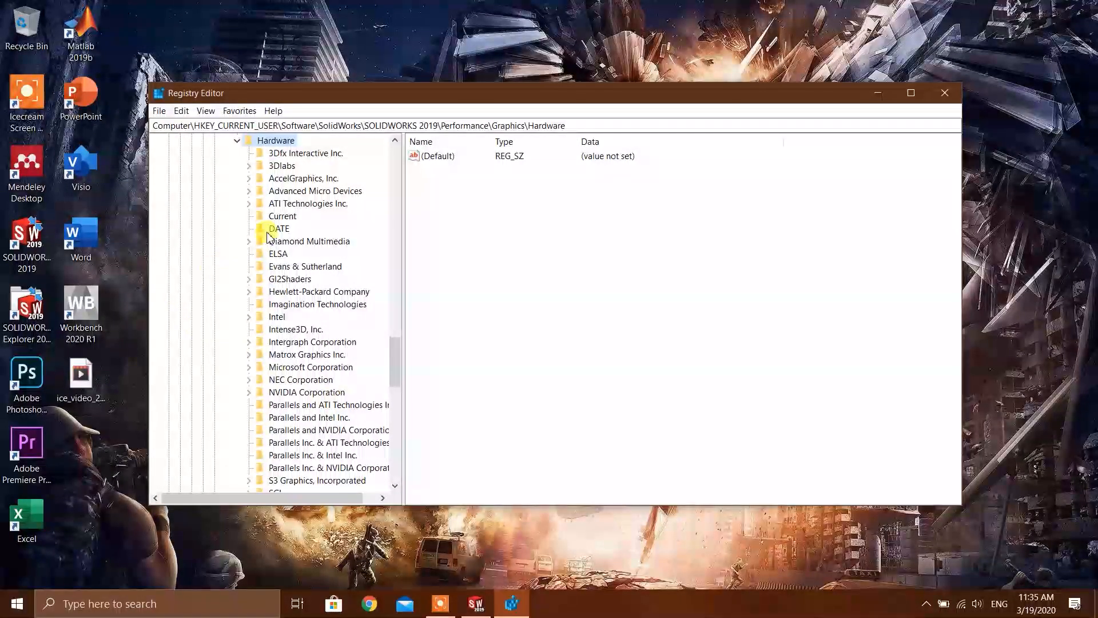
Step: Open the Current key under Hardware and copy the value data of its Renderer string, GeForce GTX 860M/PCIe/SSE2
click(281, 218)
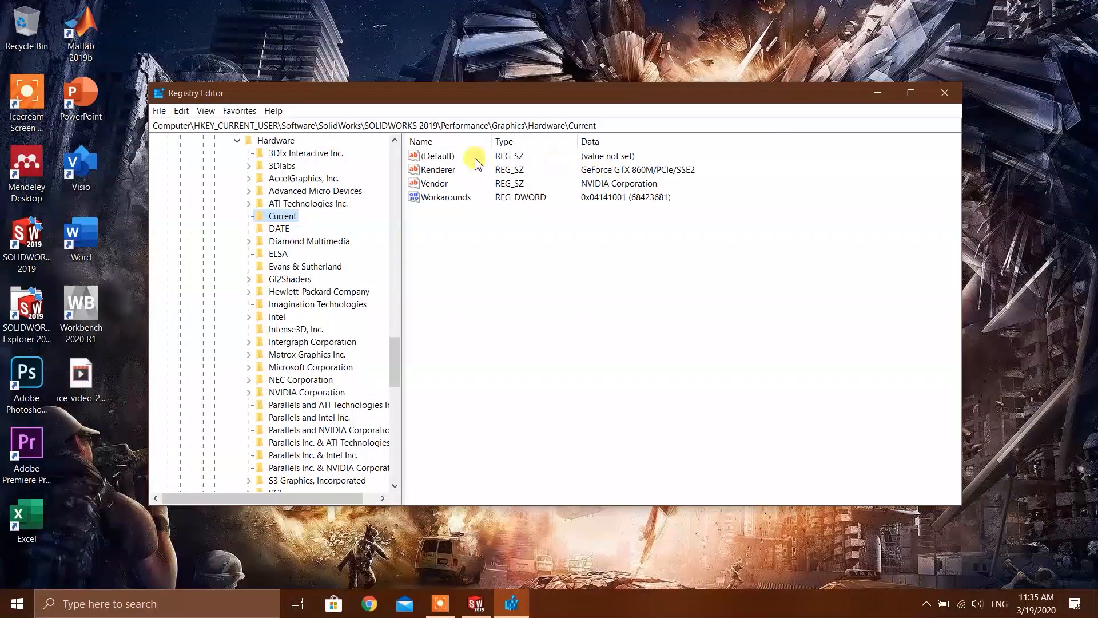
click(618, 173)
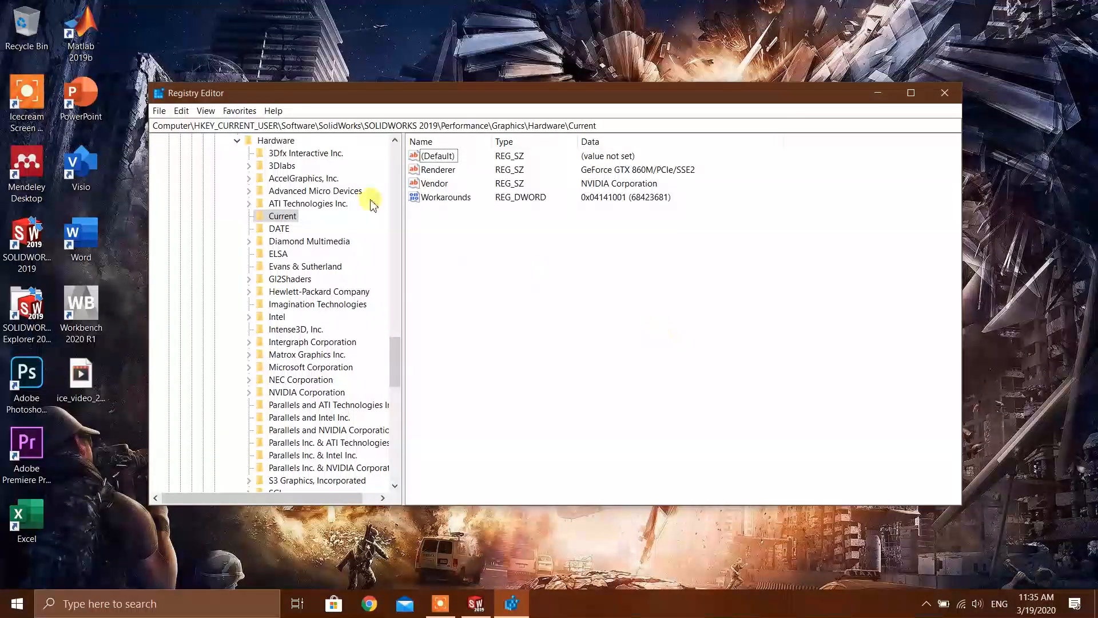
click(455, 171)
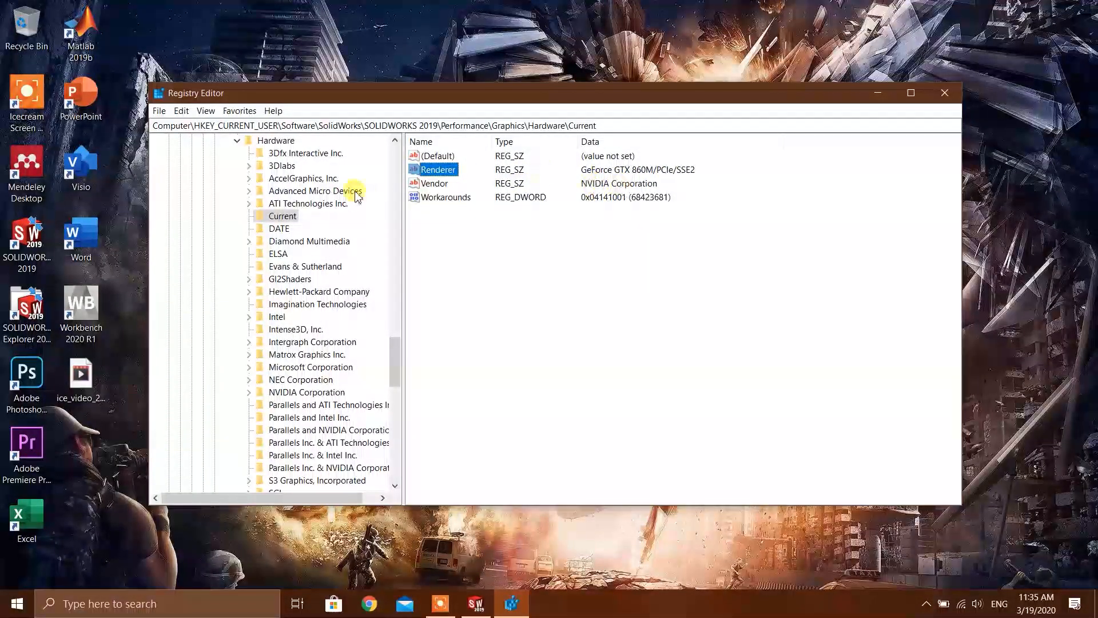
double_click(439, 170)
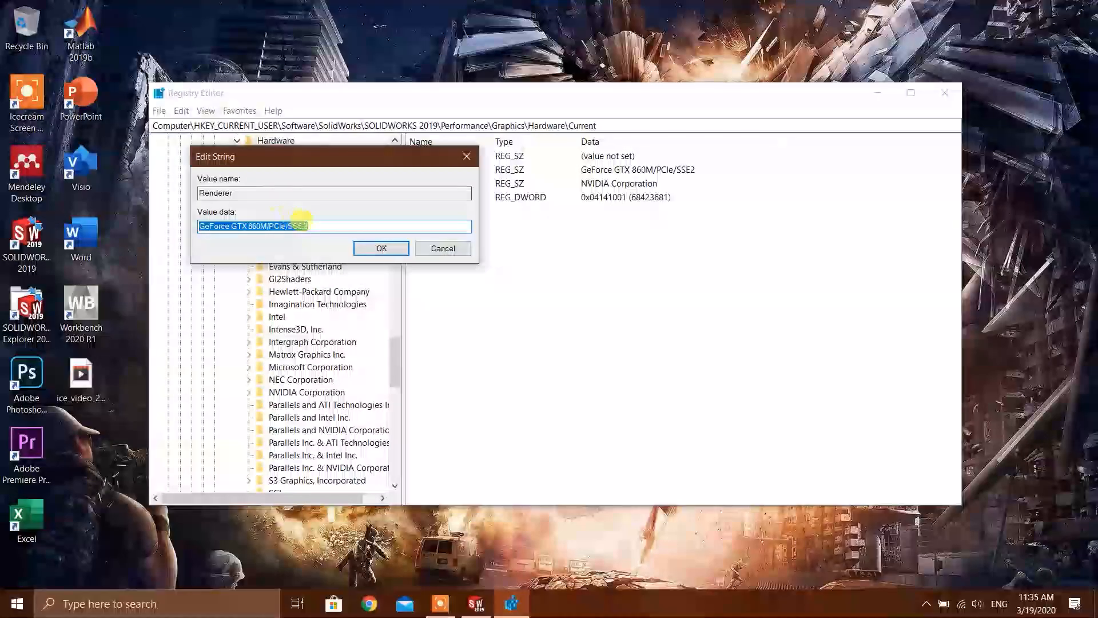
drag(309, 226, 170, 225)
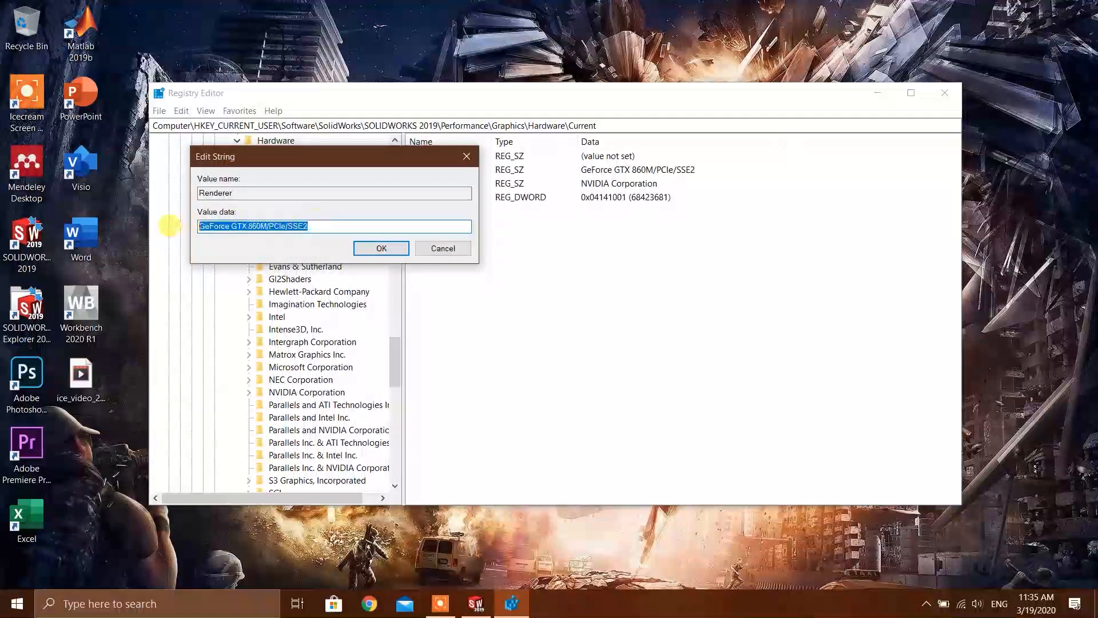
right_click(250, 228)
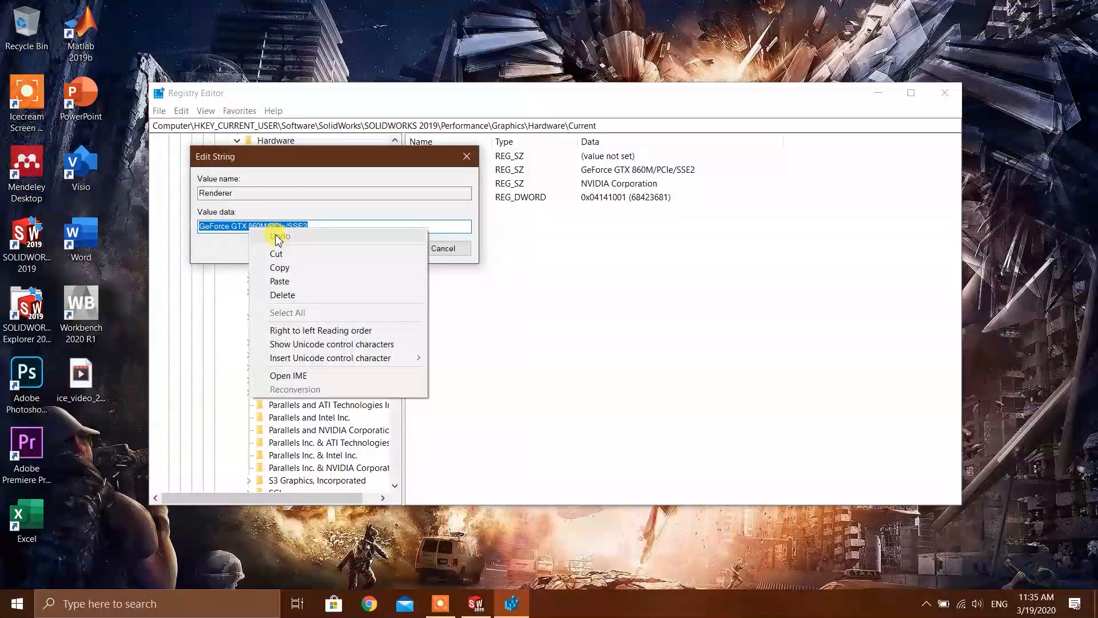
click(280, 267)
click(382, 250)
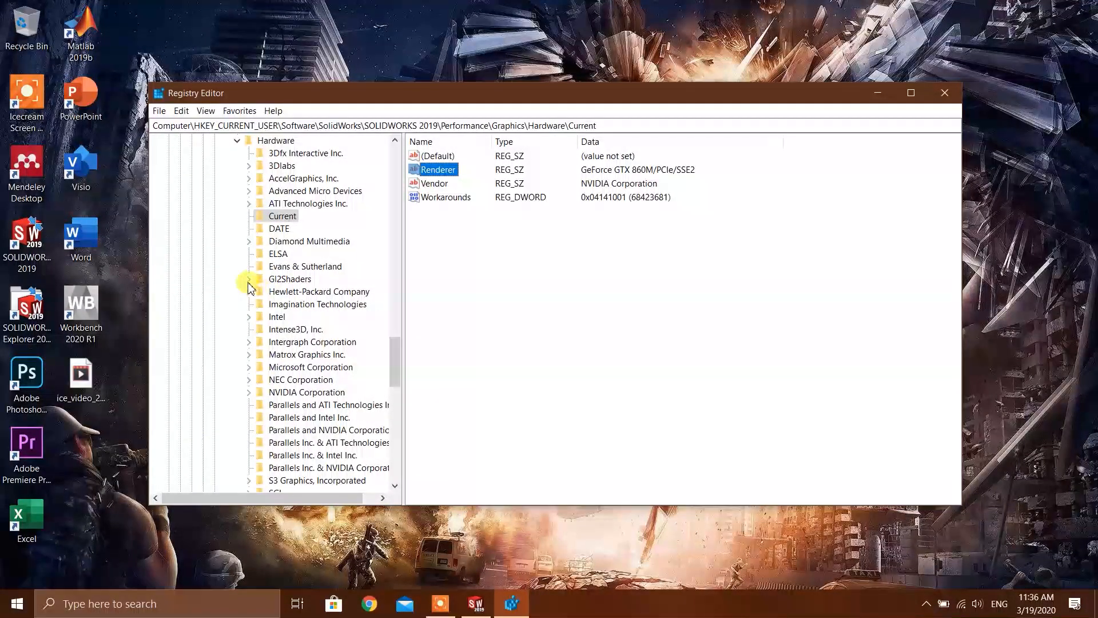
Step: Expand the Gl2Shaders key under Hardware and look over its subkeys
double_click(274, 282)
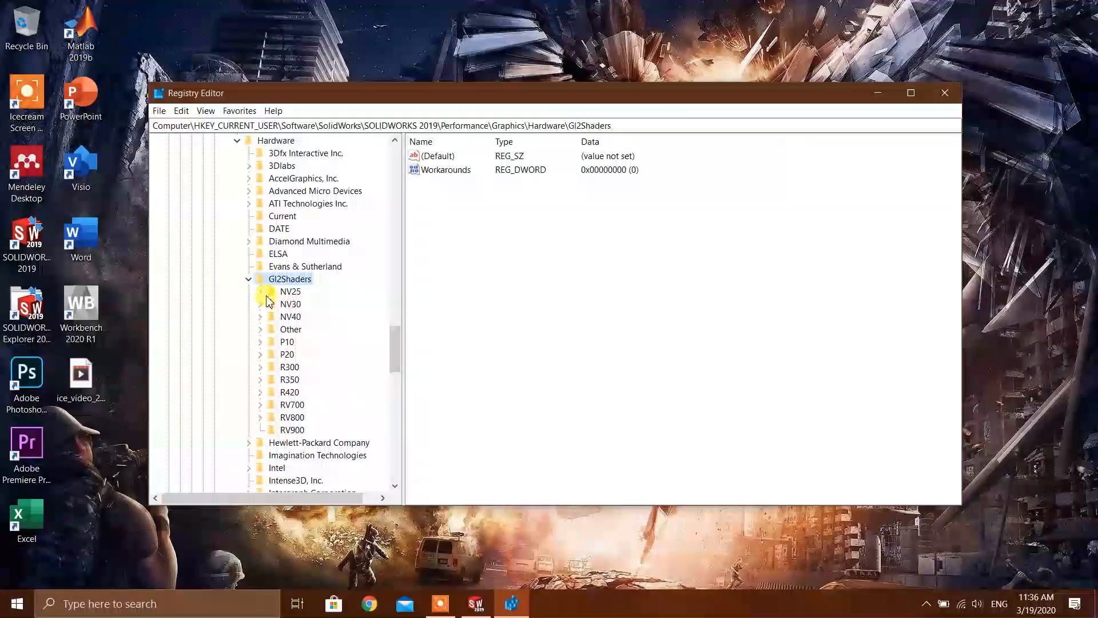
scroll(292, 379, down, 1)
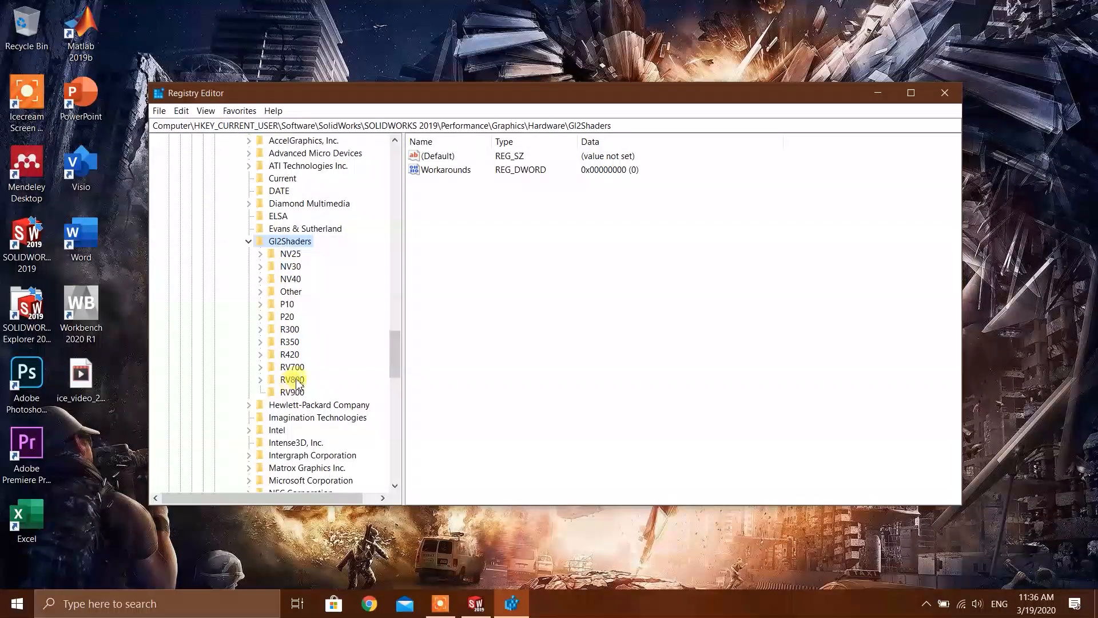
scroll(303, 357, up, 2)
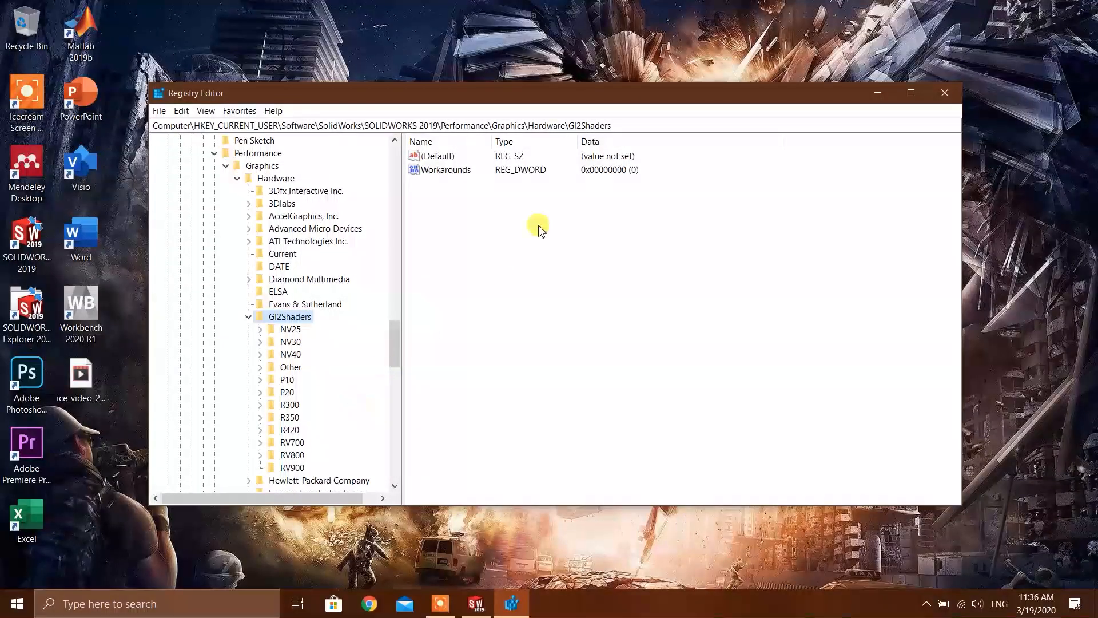
drag(592, 101, 618, 95)
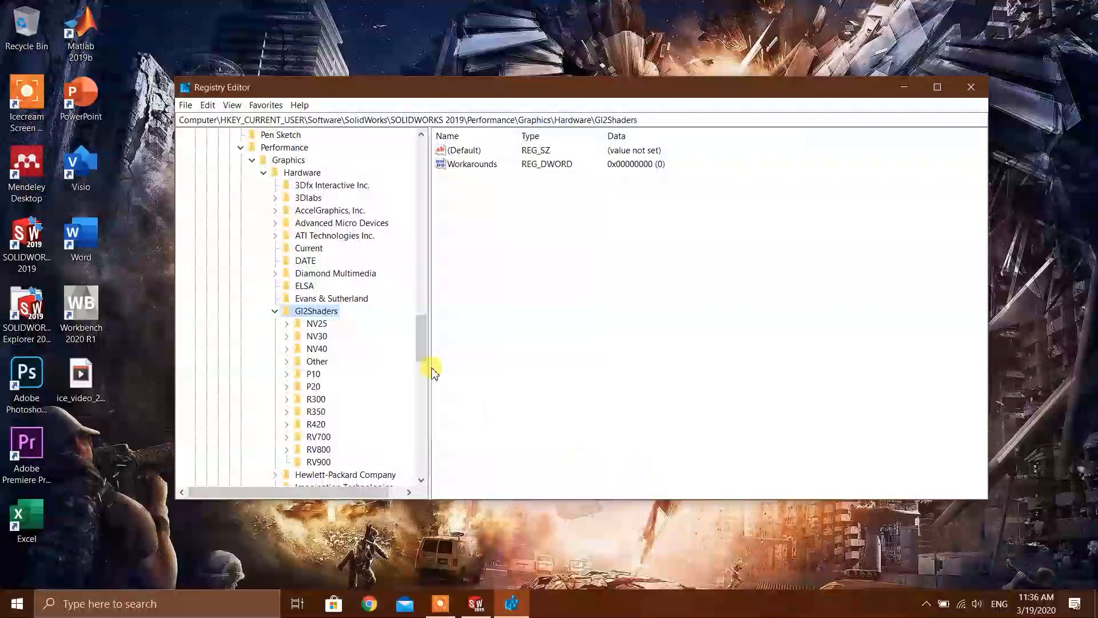
Step: Recheck the values of the Current key and expand the NV40 key under Gl2Shaders
click(309, 248)
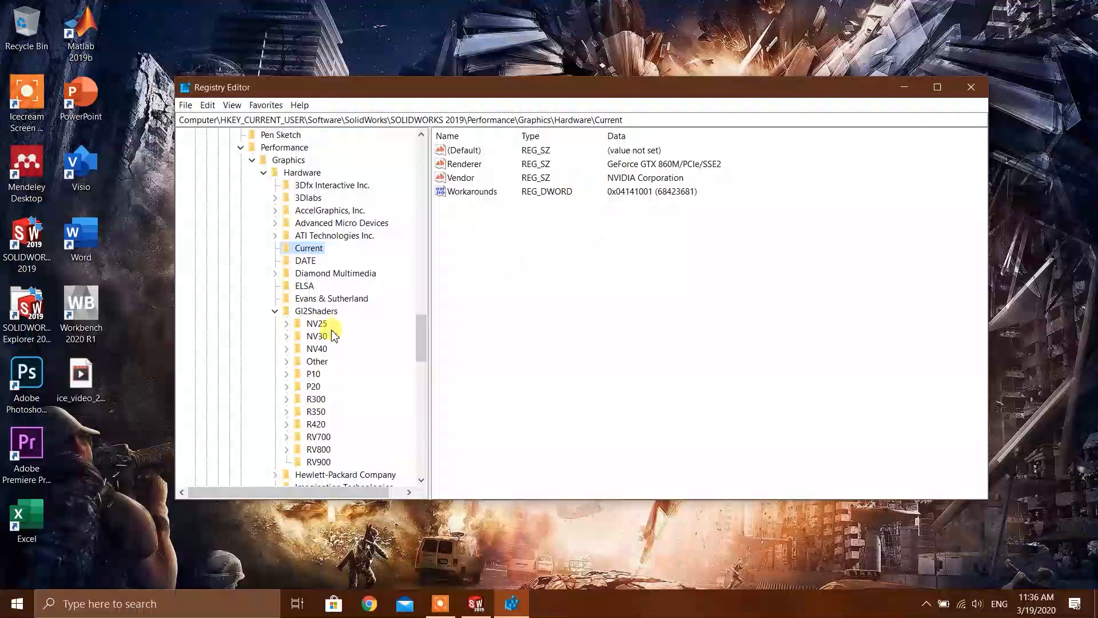
click(318, 312)
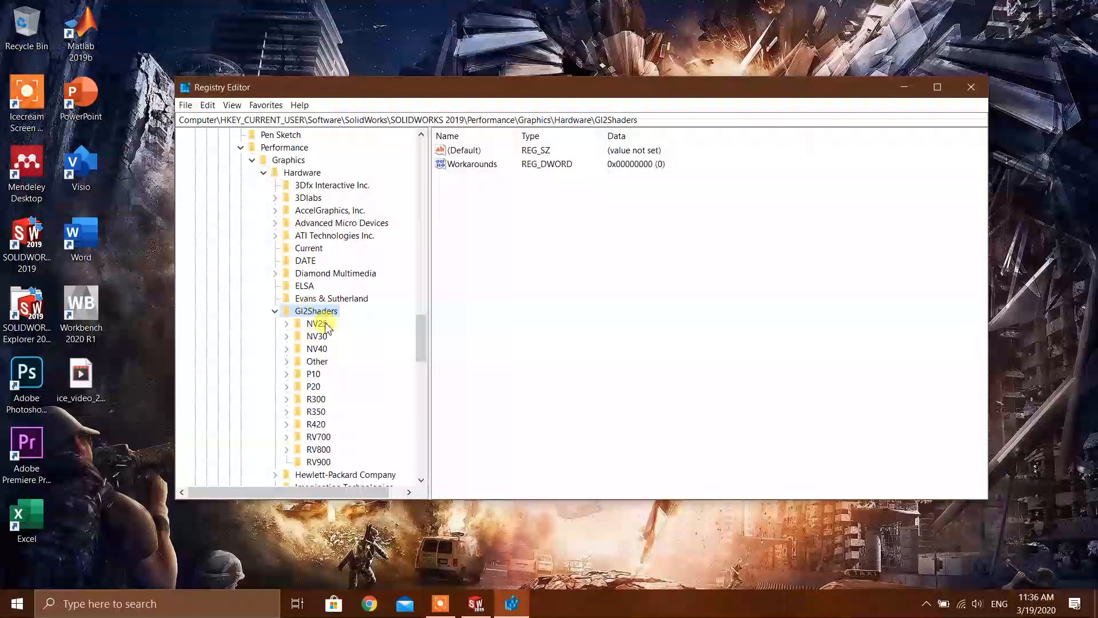
double_click(297, 349)
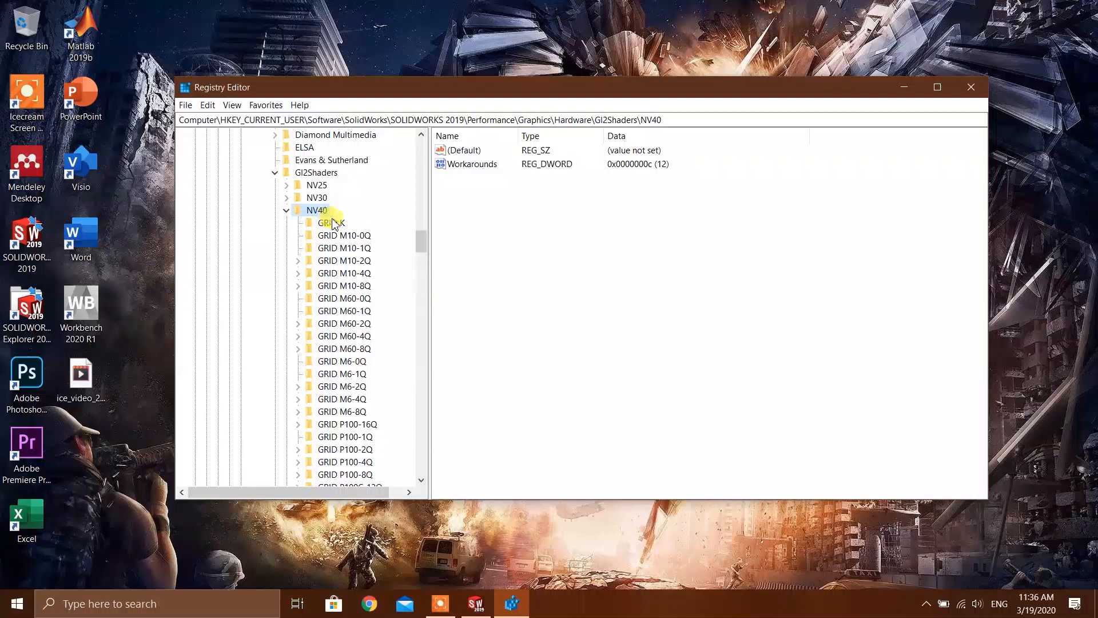
Step: Examine the graphics card subkeys listed under NV40, including the values of Quadro FX 1500 and Quadro 6000
scroll(338, 240, down, 20)
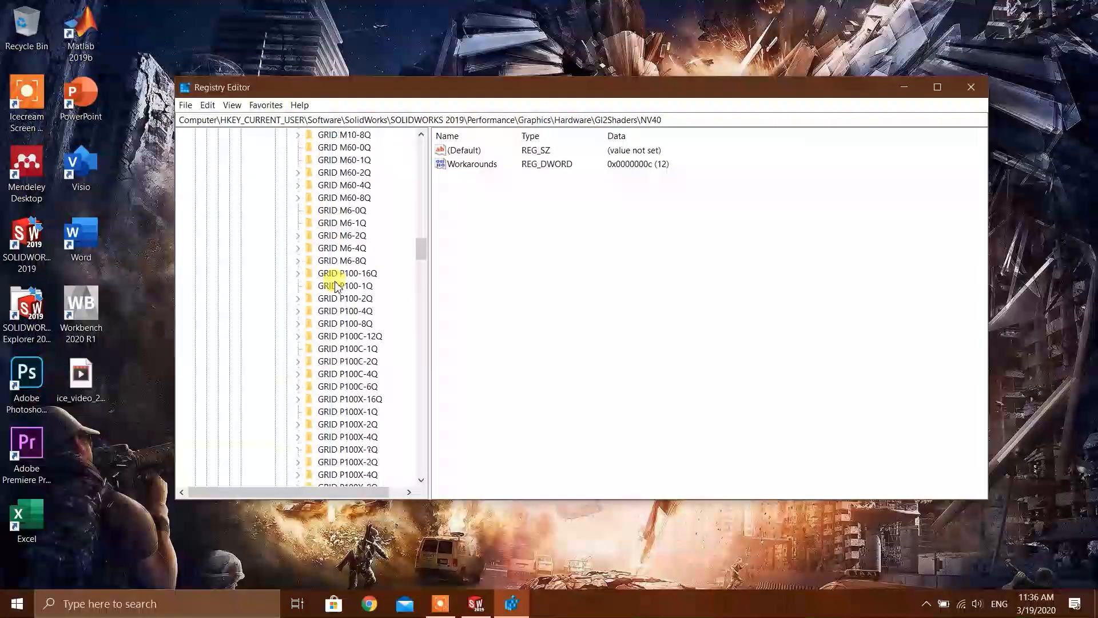
scroll(339, 264, down, 10)
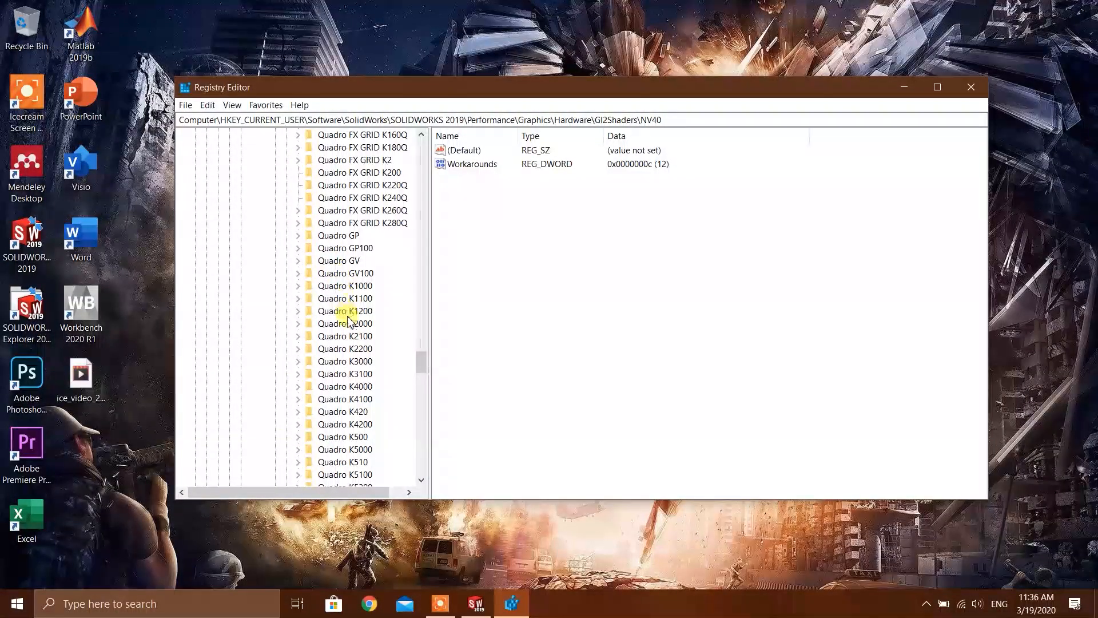
scroll(344, 338, up, 7)
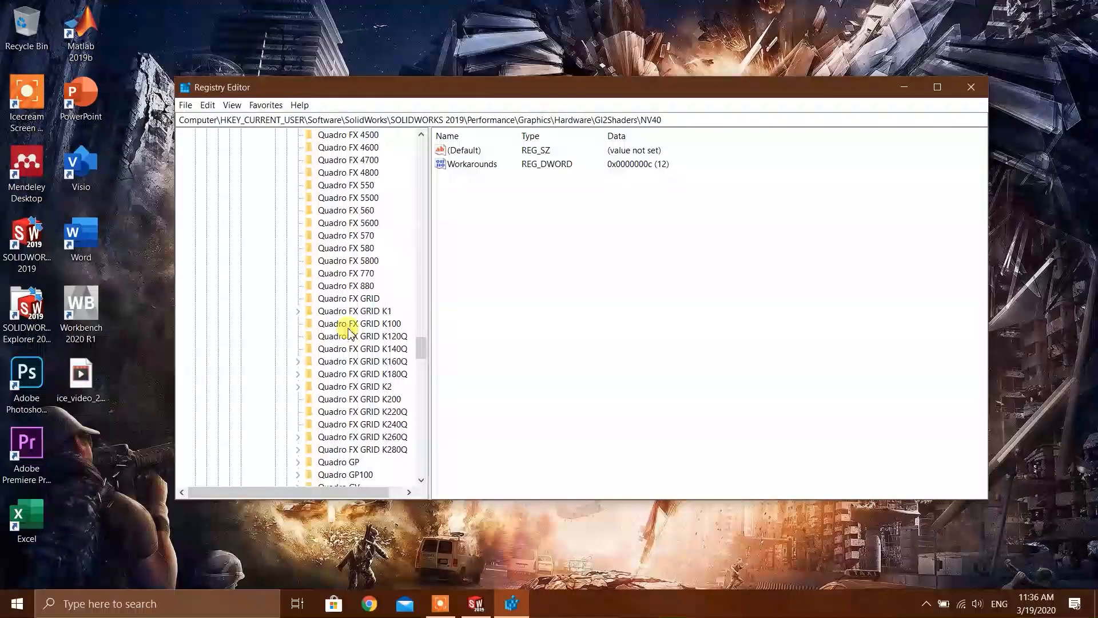
scroll(350, 332, up, 8)
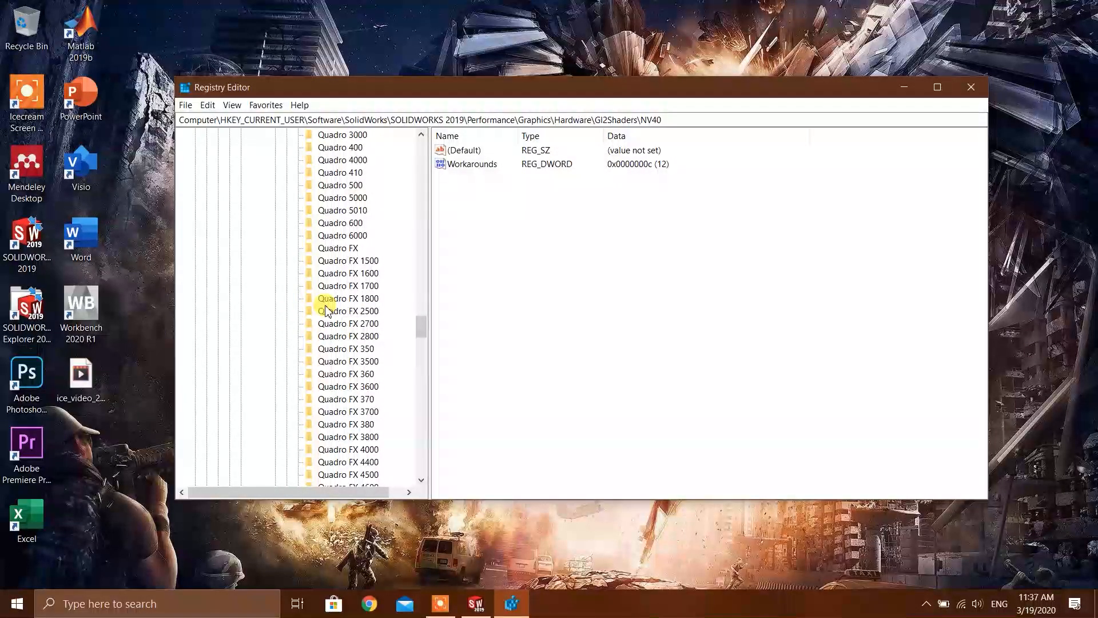
click(324, 262)
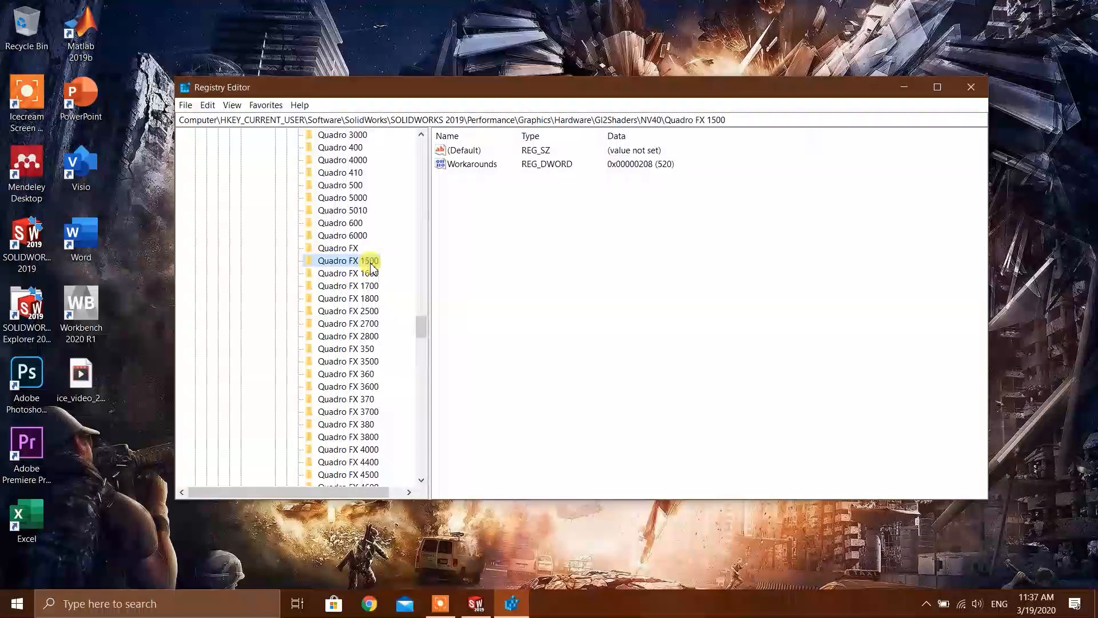
click(346, 235)
scroll(359, 256, up, 8)
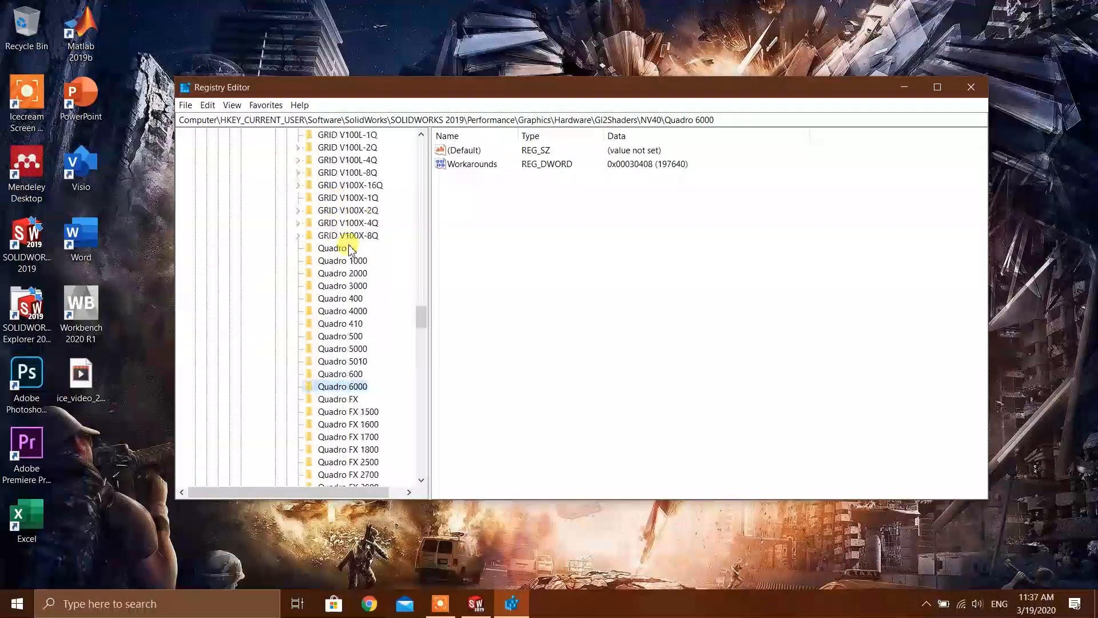
scroll(357, 255, down, 2)
scroll(351, 252, up, 4)
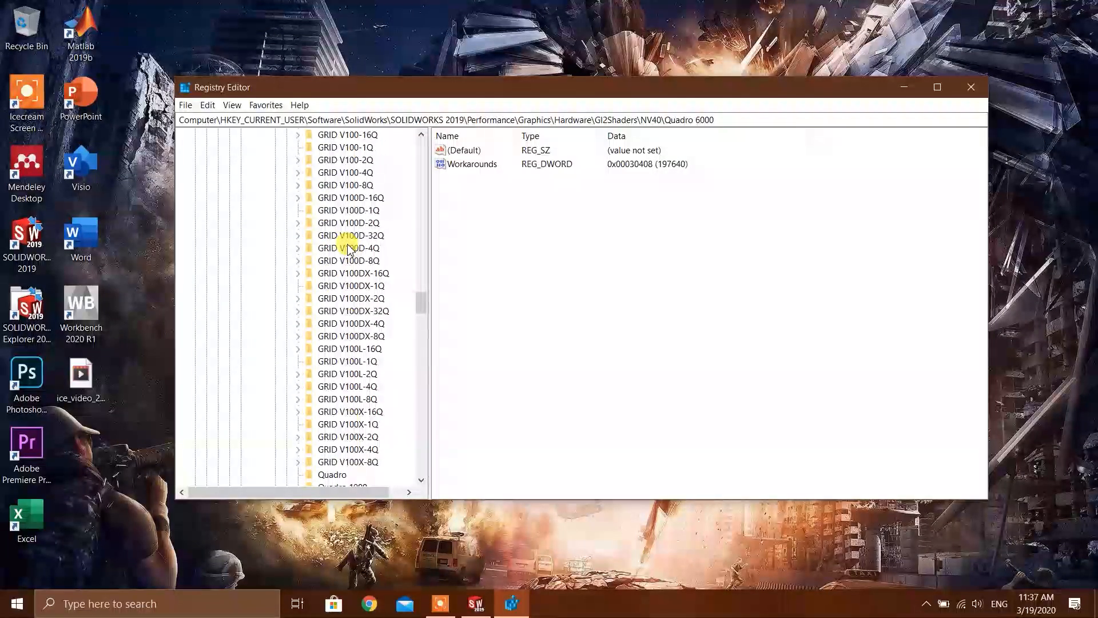
Step: Create a new key under NV40 and name it with the copied Renderer text, GeForce GTX 860M/PCIe/SSE2
scroll(348, 247, up, 15)
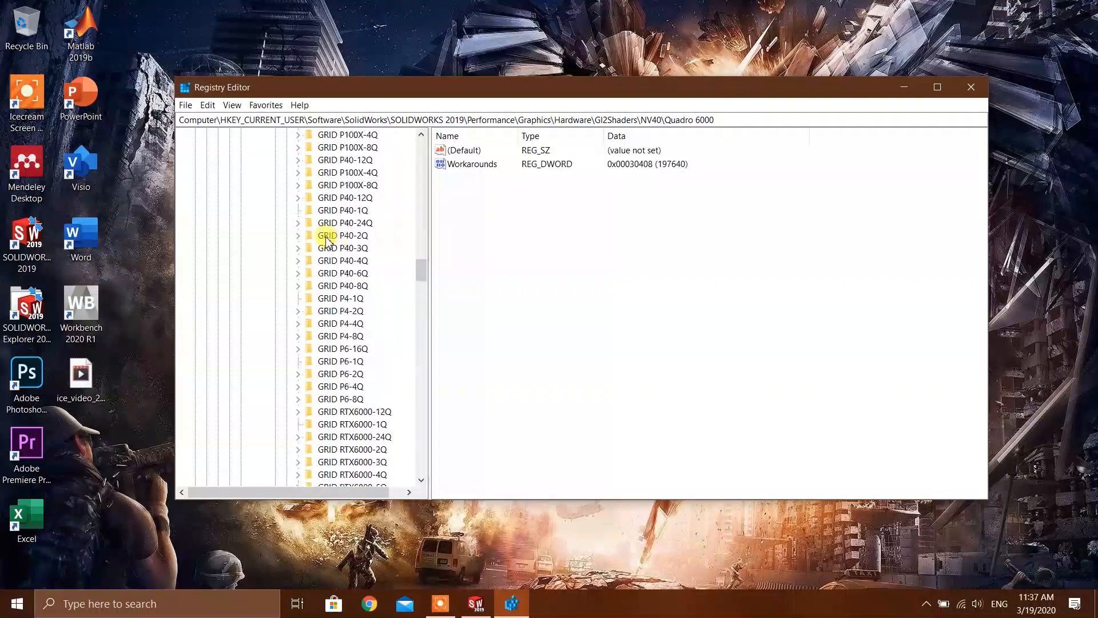
scroll(337, 239, up, 6)
click(316, 249)
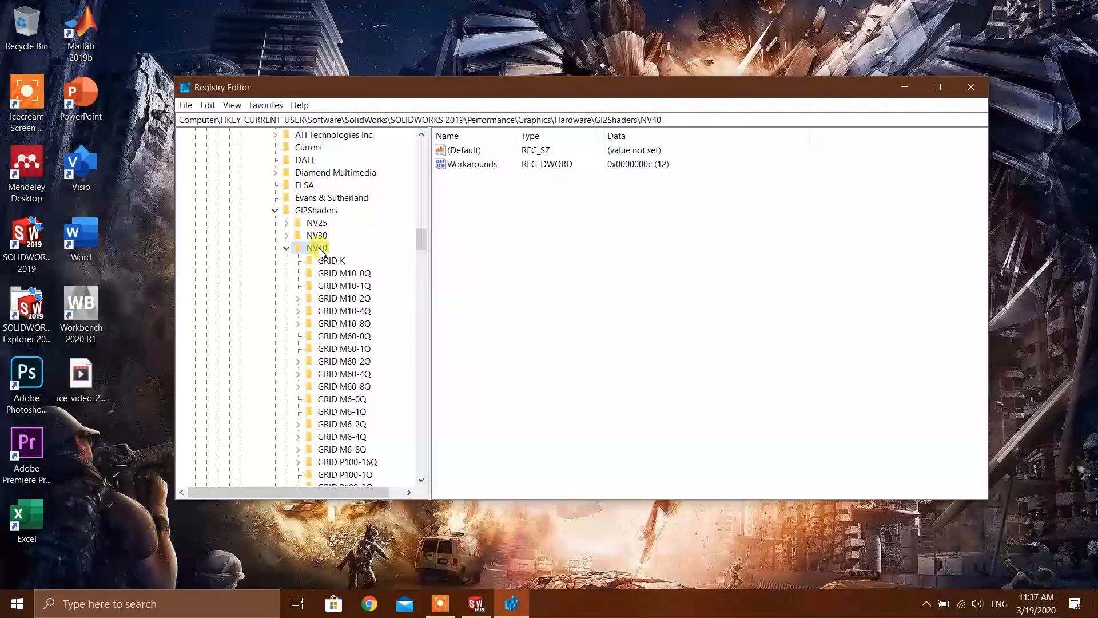
right_click(324, 253)
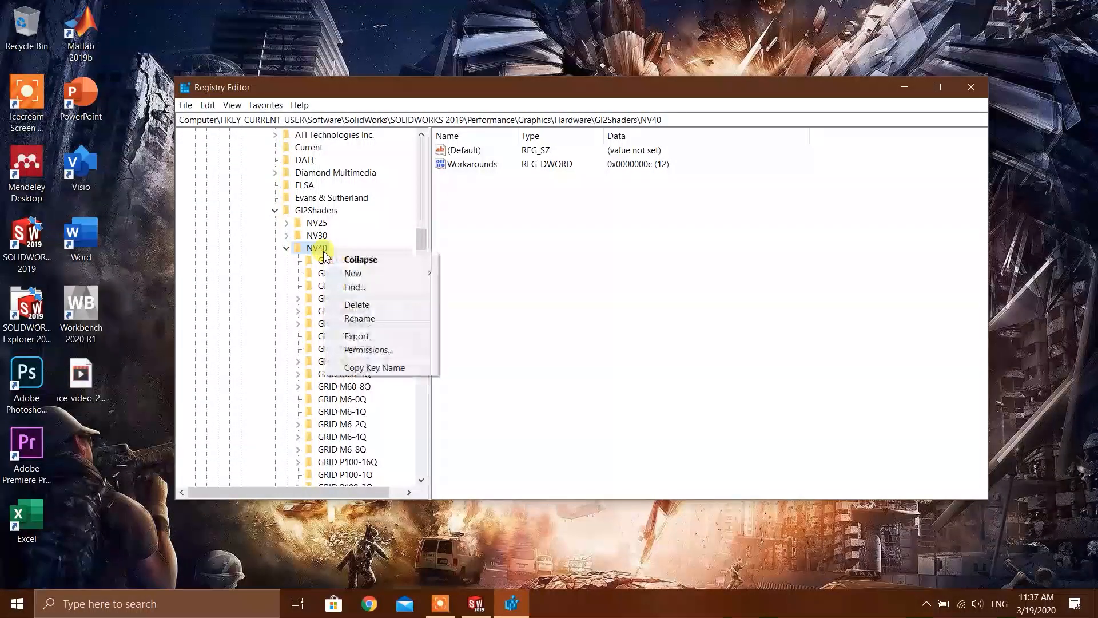
mouse_move(400, 277)
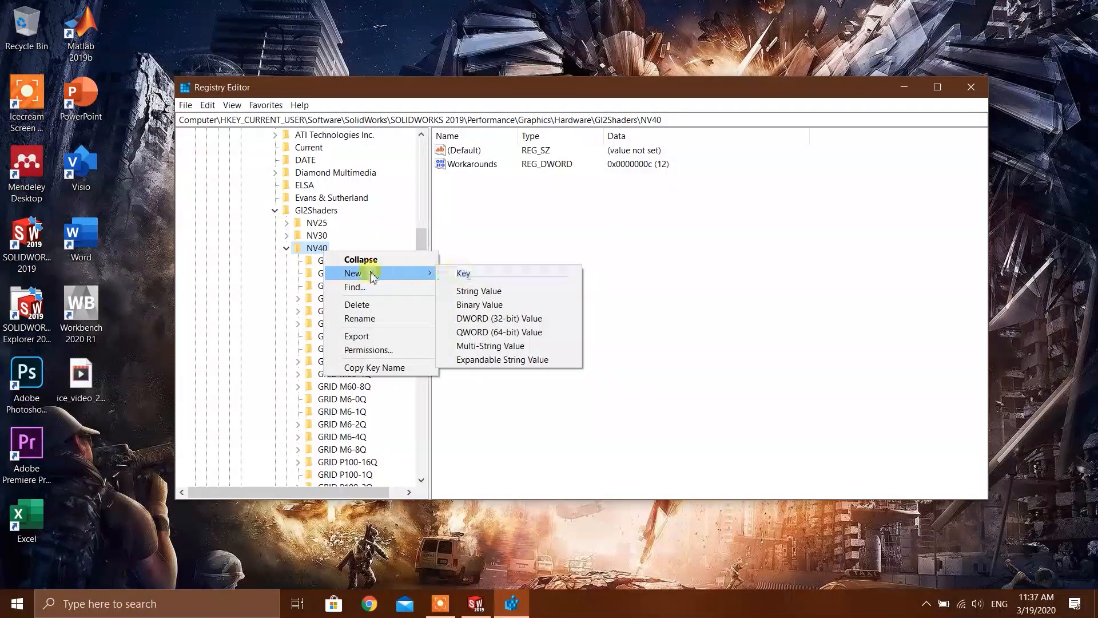
click(462, 272)
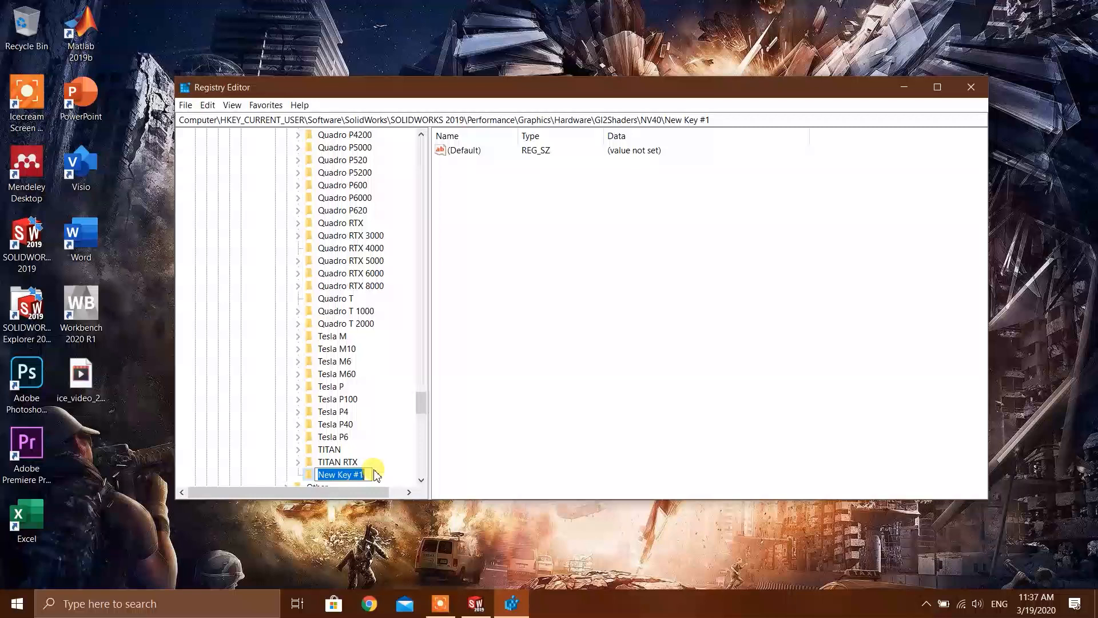
key(ctrl+v)
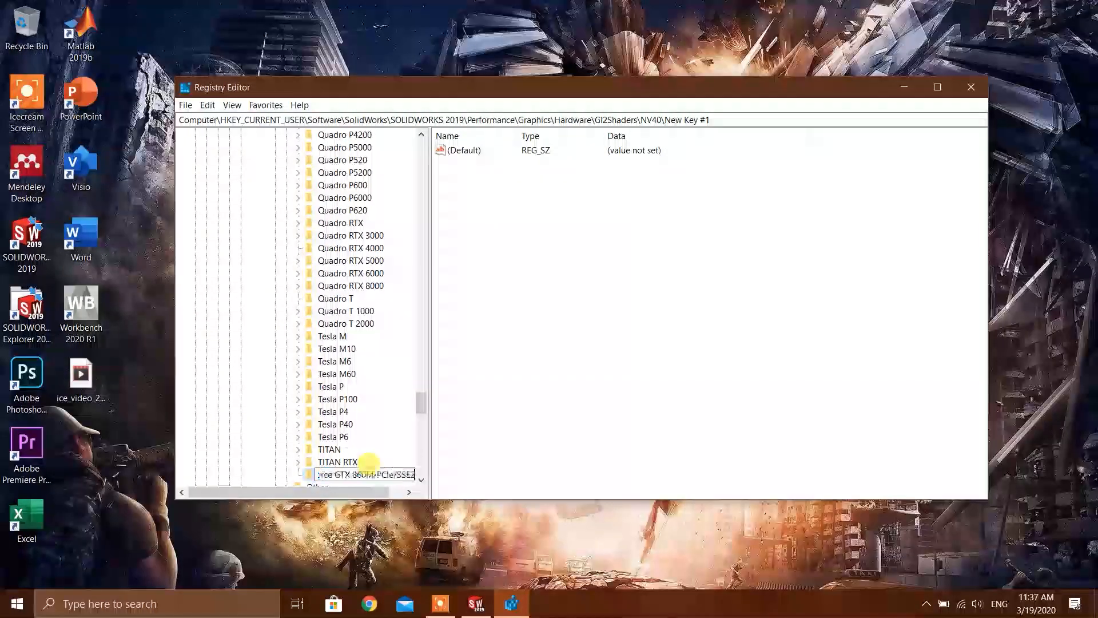
key(Return)
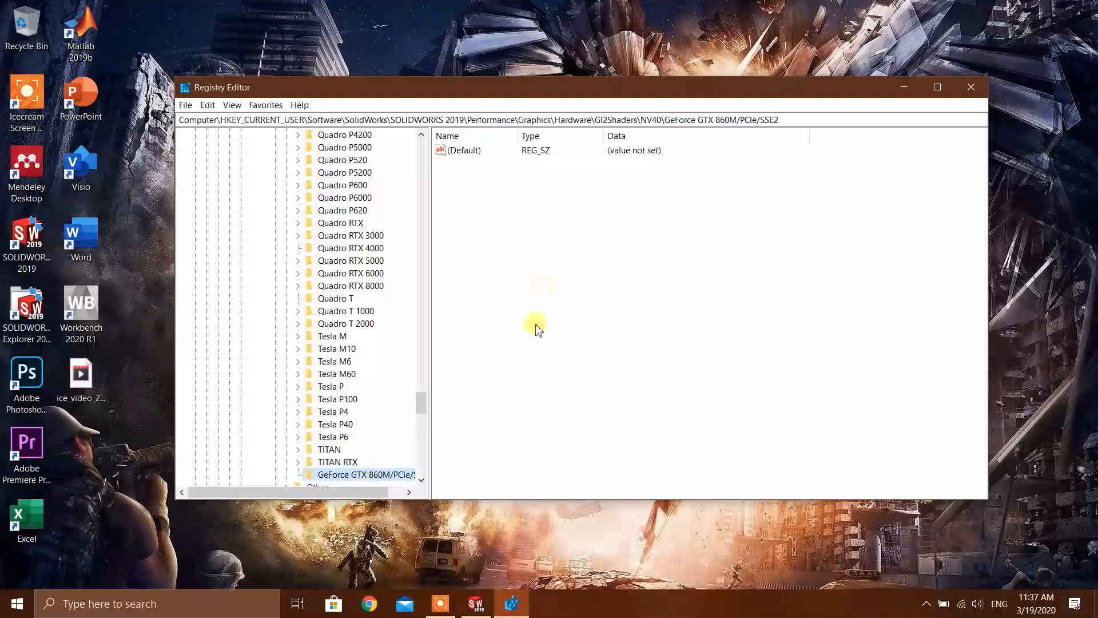
Step: Add a new DWORD (32-bit) value to the GeForce GTX 860M/PCIe/SSE2 key, keeping its default name
click(466, 151)
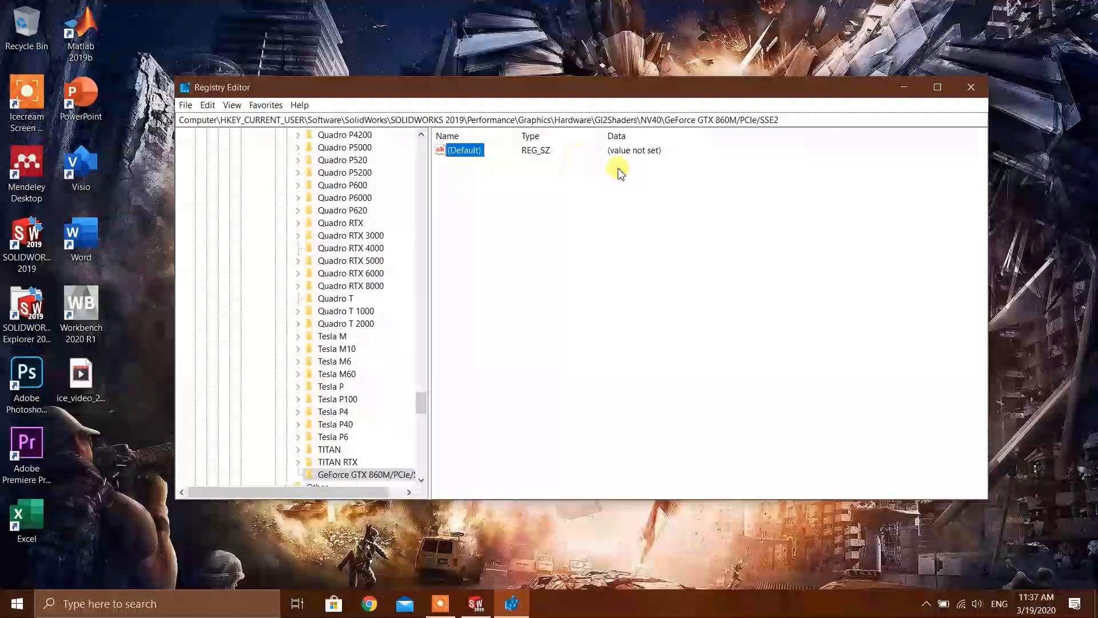
click(492, 195)
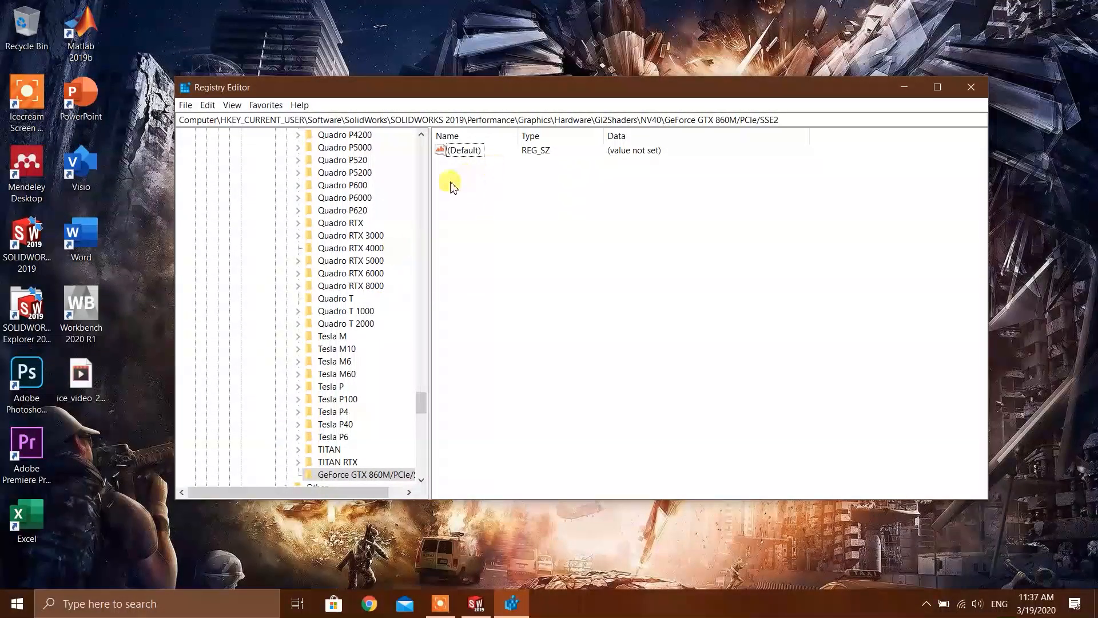
right_click(497, 175)
mouse_move(522, 180)
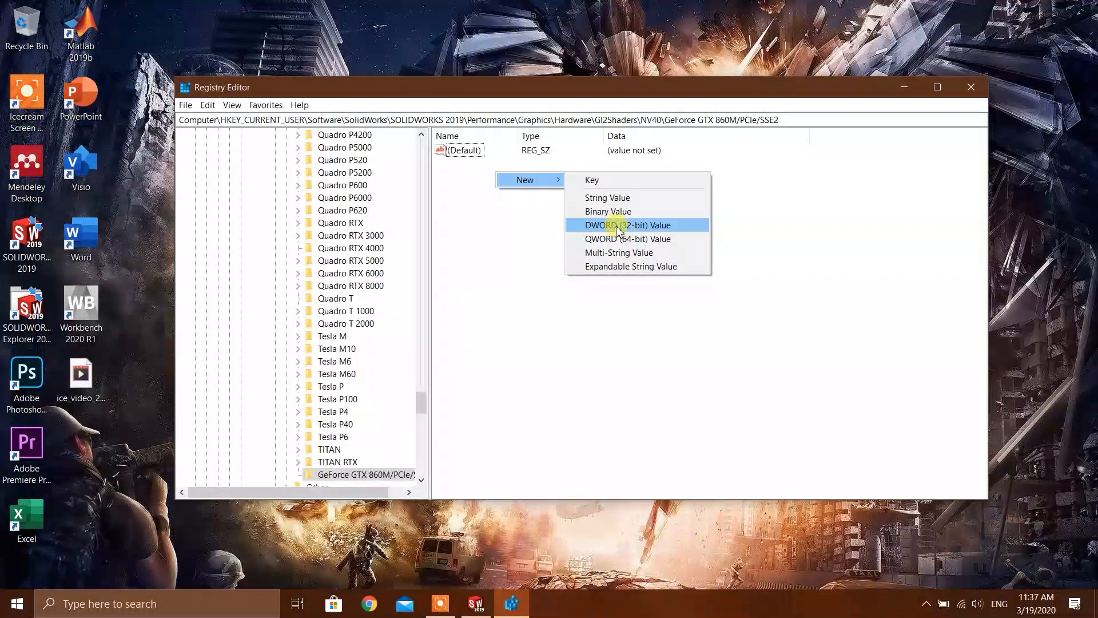
click(651, 226)
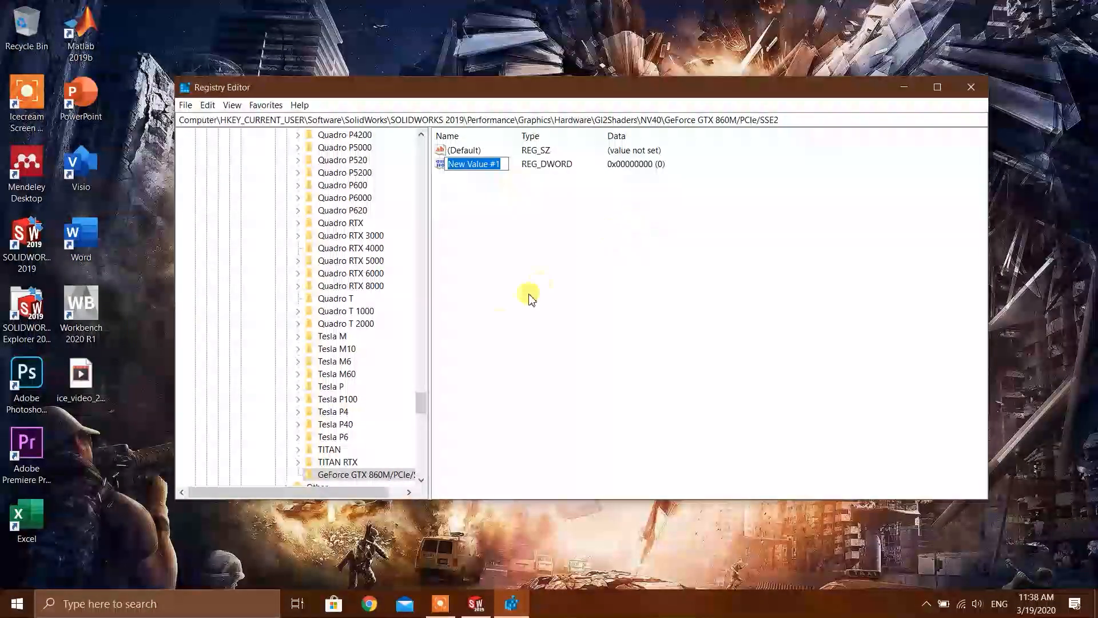
key(Return)
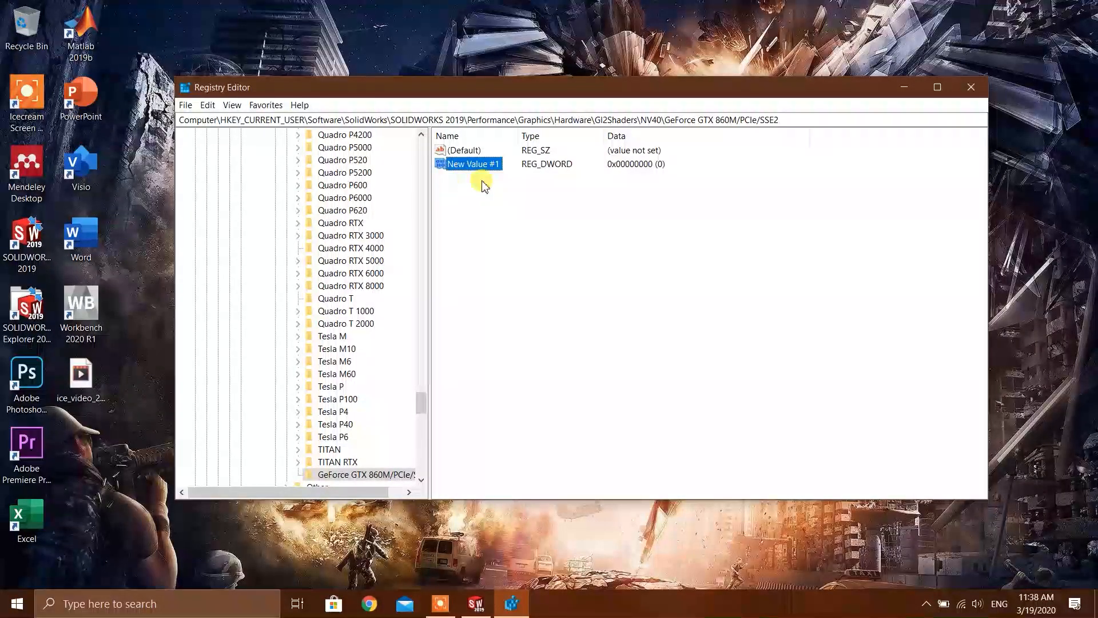
Step: Find the Quadro FX 1500 key under NV40 and inspect the name and data of its DWORD value
click(362, 286)
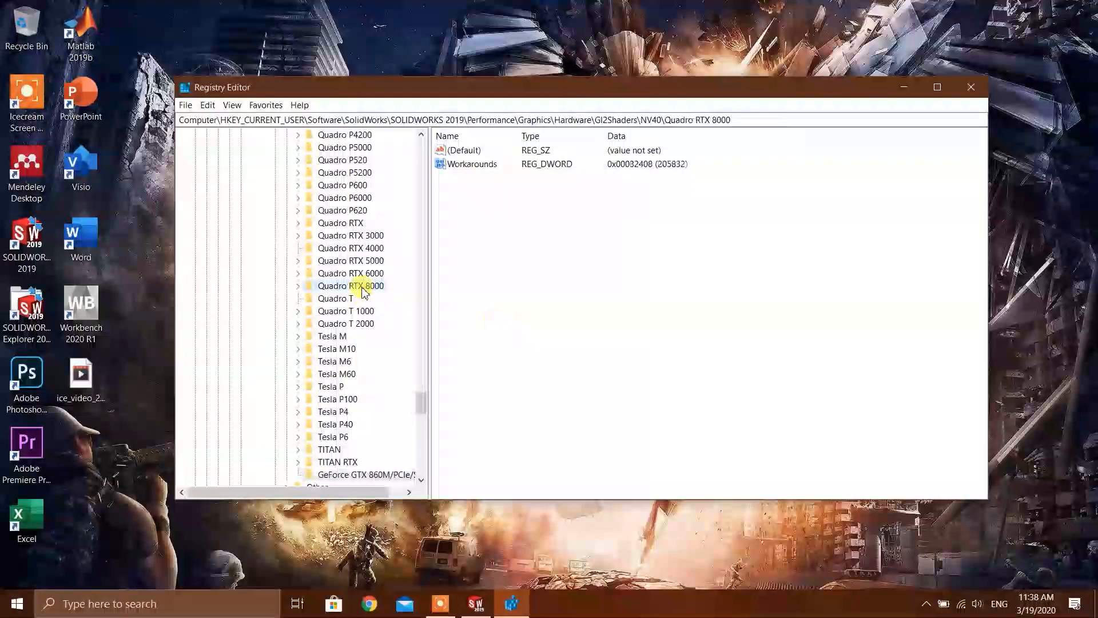
scroll(366, 289, up, 4)
scroll(367, 290, up, 17)
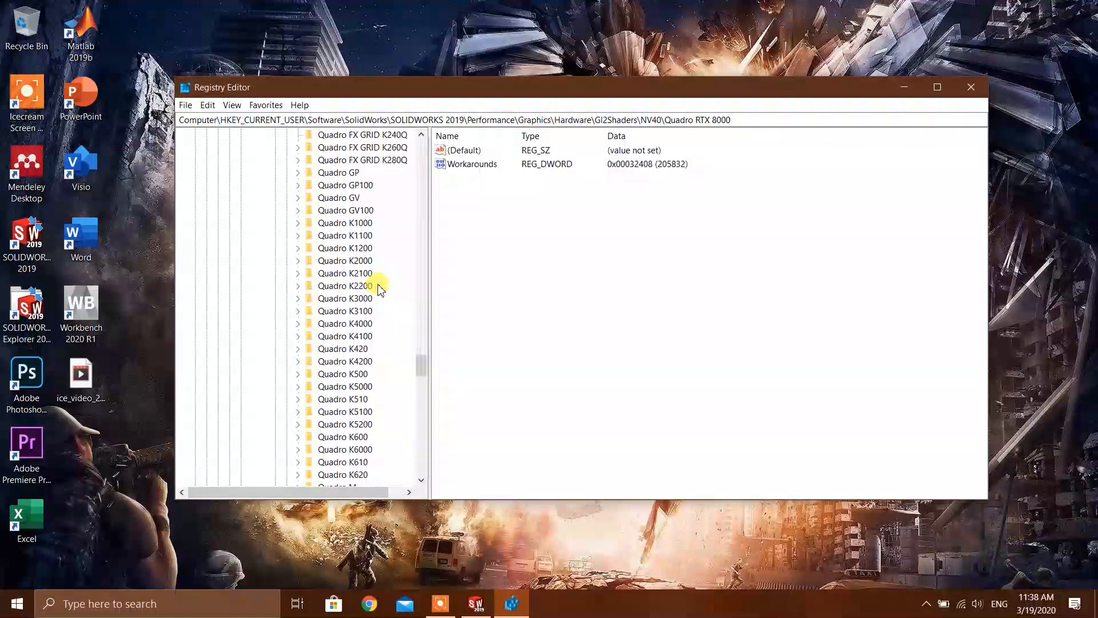
scroll(381, 287, up, 13)
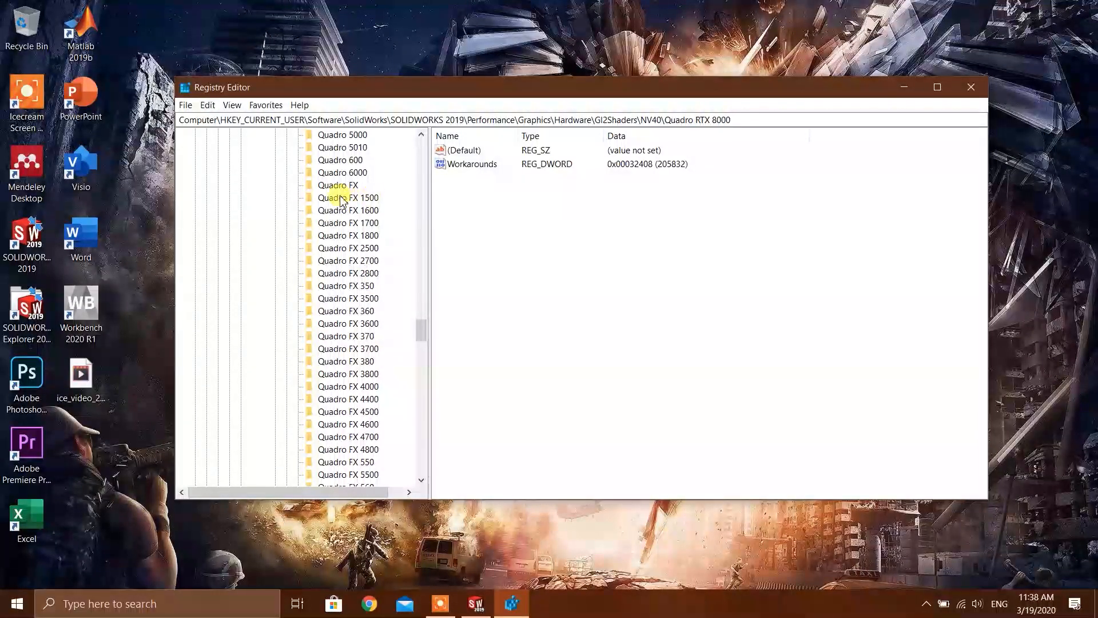
click(346, 199)
click(501, 225)
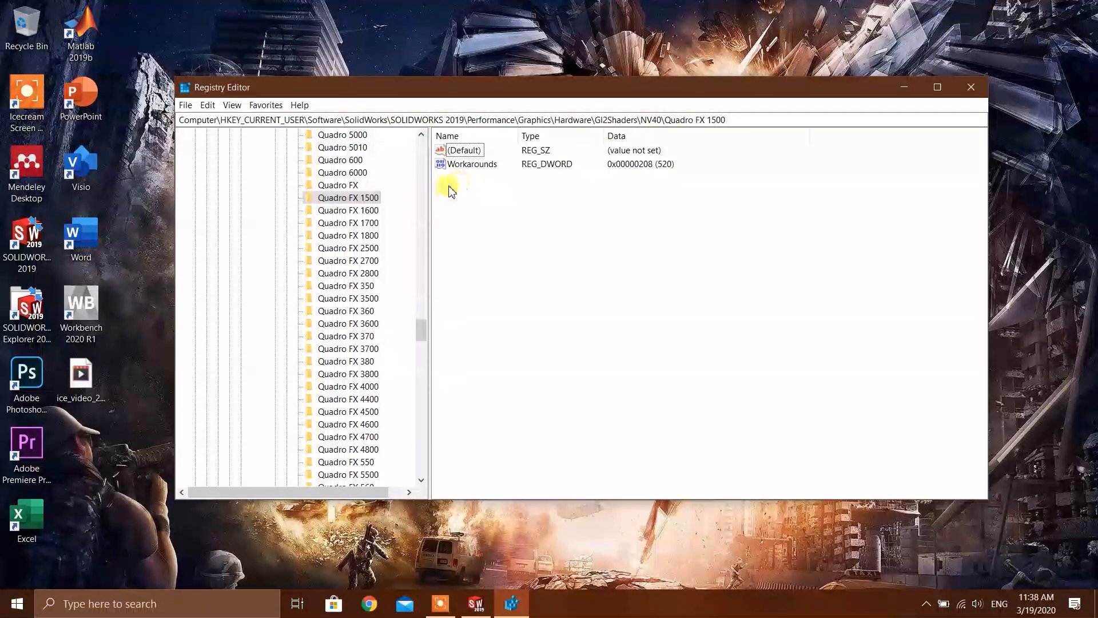
click(478, 166)
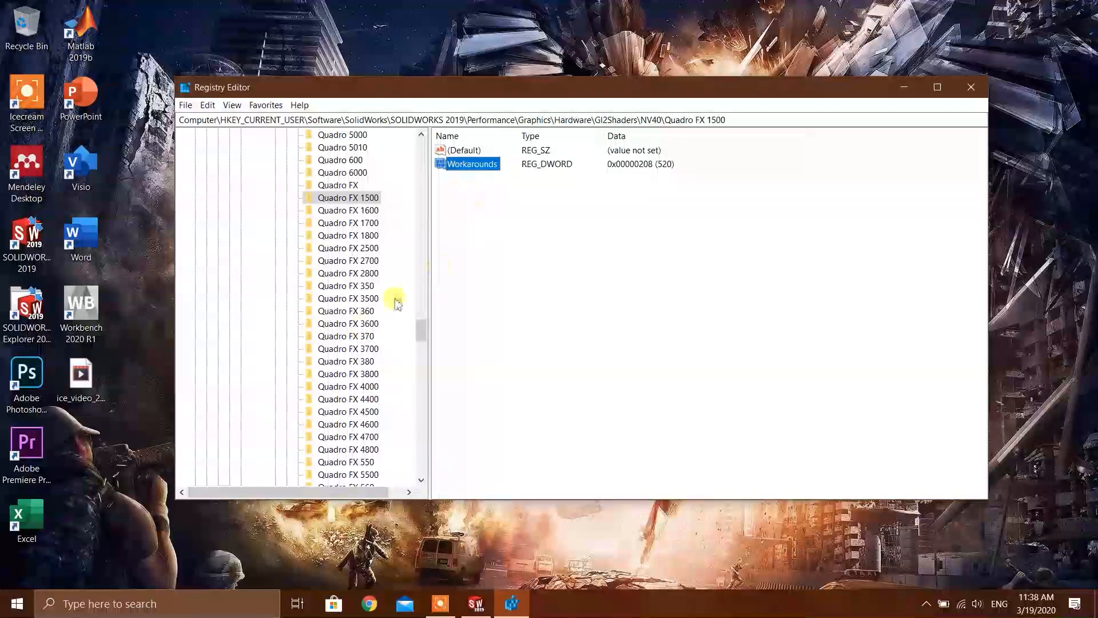
double_click(477, 167)
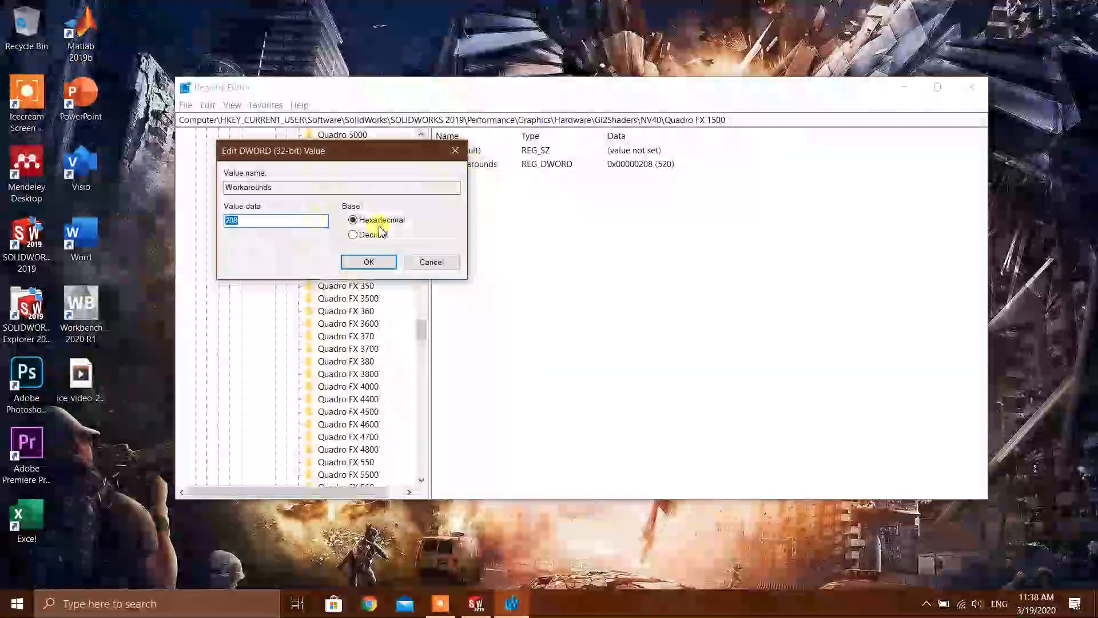
drag(307, 187, 183, 191)
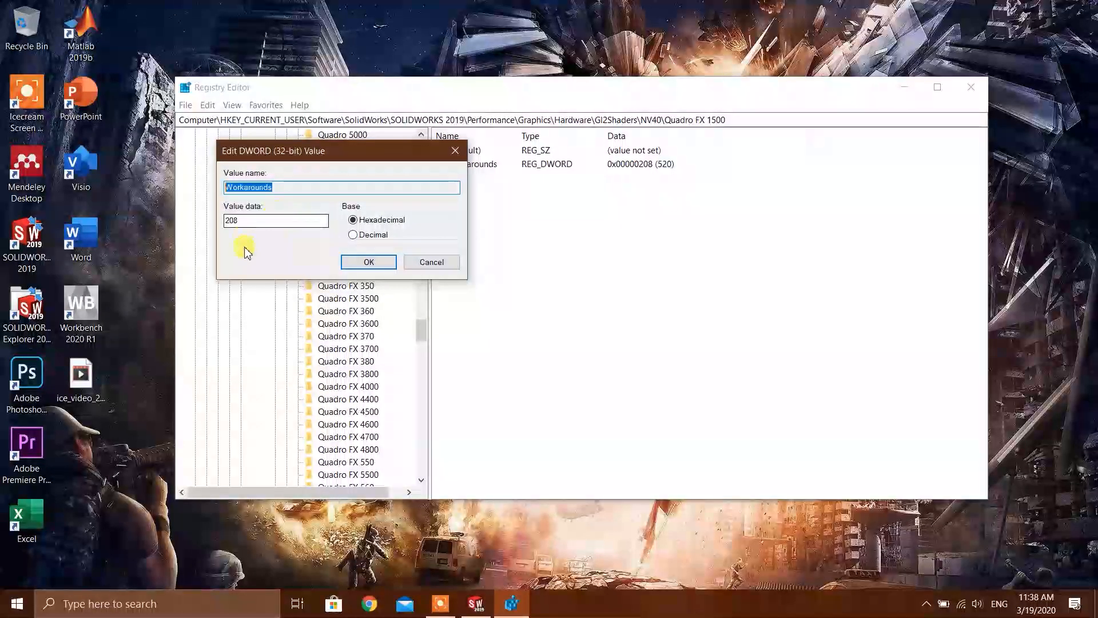
drag(344, 150, 415, 175)
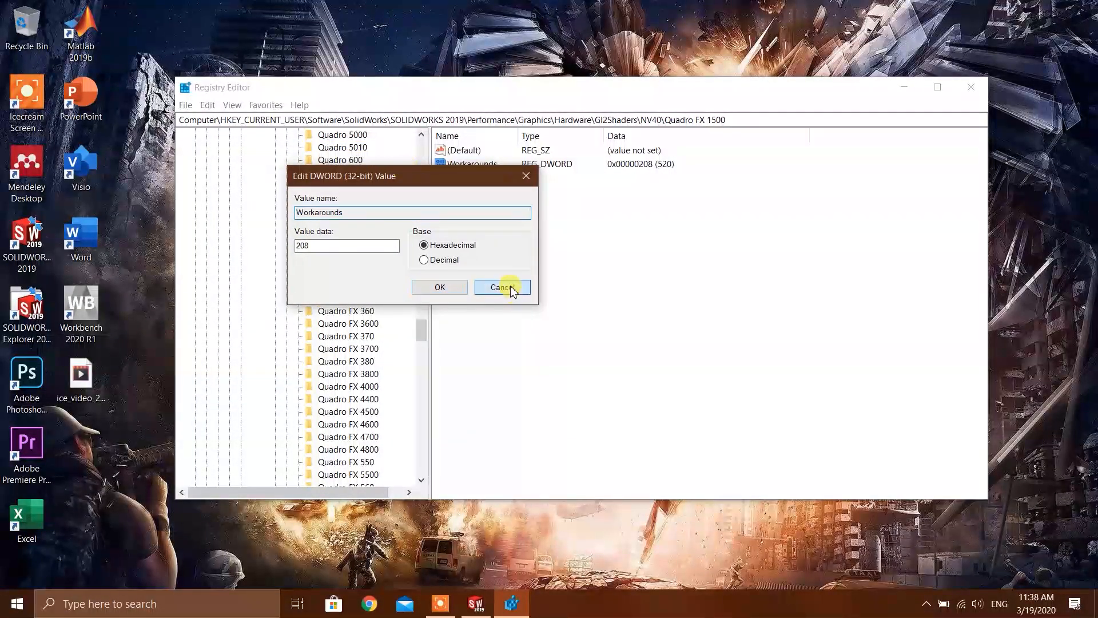
click(502, 288)
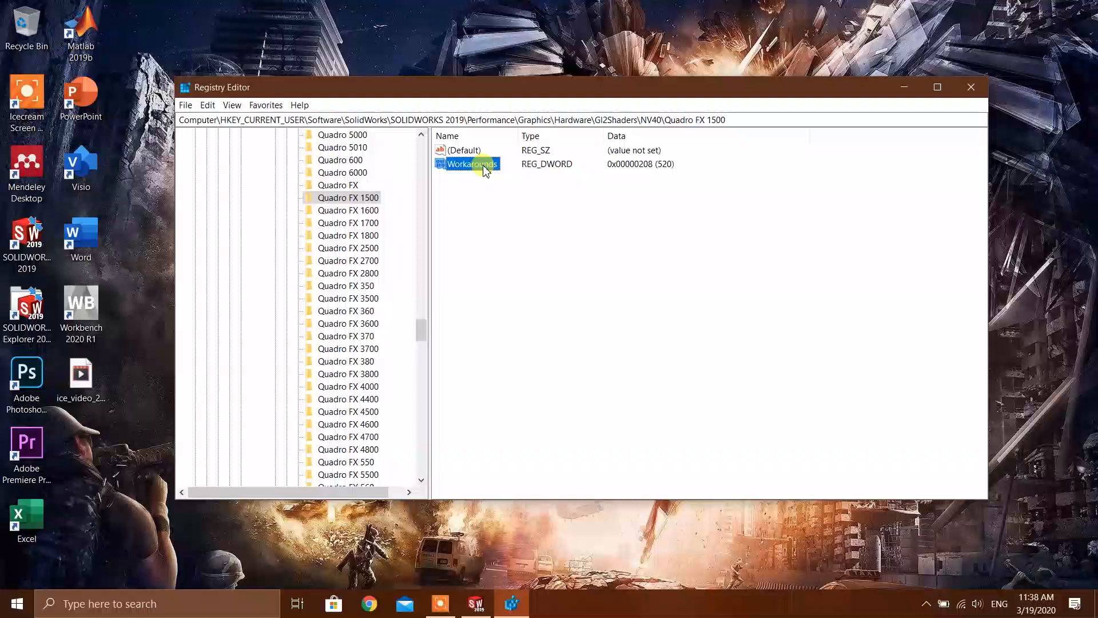
Step: Copy the value name Workarounds from the Quadro FX 1500 key's DWORD, leaving its data unedited
double_click(490, 165)
drag(275, 187, 156, 182)
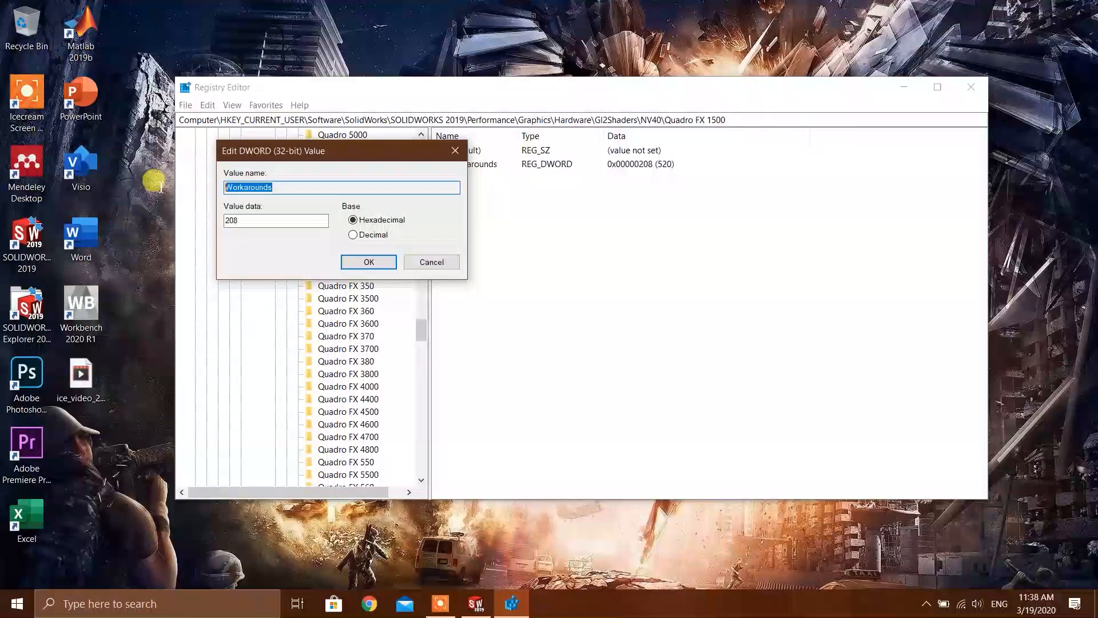
right_click(261, 185)
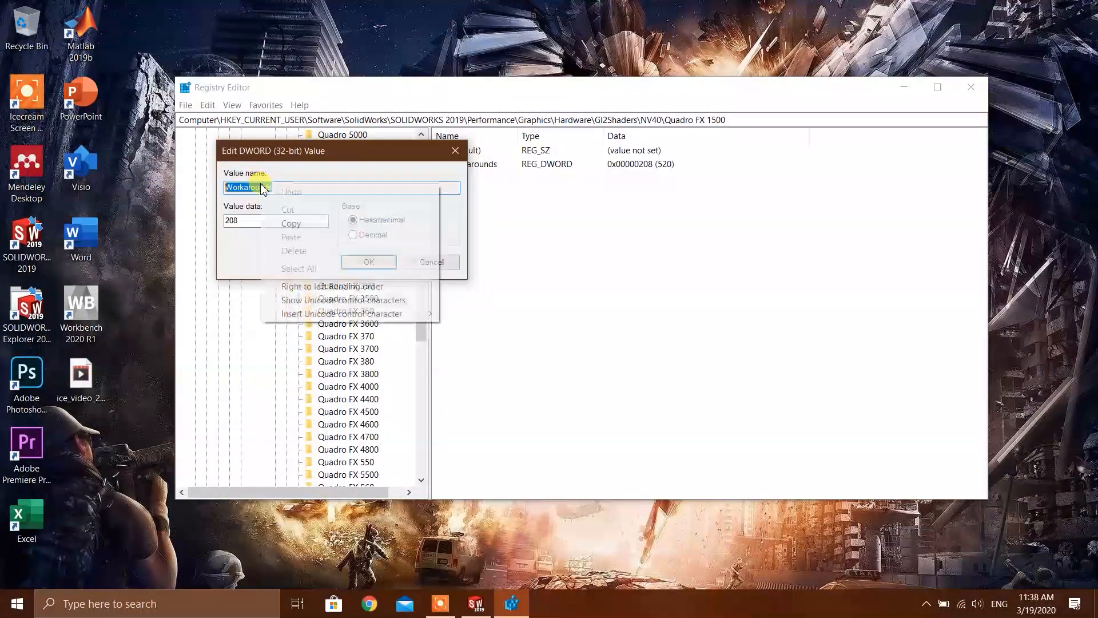
click(295, 223)
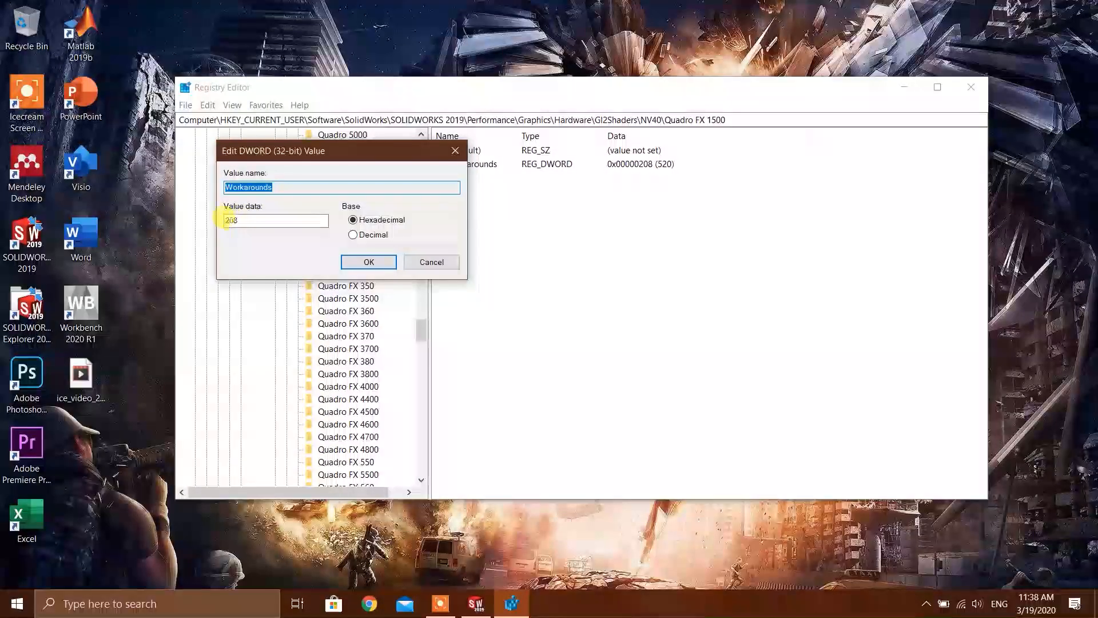
click(434, 262)
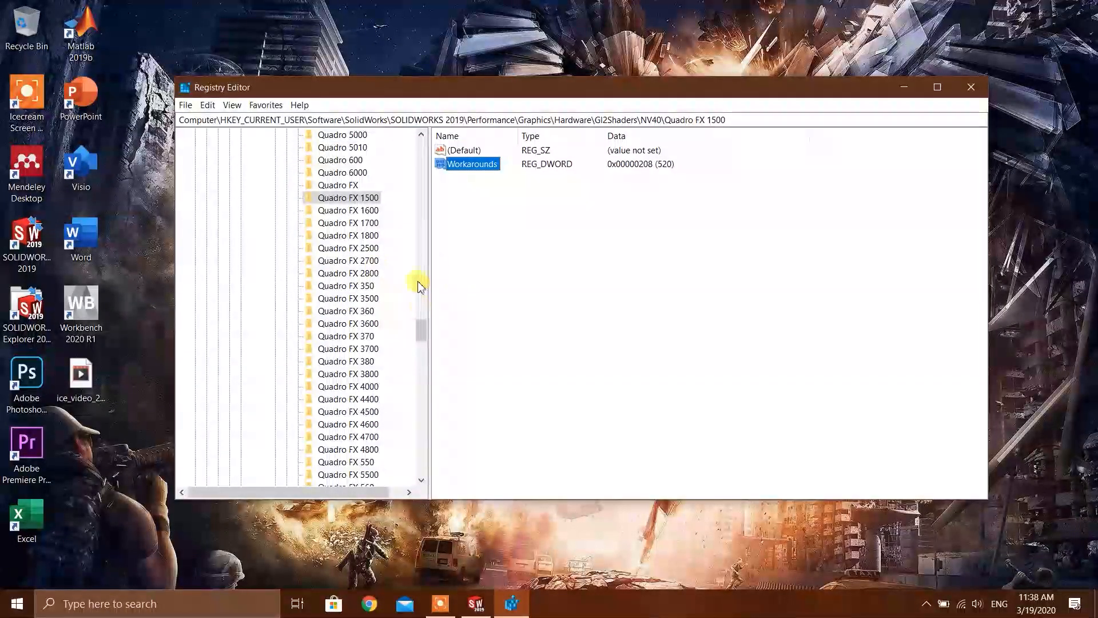
Step: Return to the GeForce GTX 860M/PCIe/SSE2 key and rename its new DWORD value to Workarounds
click(348, 386)
scroll(346, 392, down, 20)
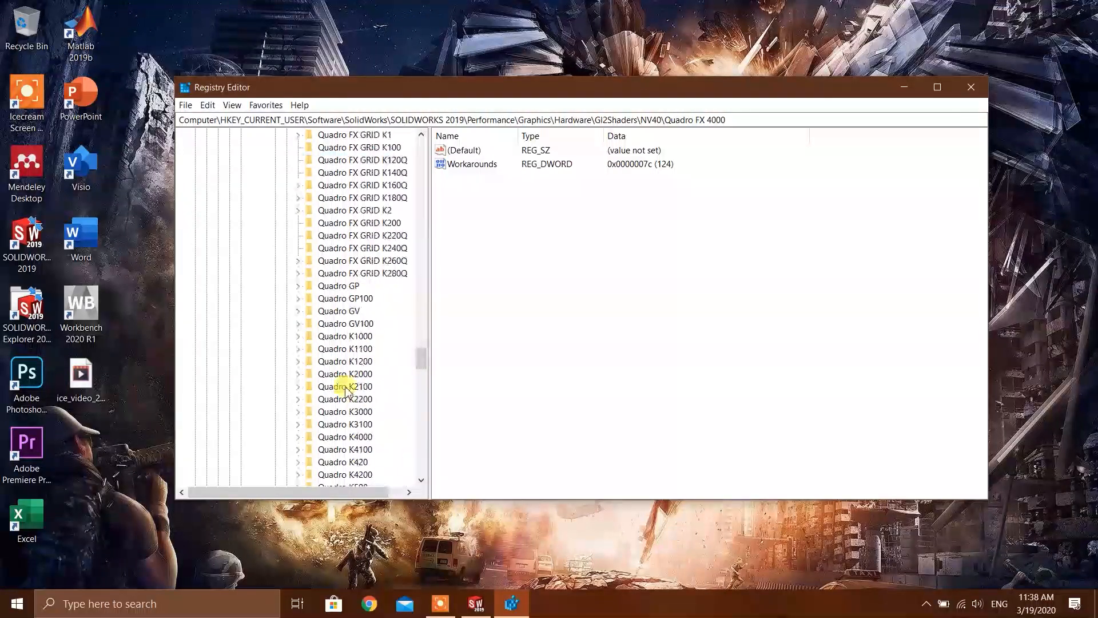
scroll(346, 392, down, 10)
click(365, 287)
double_click(486, 167)
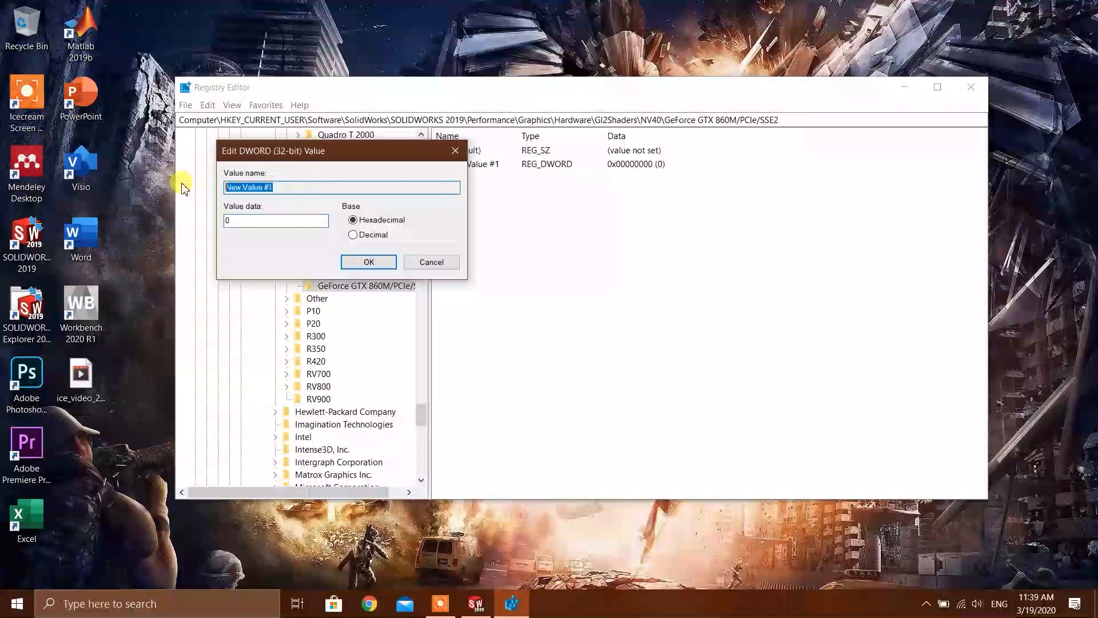
click(421, 264)
right_click(474, 165)
click(507, 218)
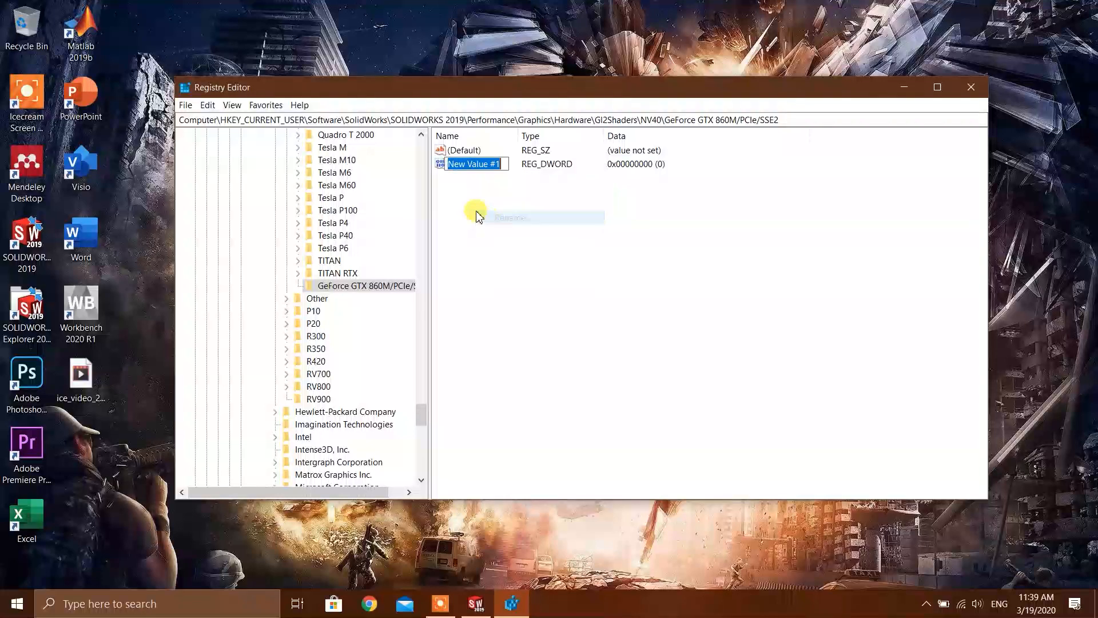
key(ctrl+v)
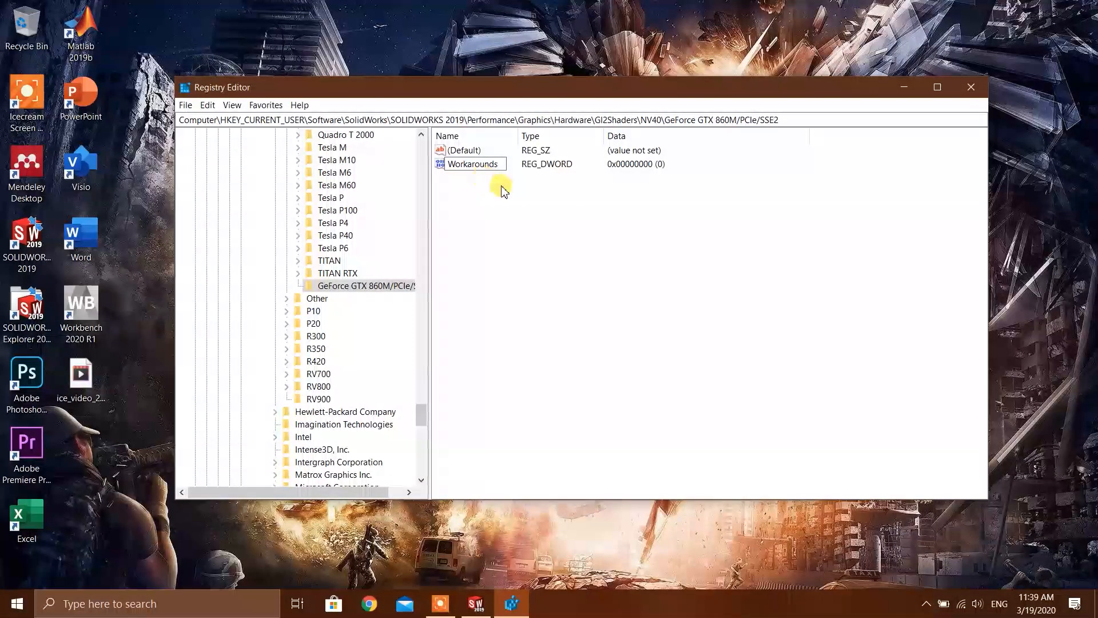
key(Return)
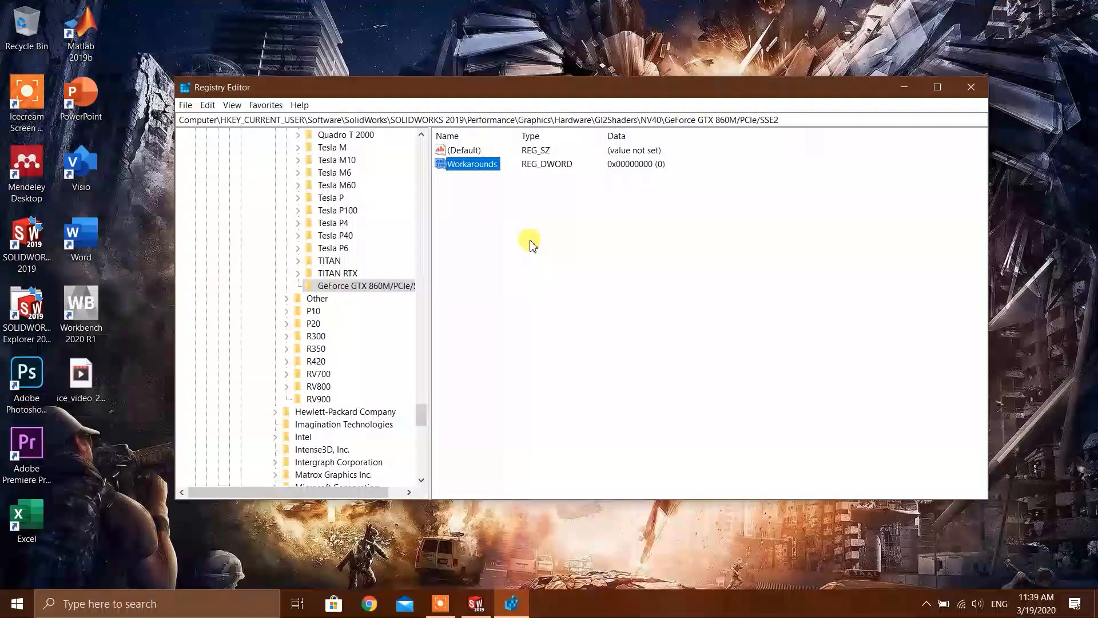
Step: Set the value data of Workarounds in the GeForce GTX 860M/PCIe/SSE2 key to 208 in hexadecimal
double_click(487, 165)
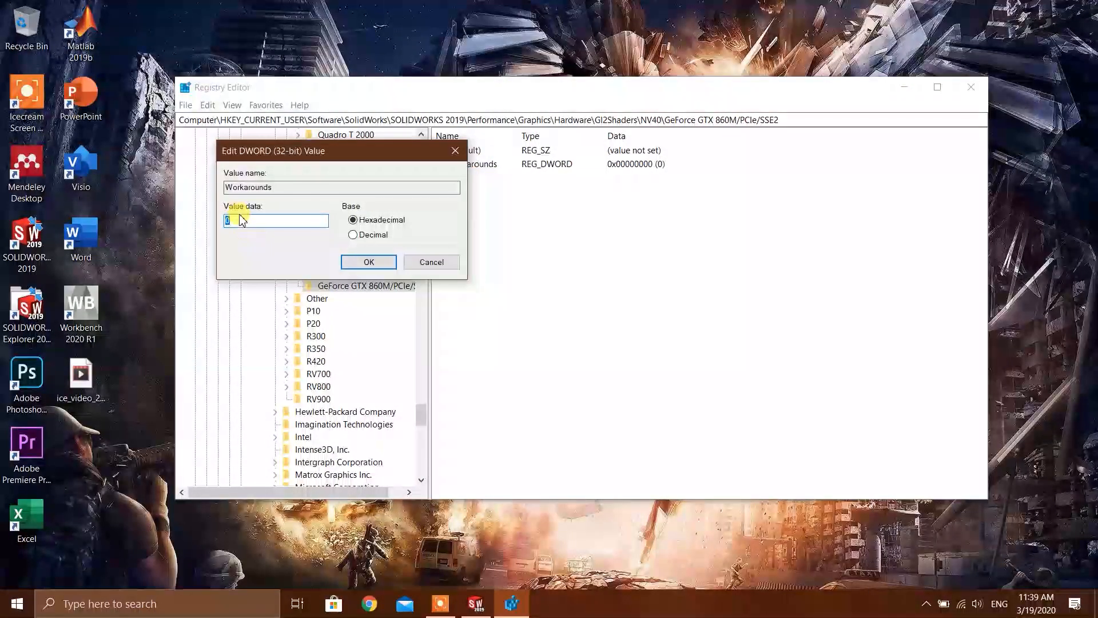
text(208)
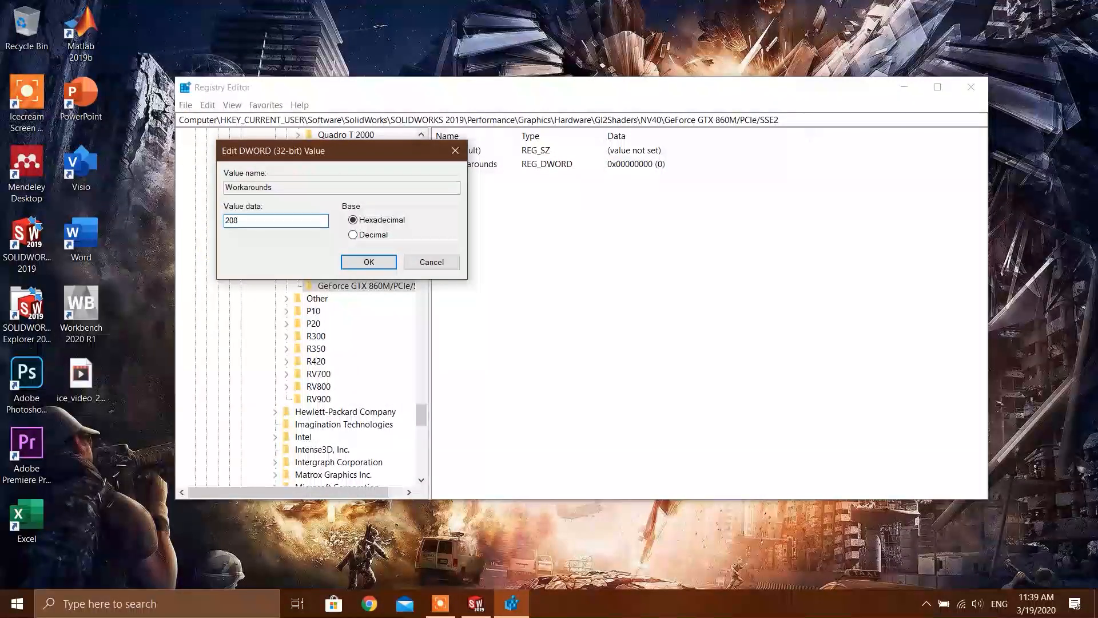
click(368, 261)
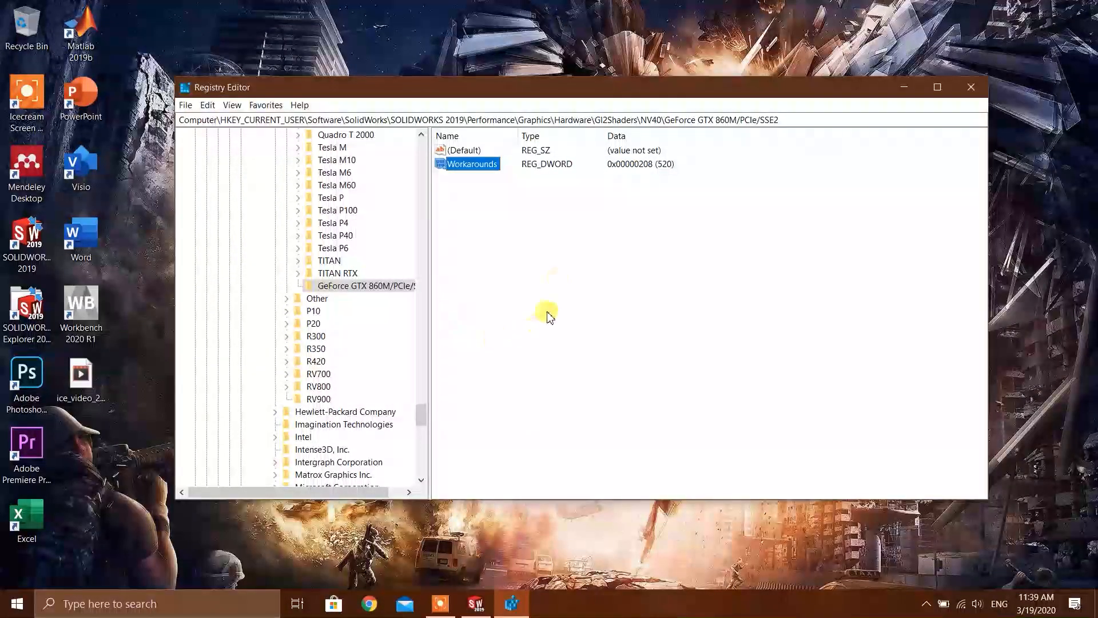
click(554, 238)
Step: Select the GeForce GTX 860M/PCIe/SSE2 key to review its values, and collapse the NV40 key
click(339, 286)
scroll(344, 289, up, 9)
scroll(344, 289, up, 20)
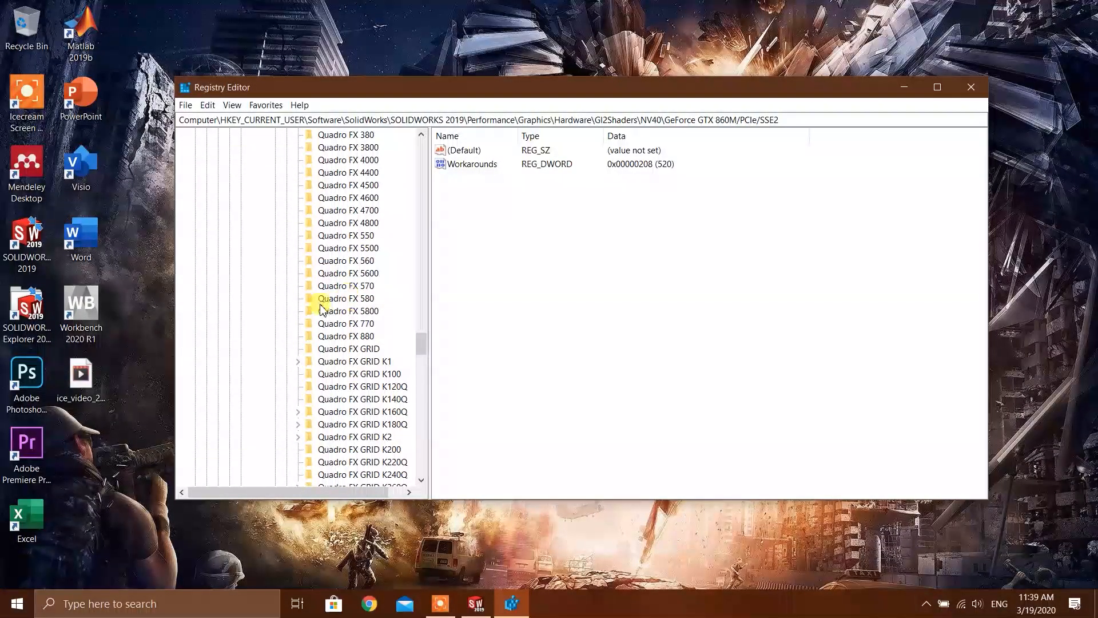
scroll(320, 316, up, 8)
scroll(320, 316, up, 15)
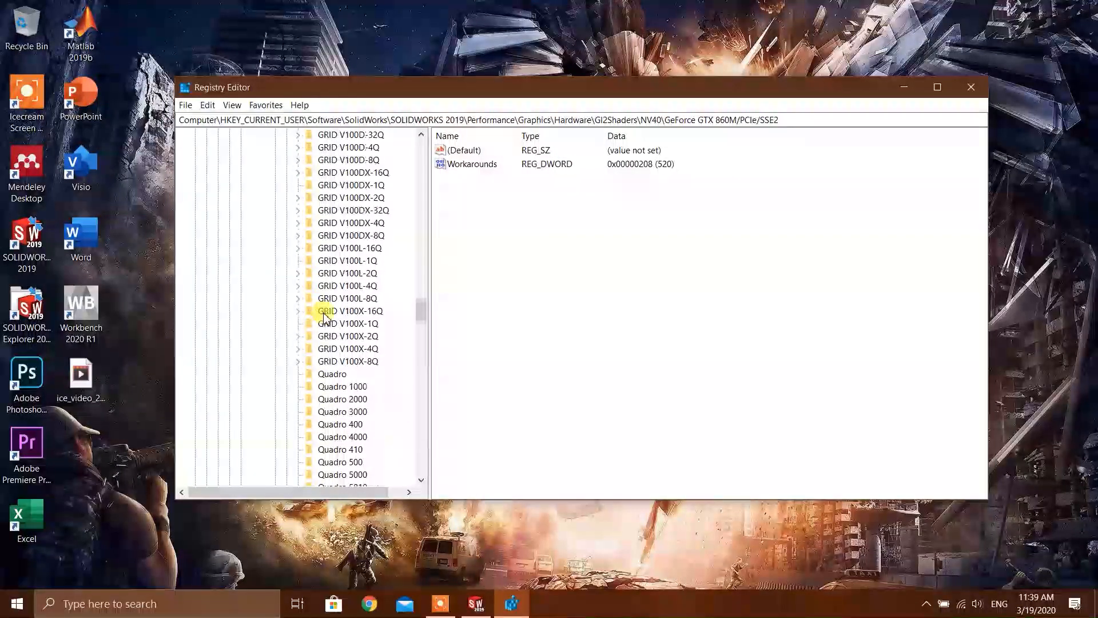
scroll(323, 316, up, 10)
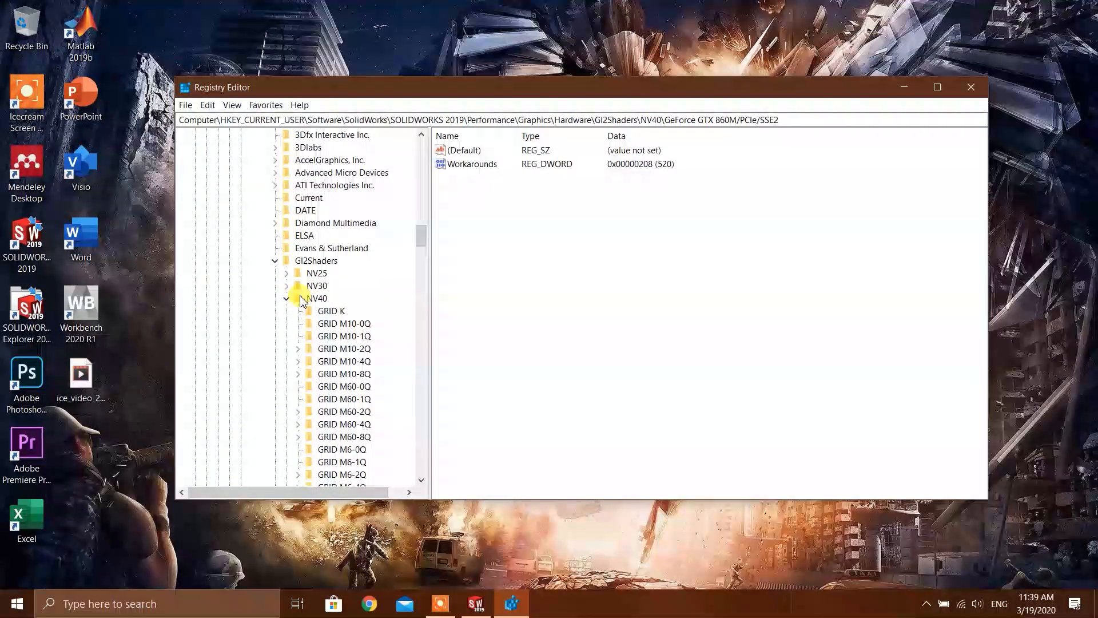
click(289, 300)
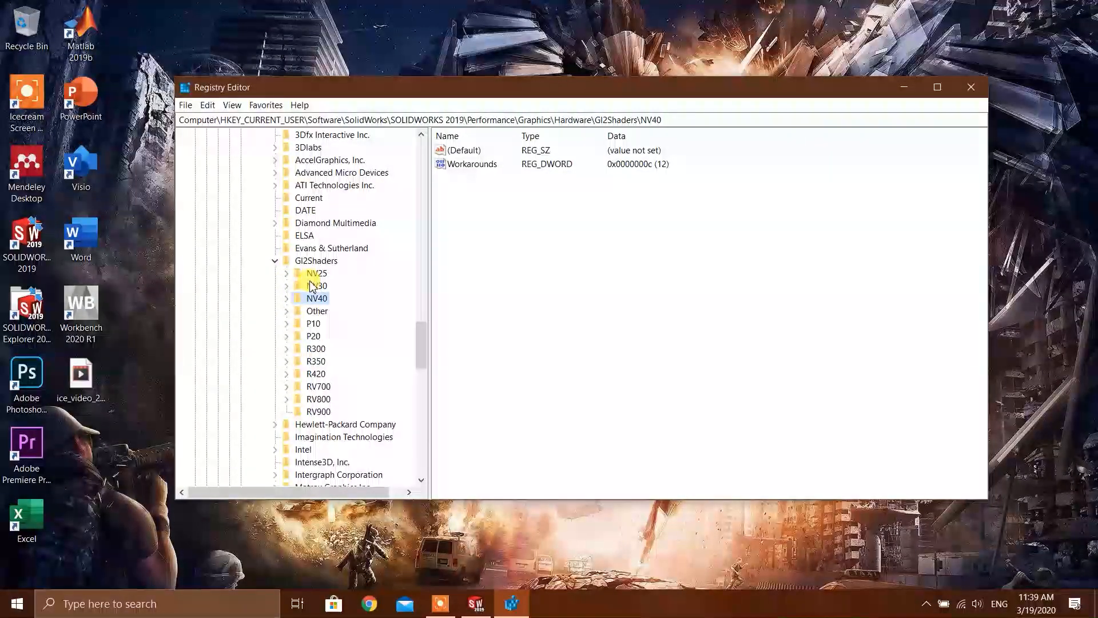
Step: Look through the other keys under Gl2Shaders and expand R300 to view its subkeys
scroll(311, 286, down, 4)
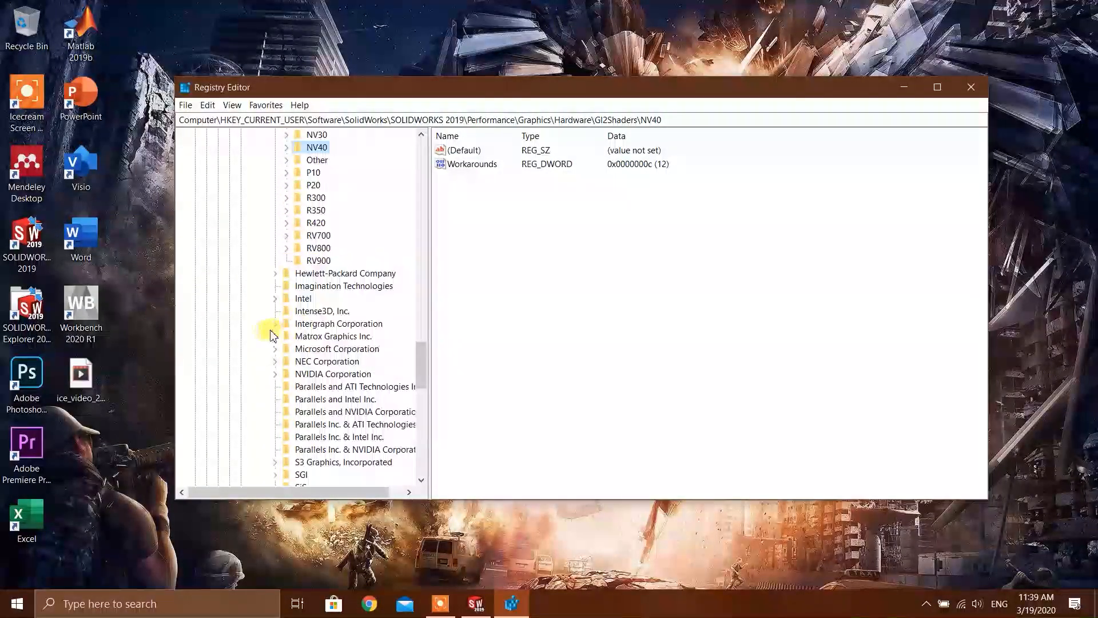
scroll(290, 326, up, 5)
scroll(278, 304, down, 2)
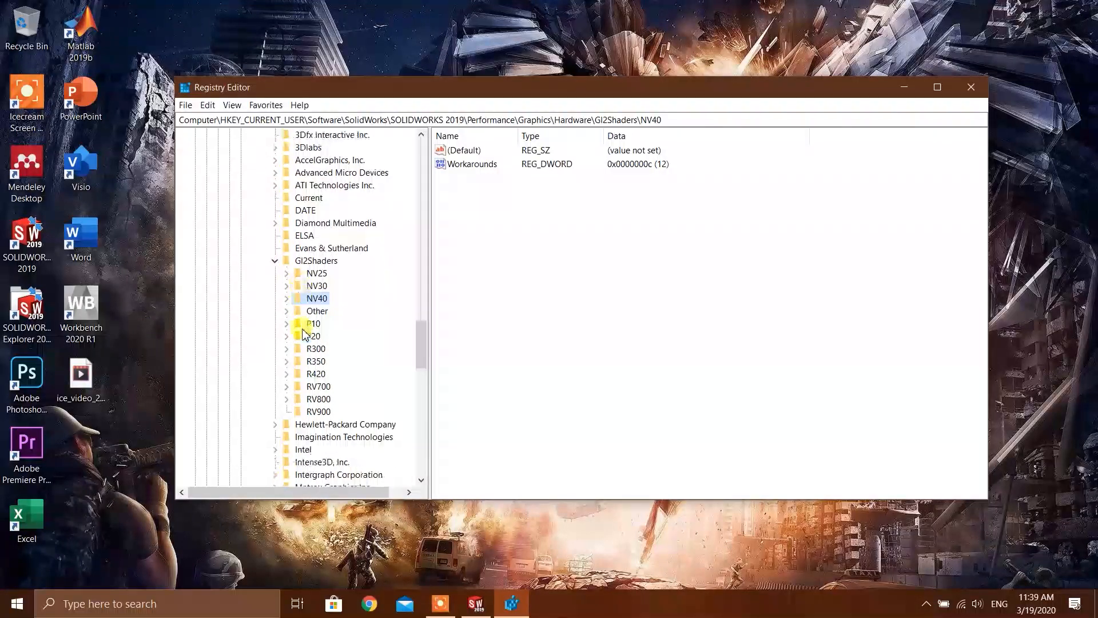
click(313, 312)
click(287, 311)
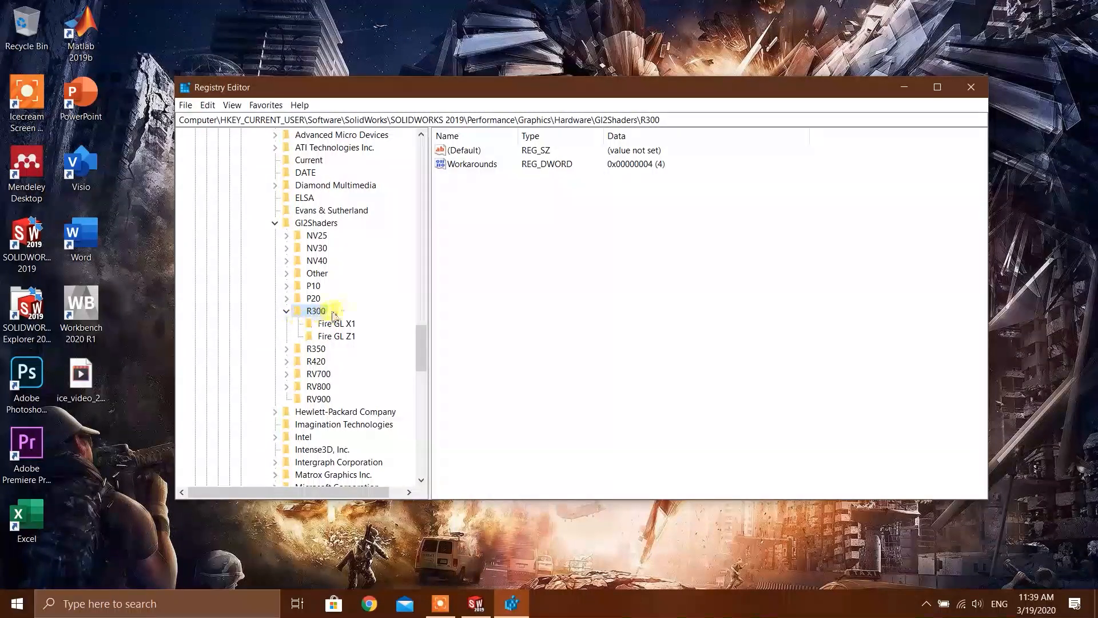
scroll(321, 327, up, 2)
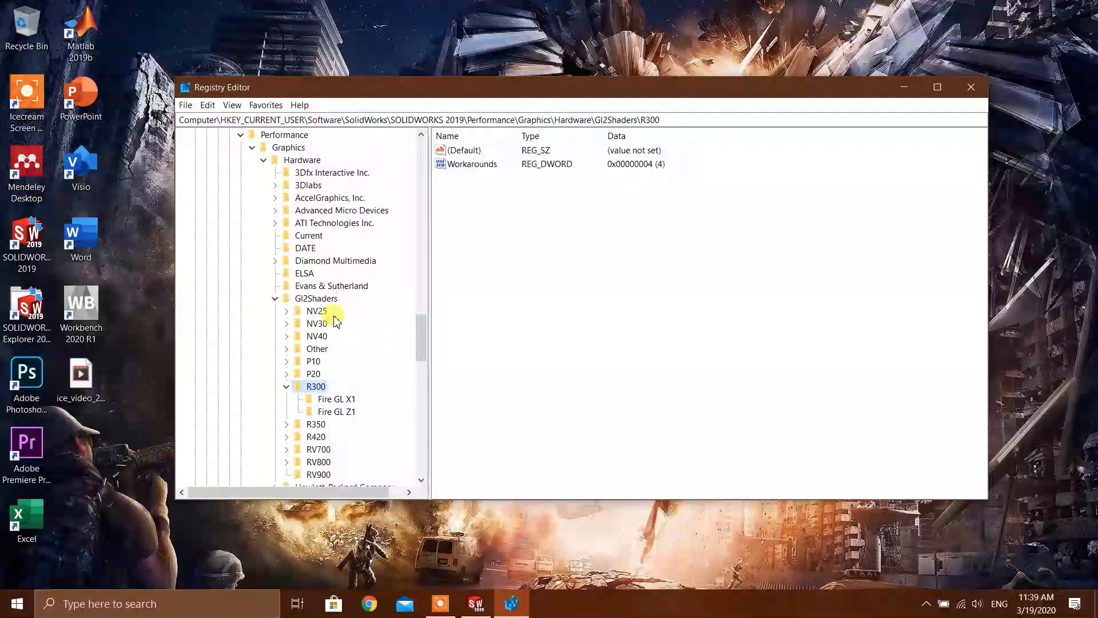
scroll(322, 338, down, 1)
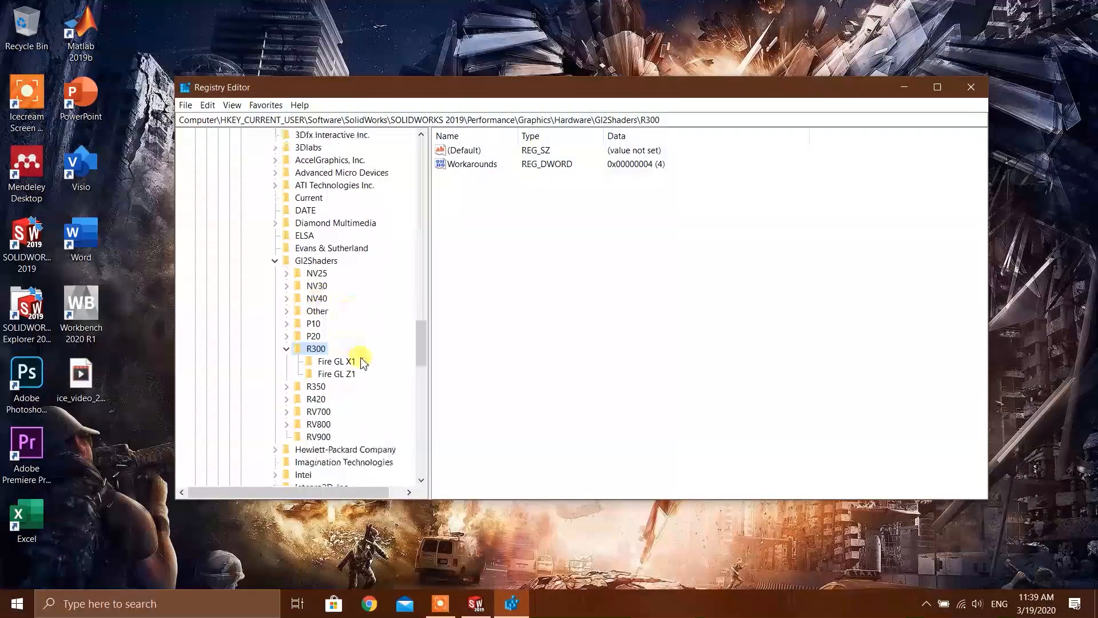
right_click(319, 350)
mouse_move(372, 372)
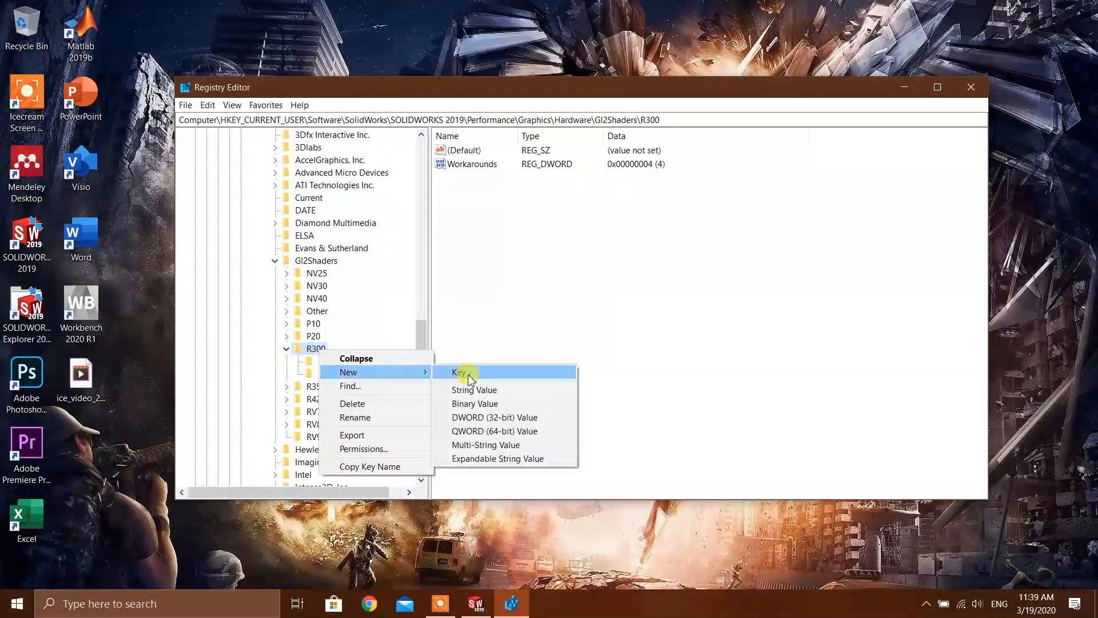
click(490, 294)
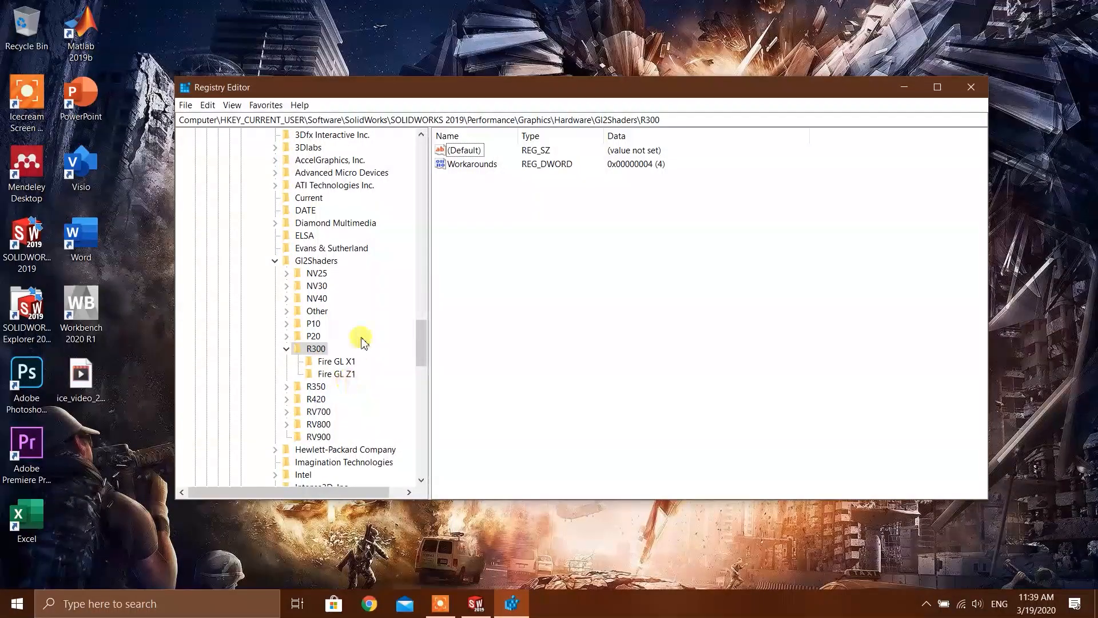
Step: Check the Workarounds value of the R300 key and look briefly at the subkeys of R350
click(459, 165)
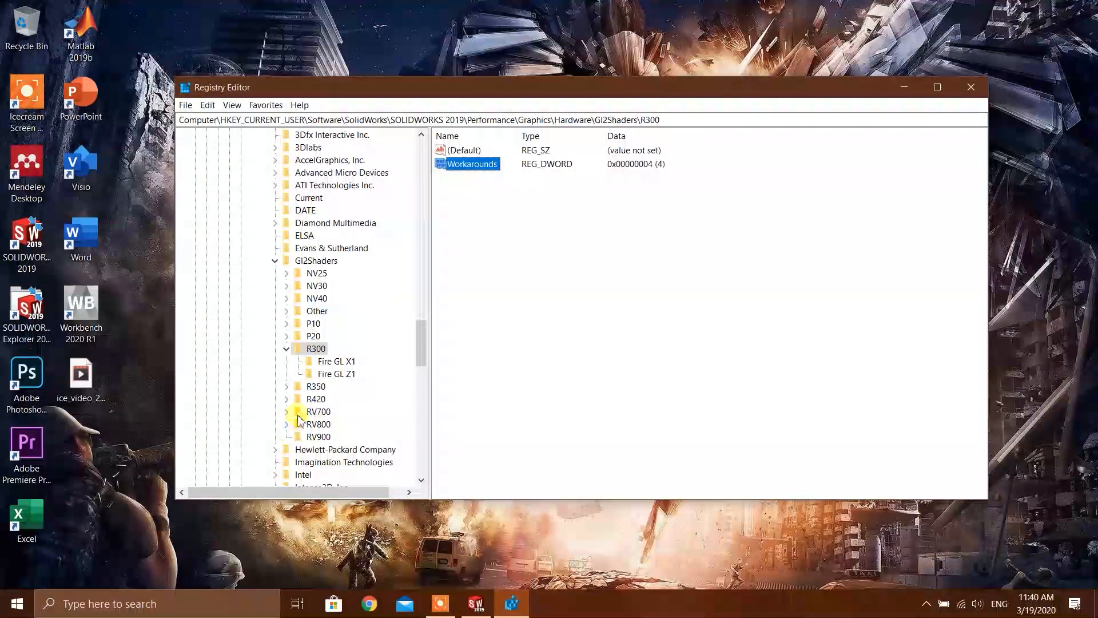
click(287, 388)
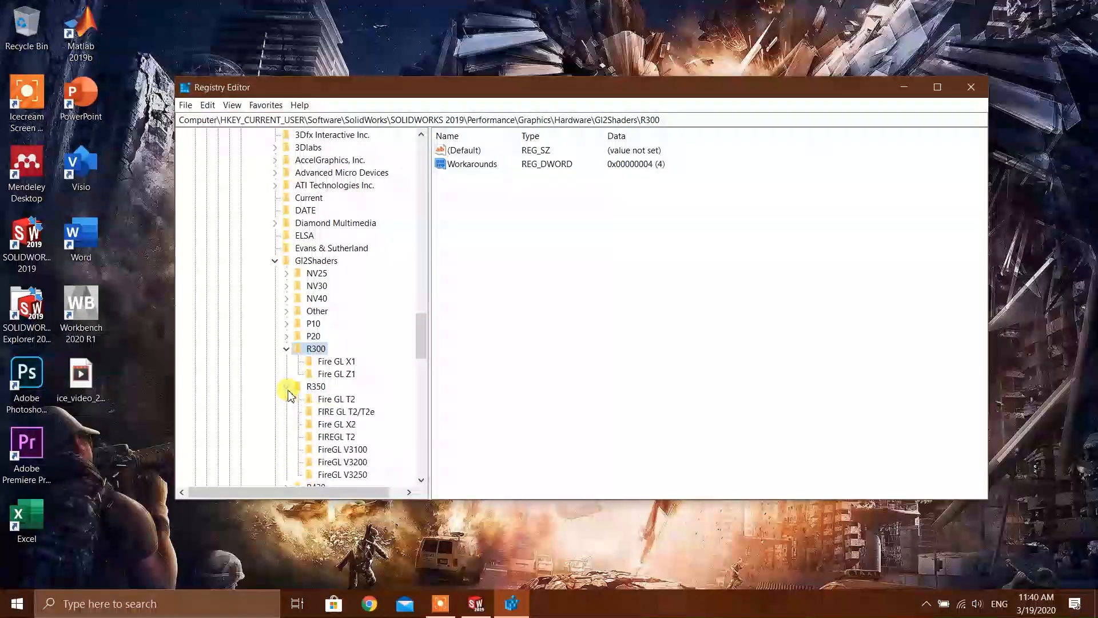
click(286, 388)
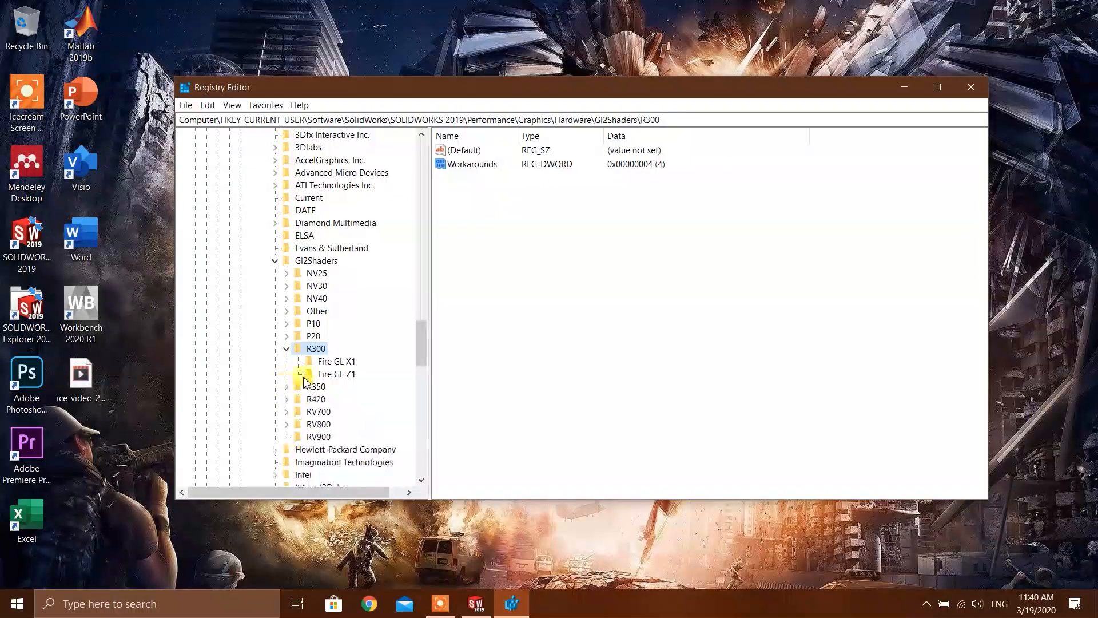
scroll(309, 384, down, 2)
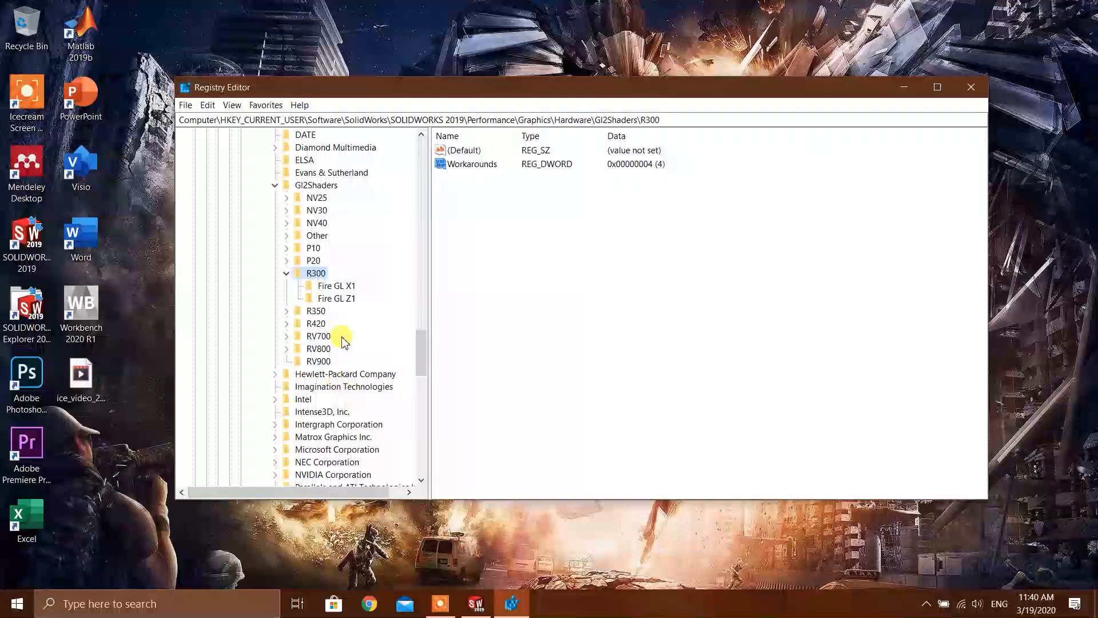
Step: Inspect the Workarounds data of Fire GL X1 and Fire GL Z1 under R300 without editing it, and collapse R300
click(338, 285)
double_click(480, 165)
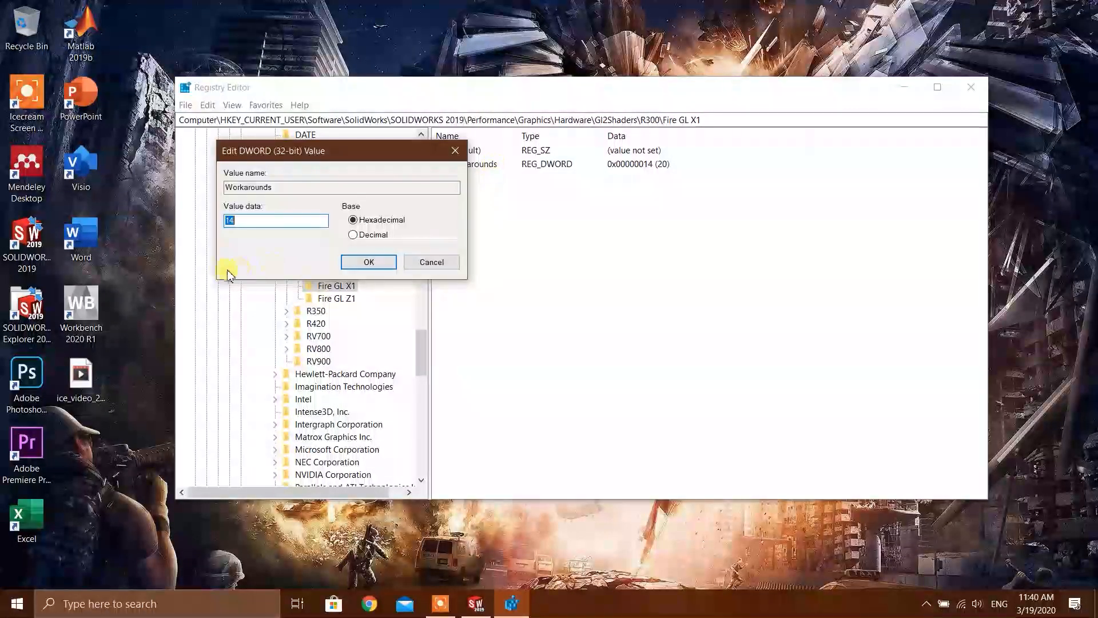
click(423, 262)
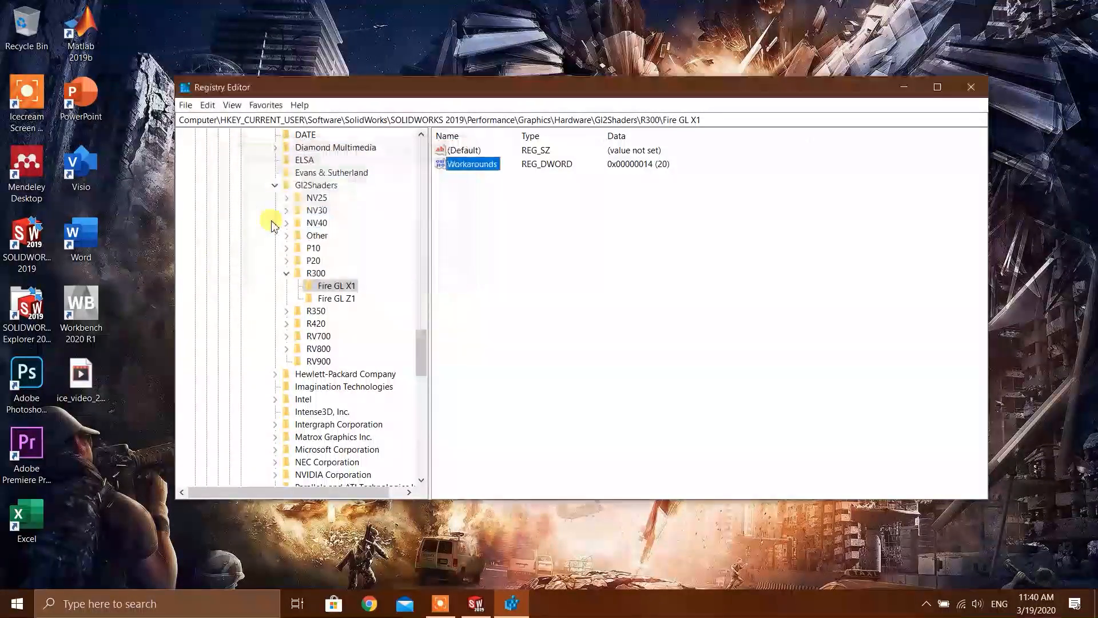
click(340, 299)
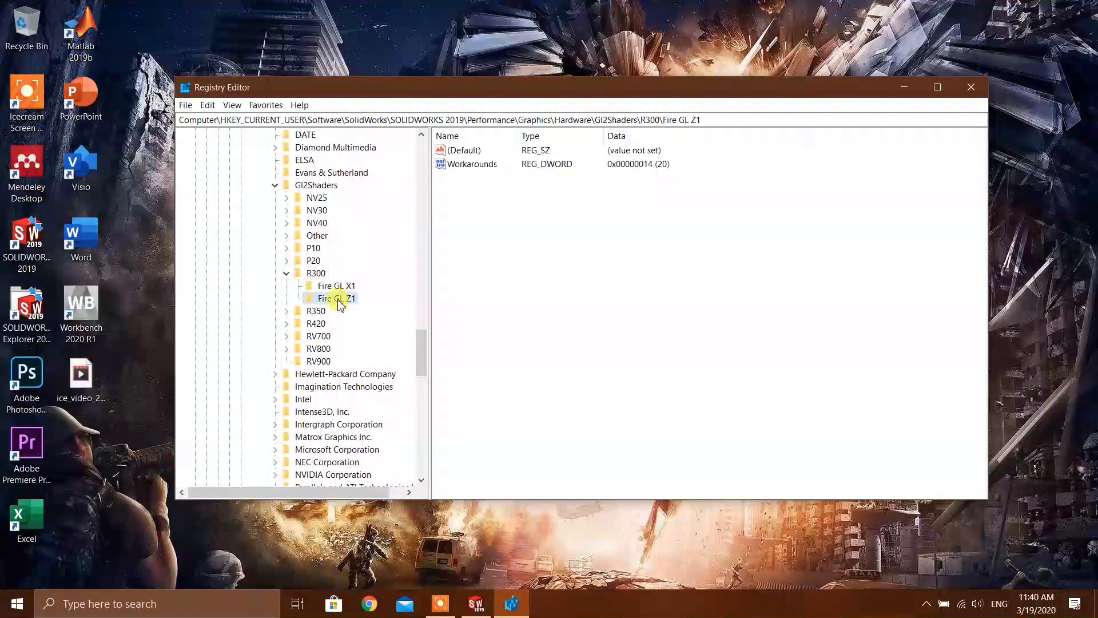
double_click(471, 164)
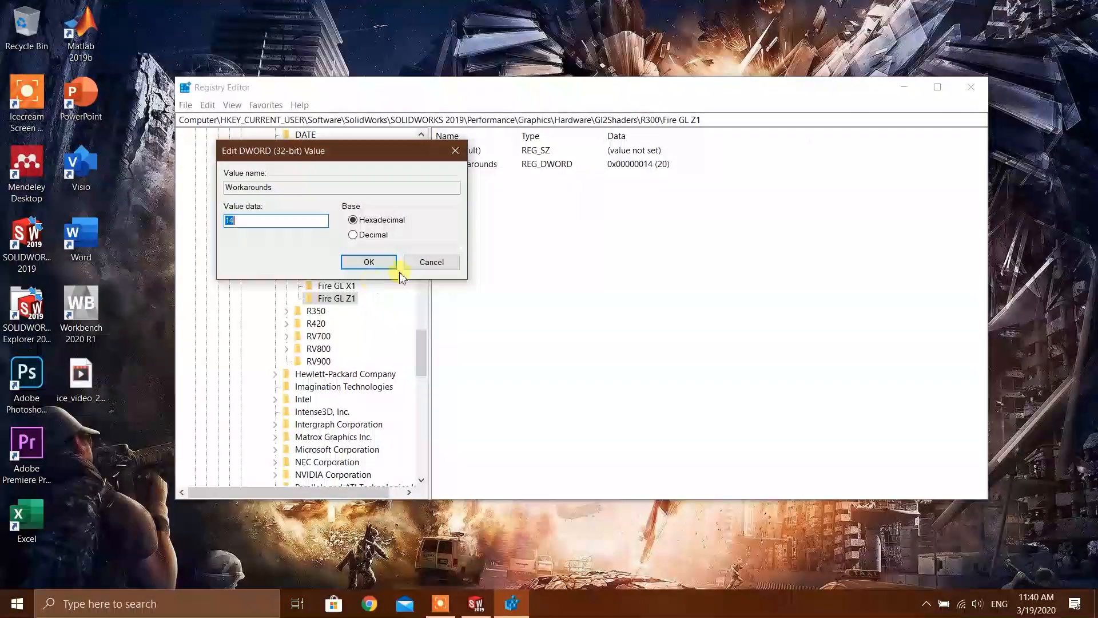
click(439, 262)
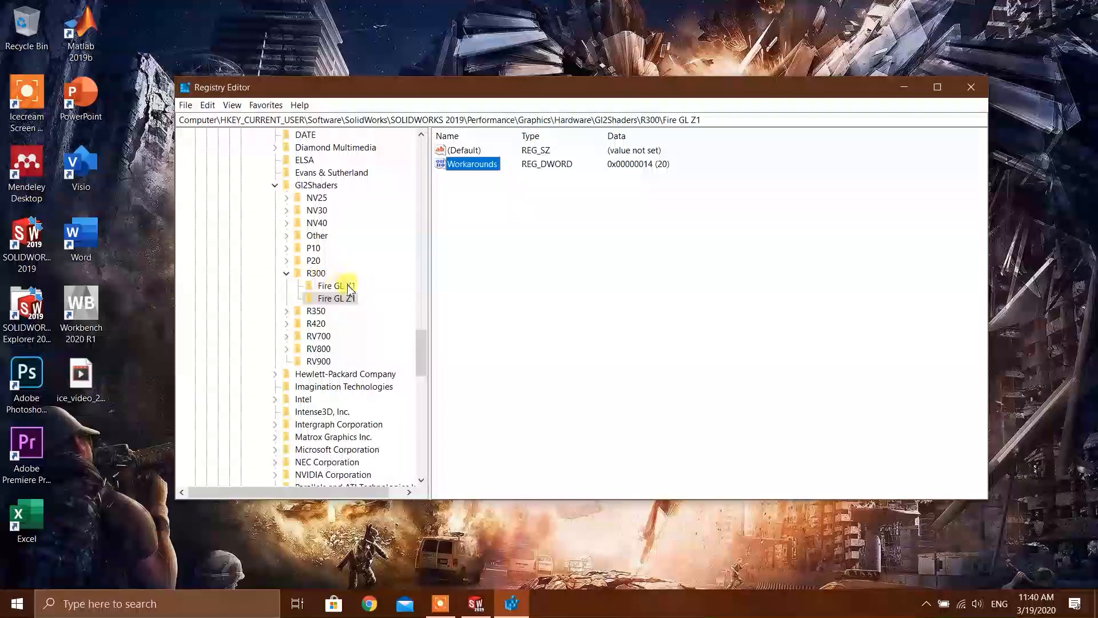
click(287, 275)
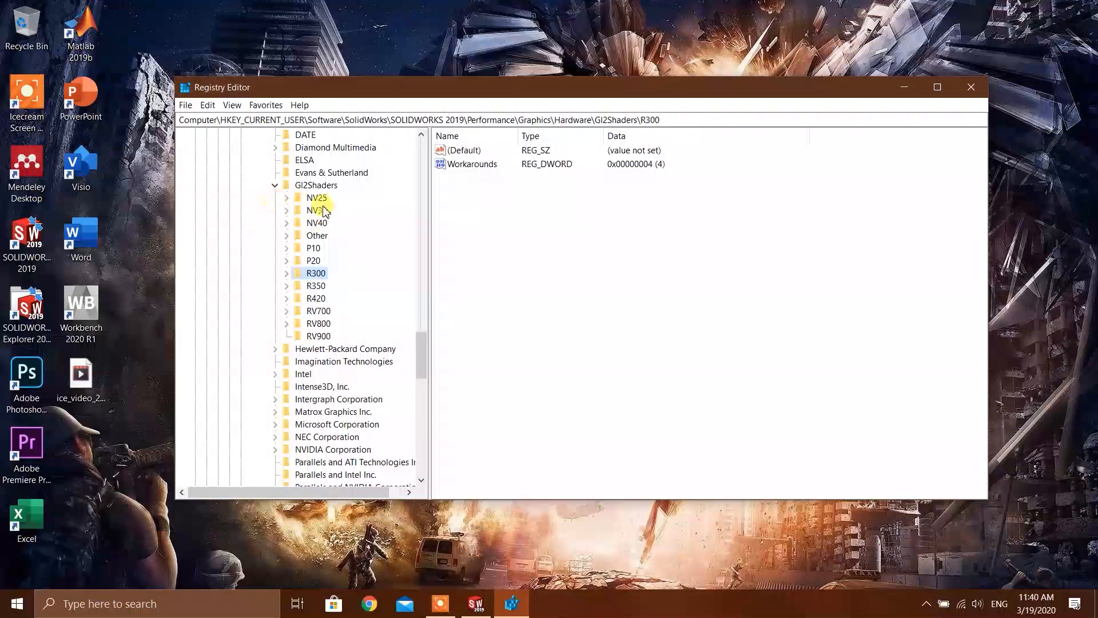
Step: Expand NV40 again and select the GeForce GTX 860M/PCIe/SSE2 key to check its Workarounds value
click(288, 224)
scroll(372, 315, down, 10)
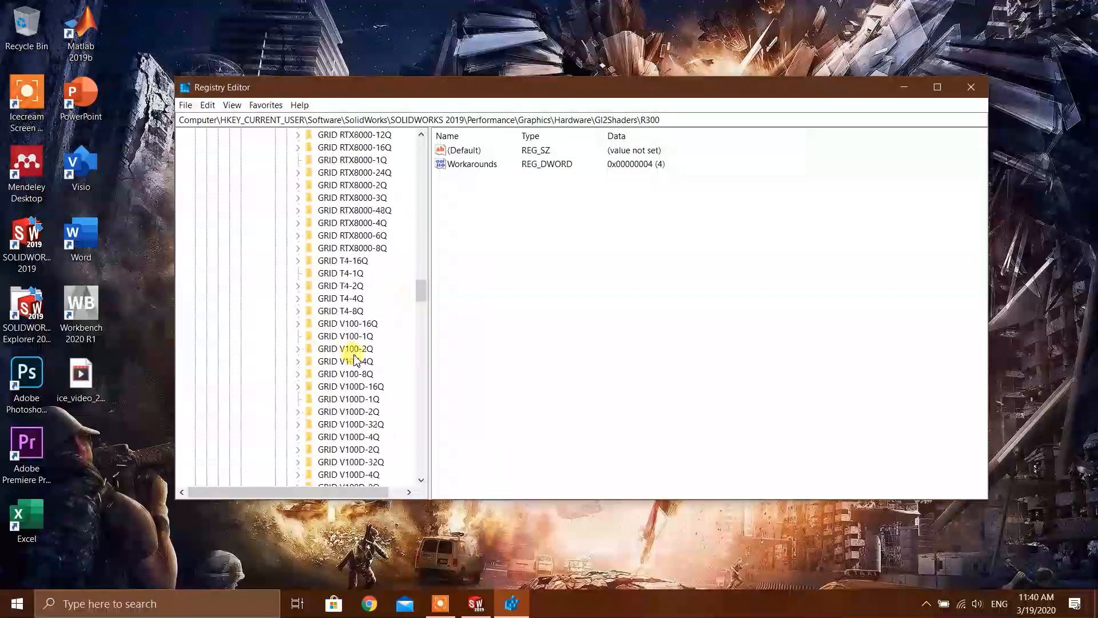
scroll(350, 405, down, 20)
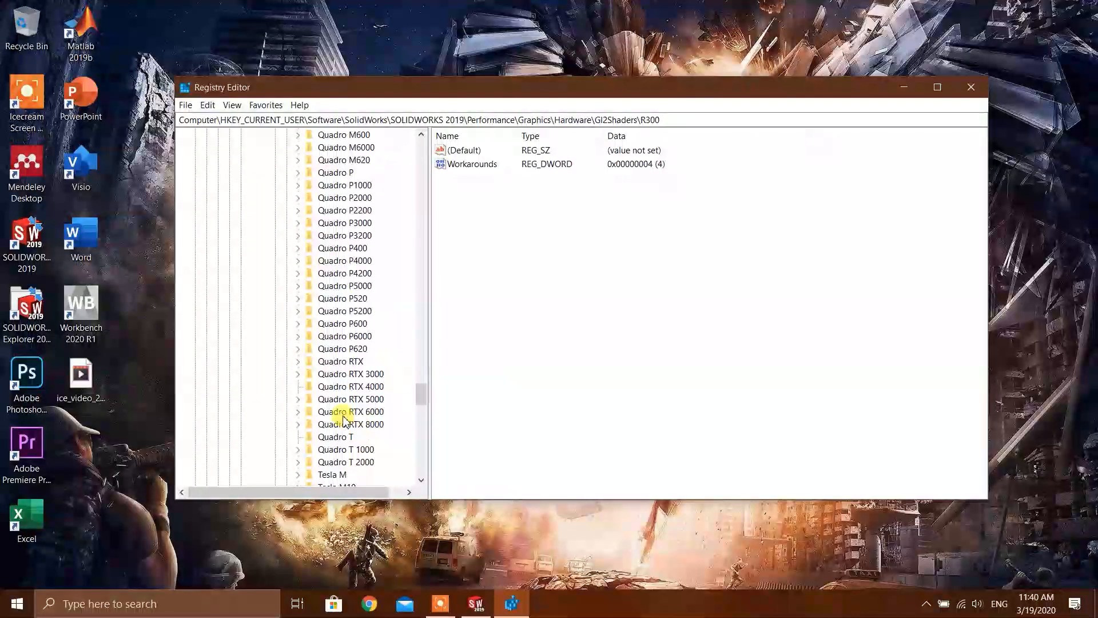
click(363, 349)
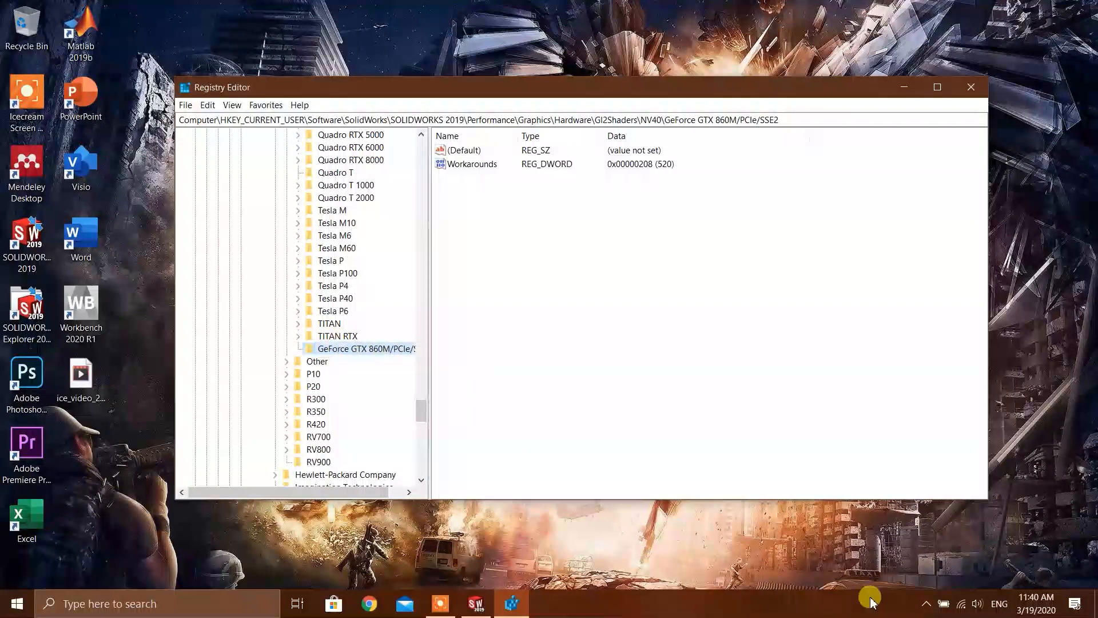
Step: Look back over the NV40 subkeys and close the Registry Editor
scroll(297, 286, up, 20)
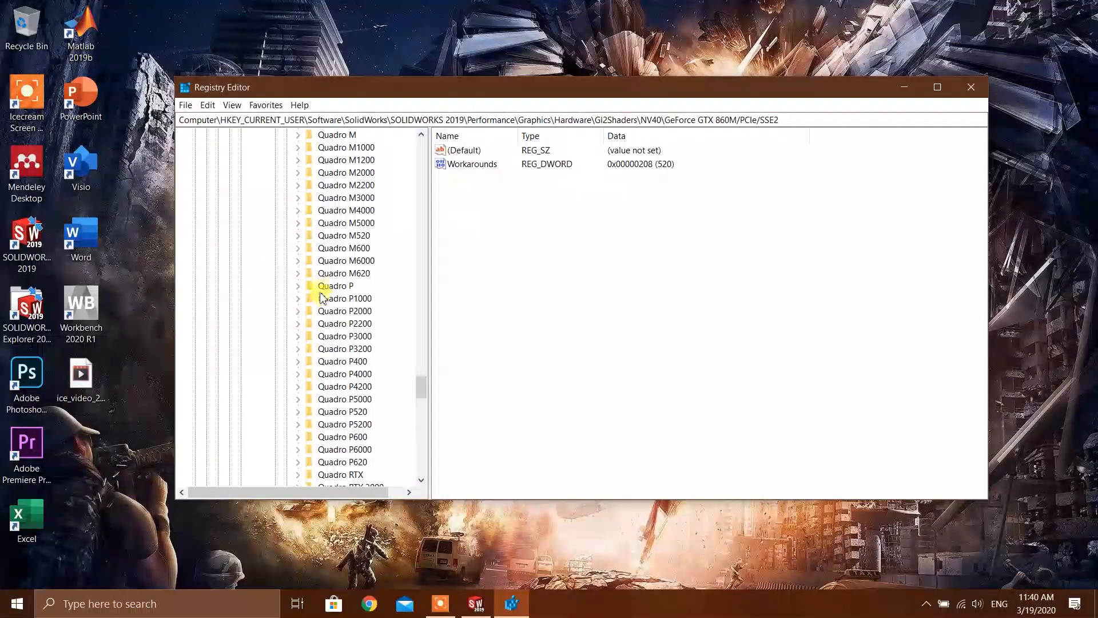
scroll(309, 286, up, 6)
scroll(324, 290, up, 20)
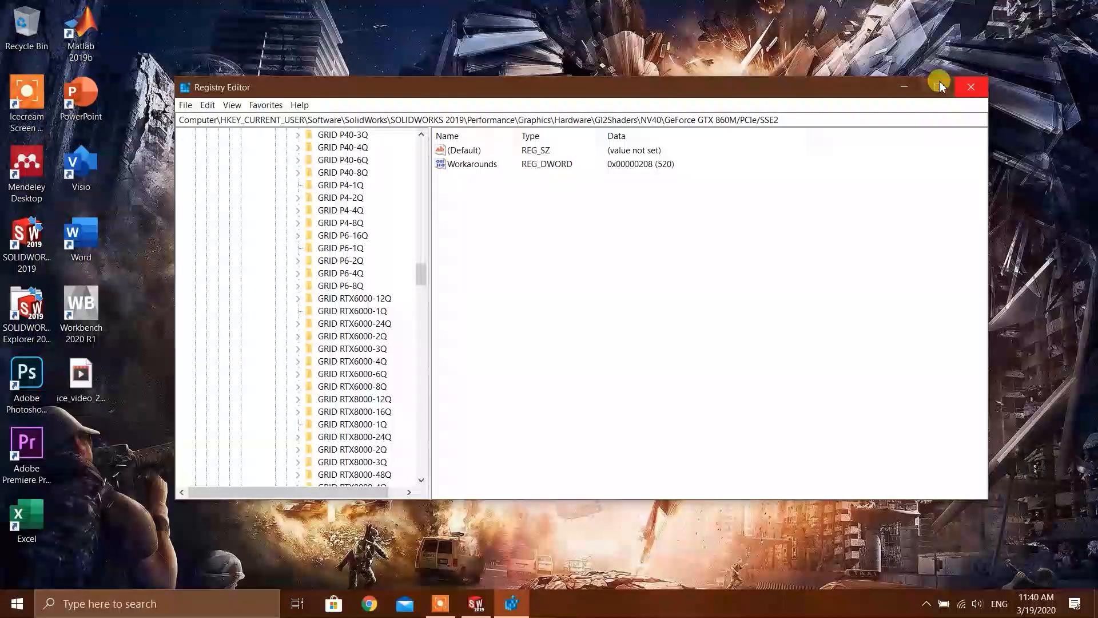
click(970, 86)
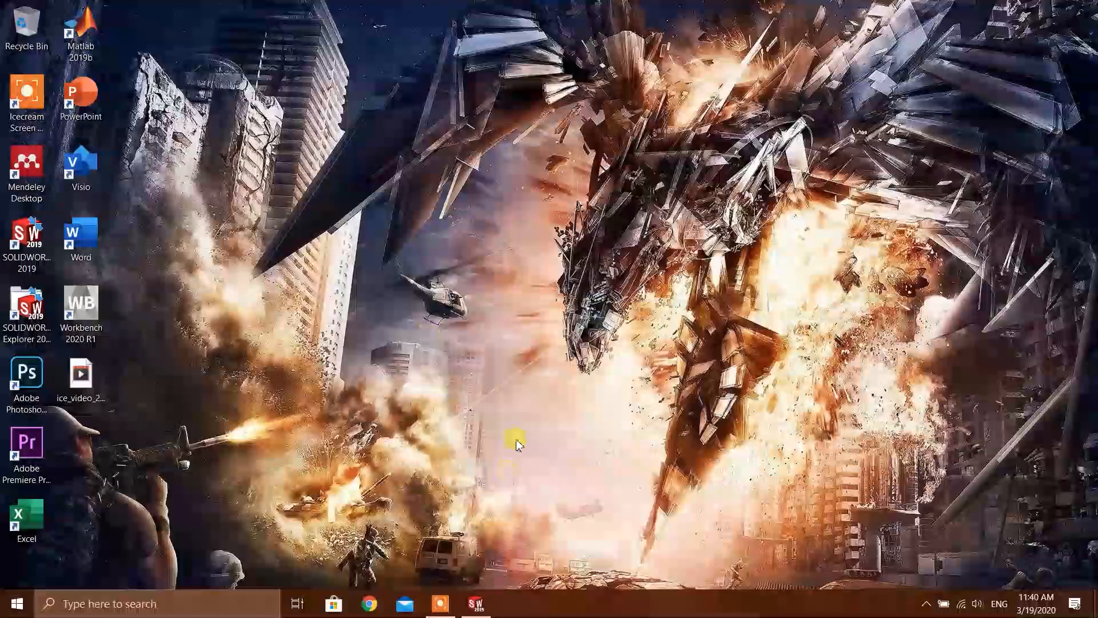
Step: Restart SOLIDWORKS 2019 by closing the running session with the Elbow part and launching it again
click(475, 601)
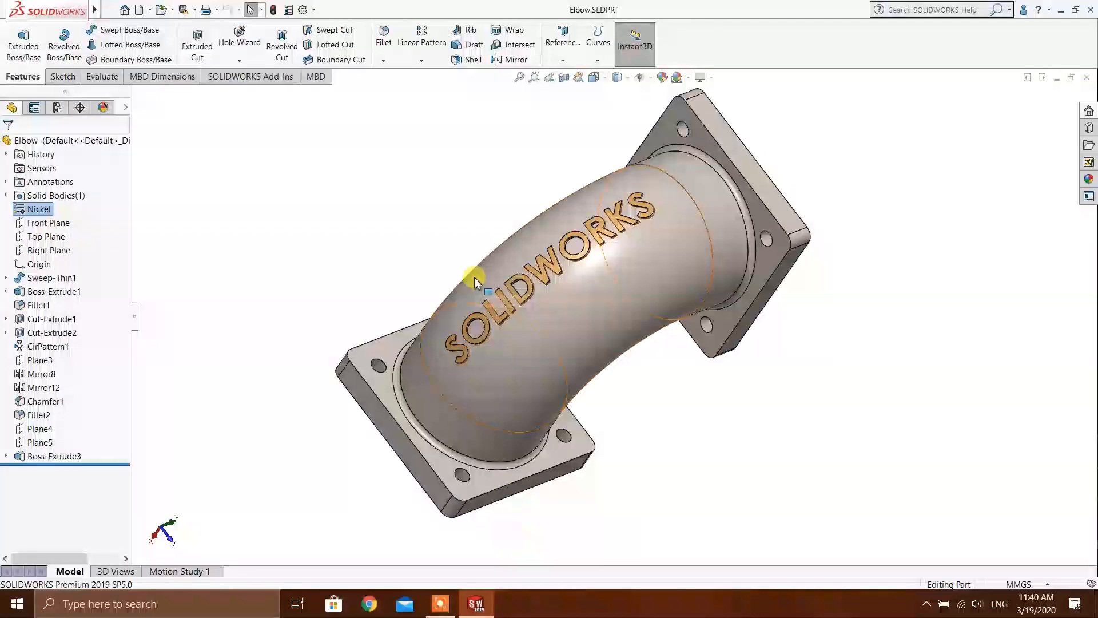
click(1090, 10)
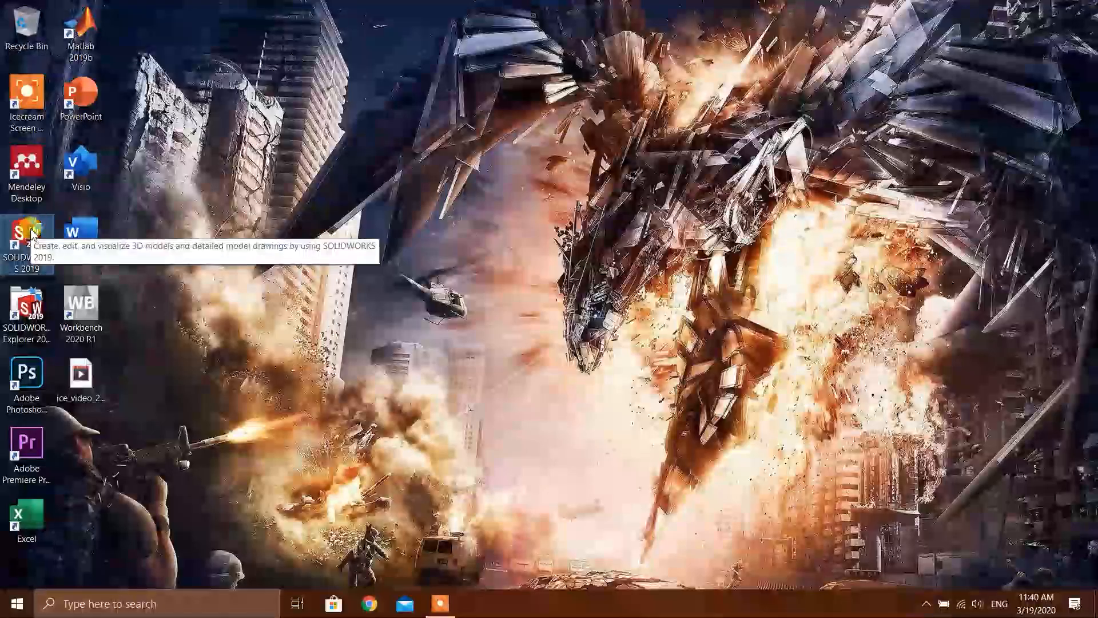
double_click(33, 234)
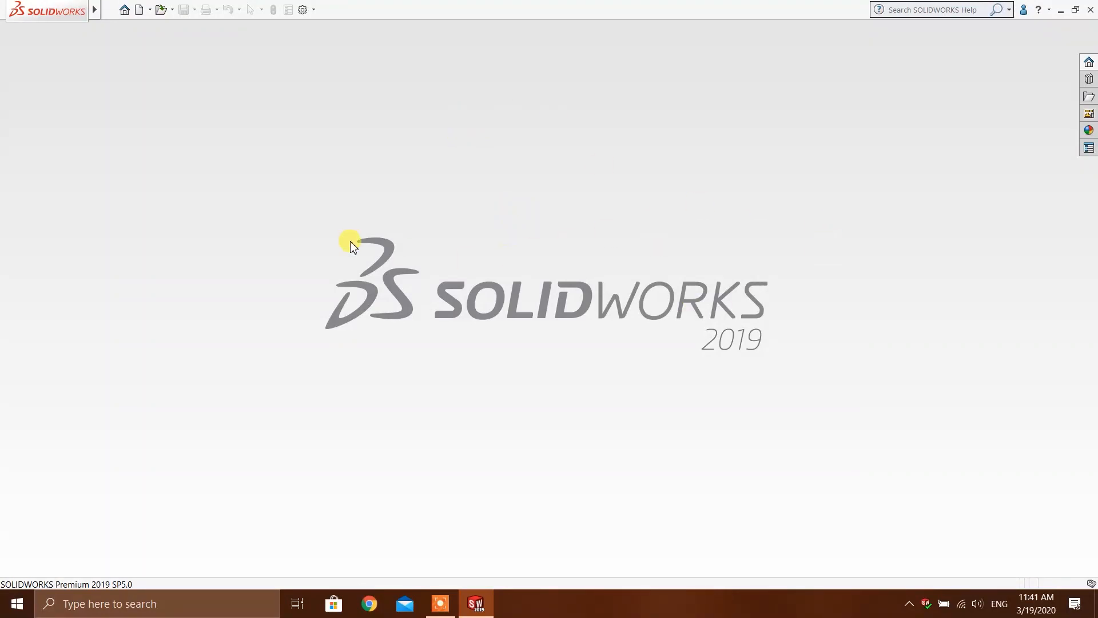
Step: Open the part Elbow.SLDPRT from the Course 3 folder
click(162, 10)
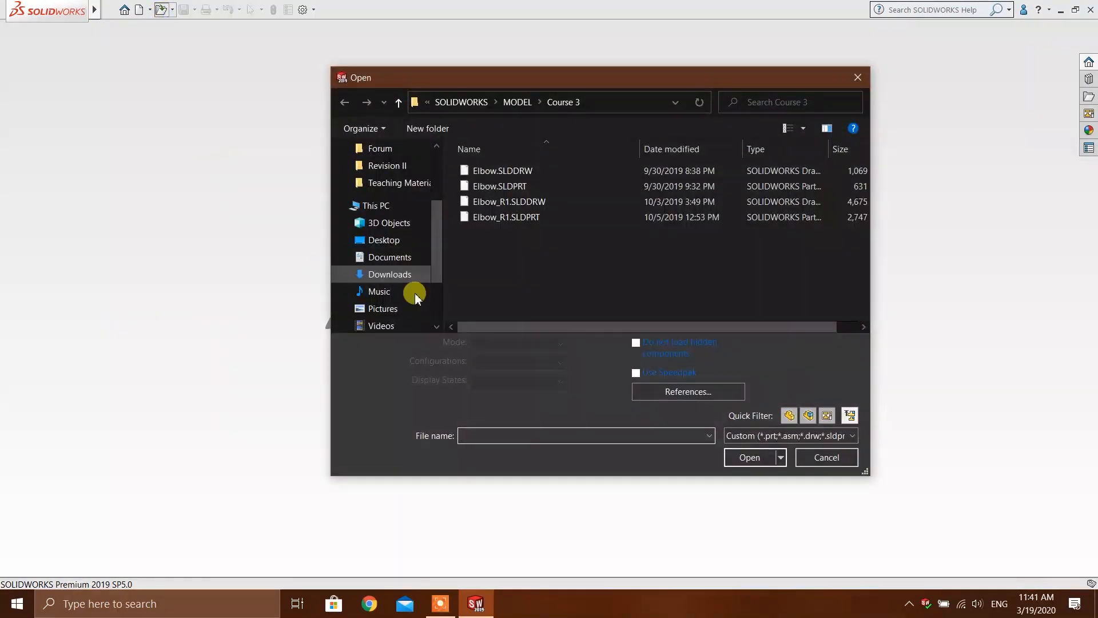
click(473, 190)
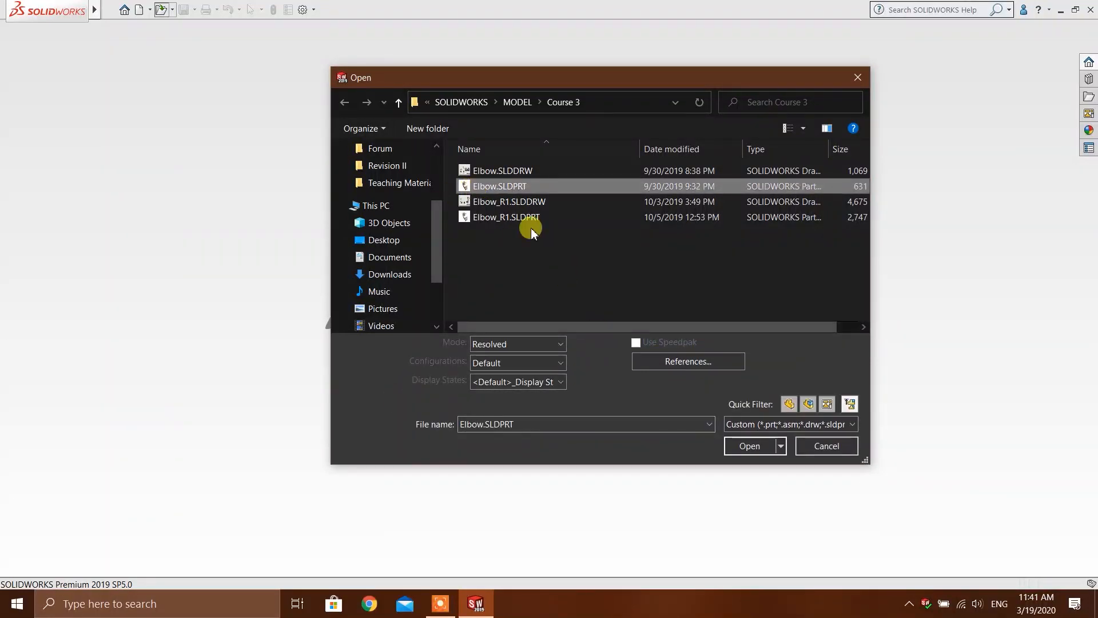
click(746, 451)
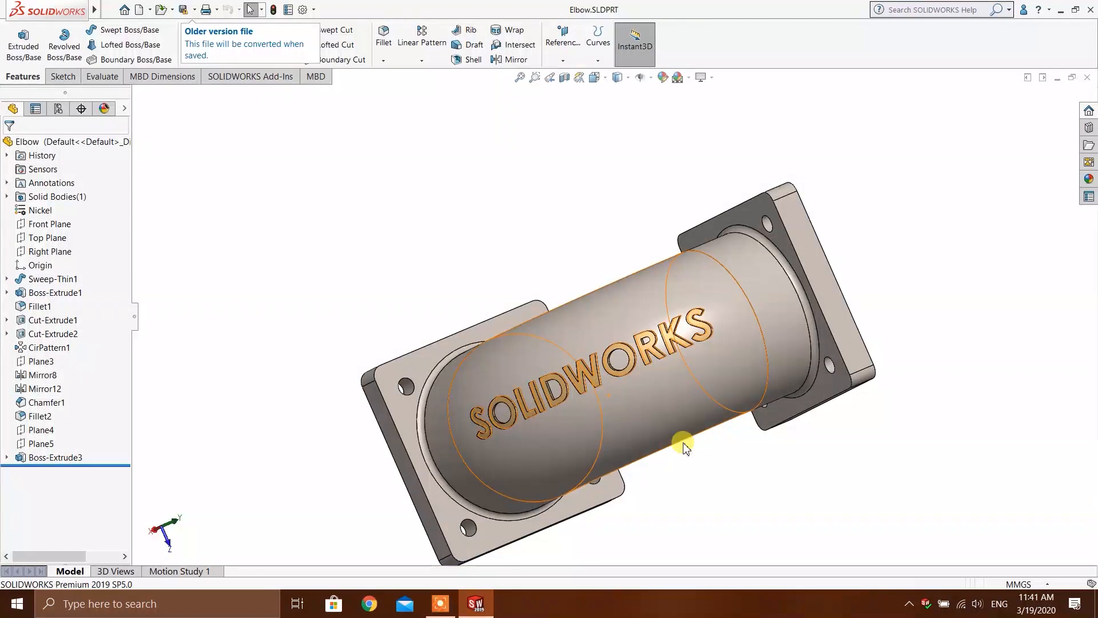
Step: Examine the elbow from another angle and check the view settings and scene options for RealView Graphics
scroll(680, 439, up, 2)
drag(677, 438, 604, 322)
scroll(623, 323, down, 4)
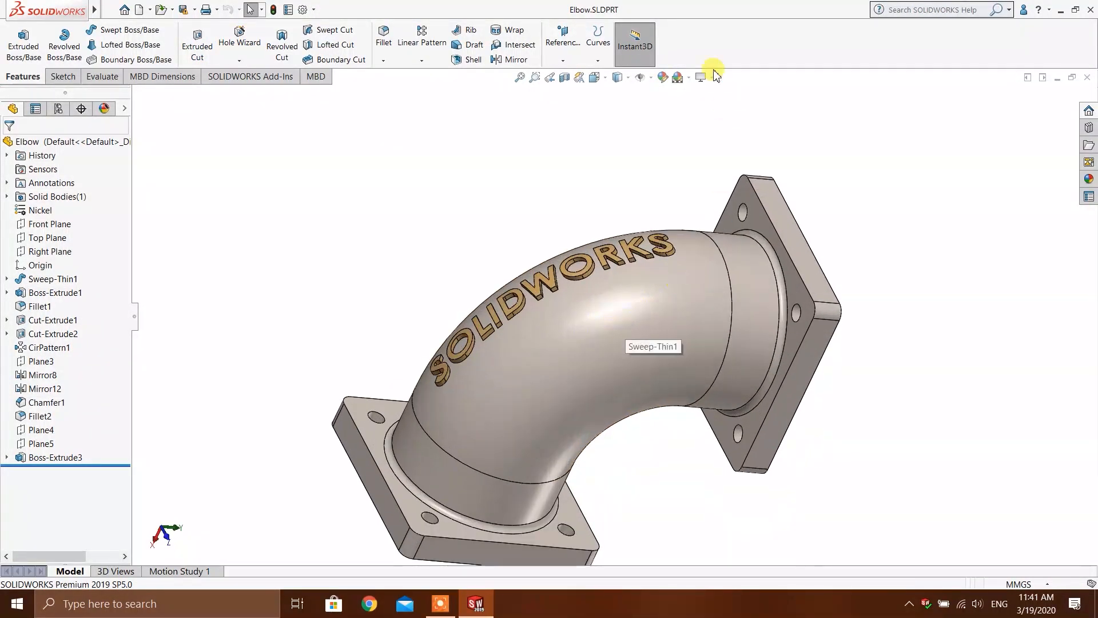
click(714, 77)
click(689, 77)
click(565, 177)
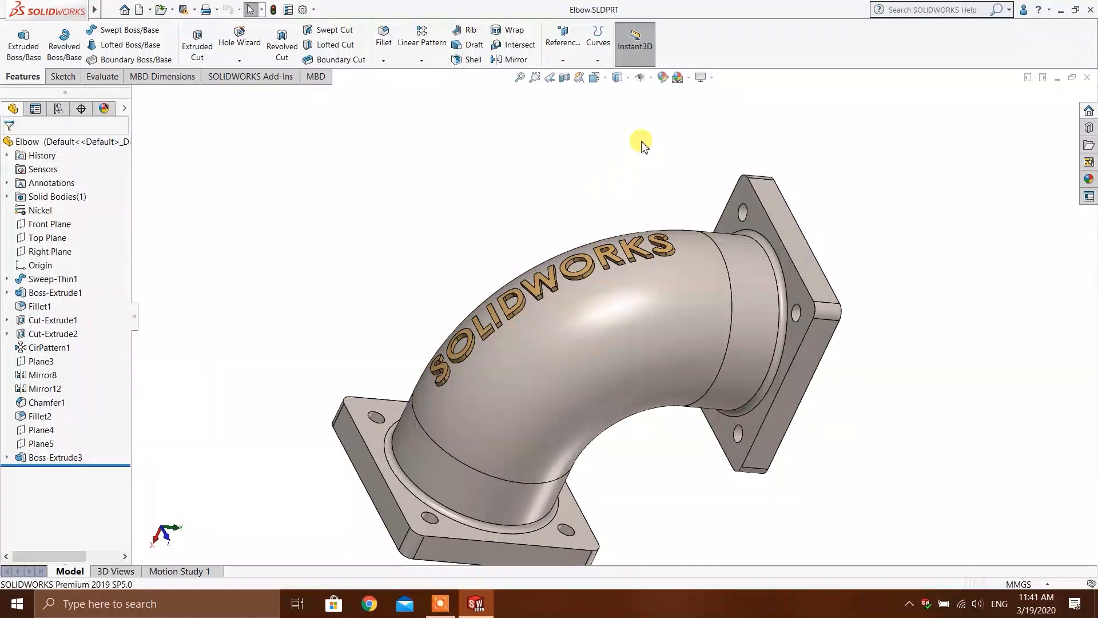
Step: Check the view settings and display options for RealView Graphics and turn it on for the Elbow part
click(706, 81)
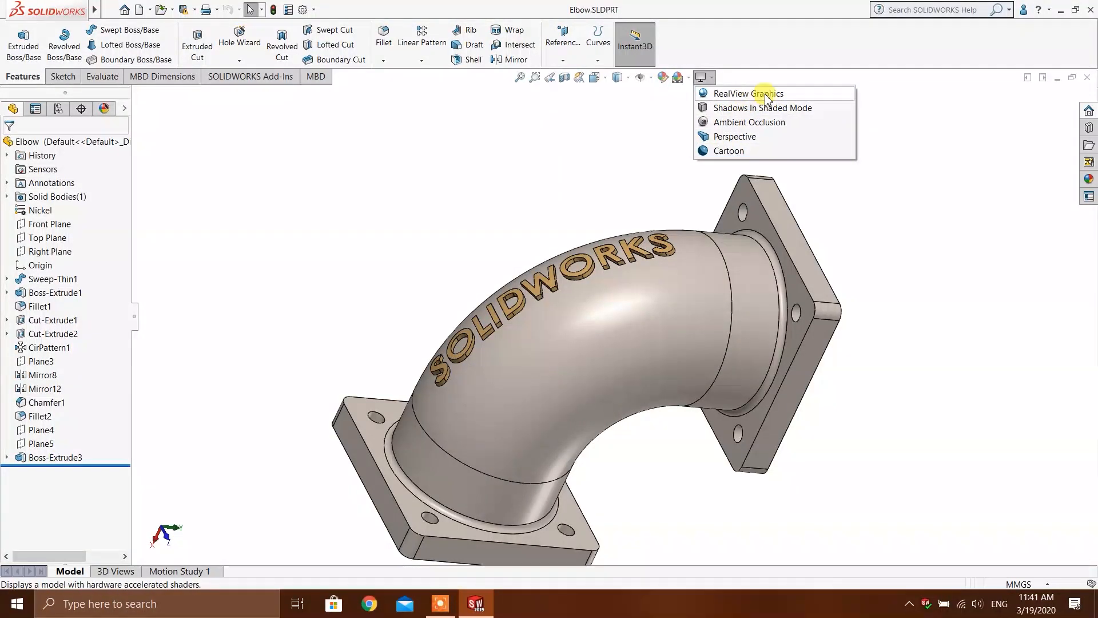
mouse_move(51, 6)
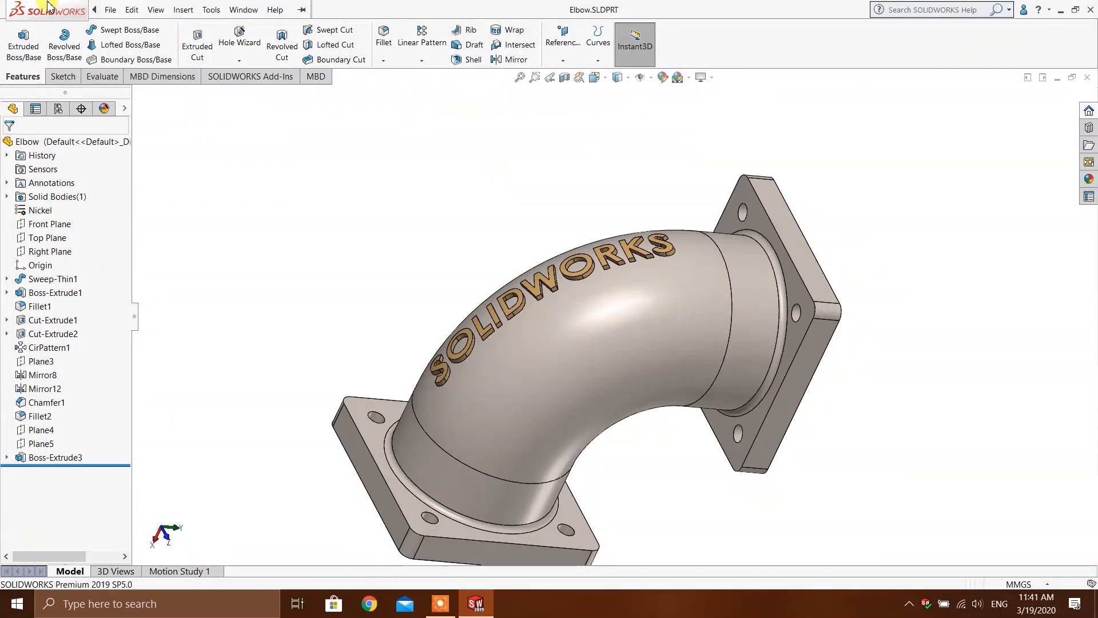
click(155, 10)
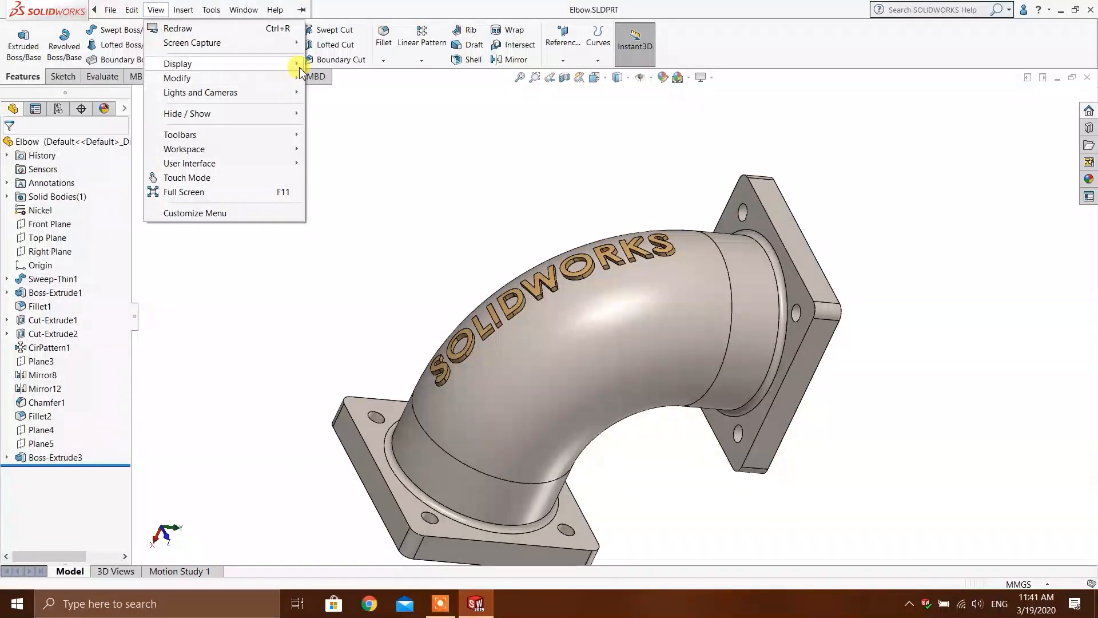
mouse_move(301, 69)
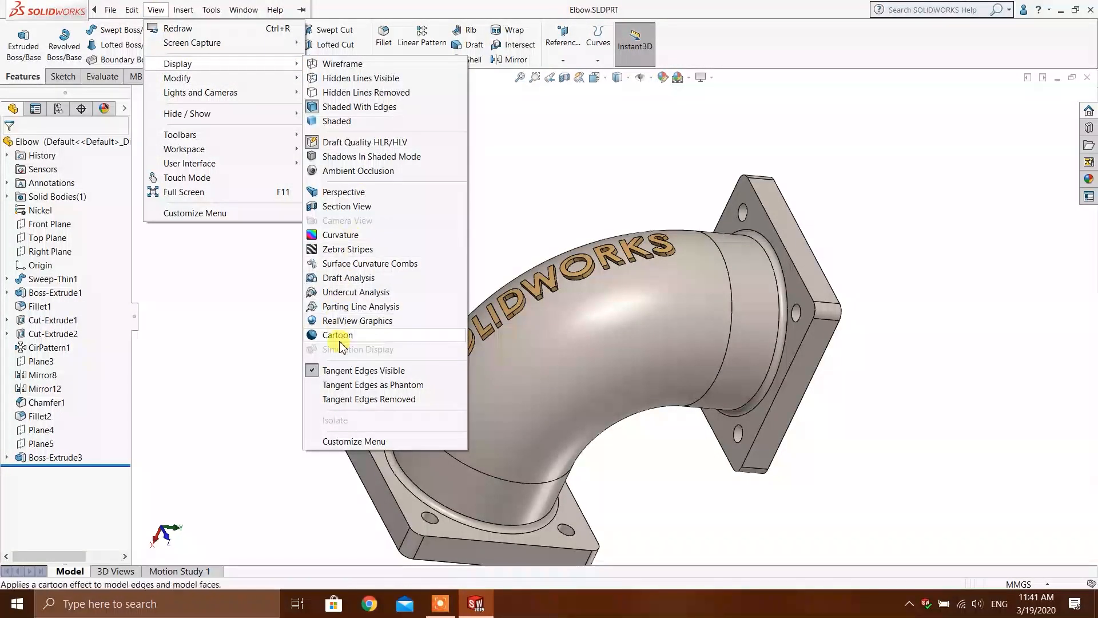
click(597, 148)
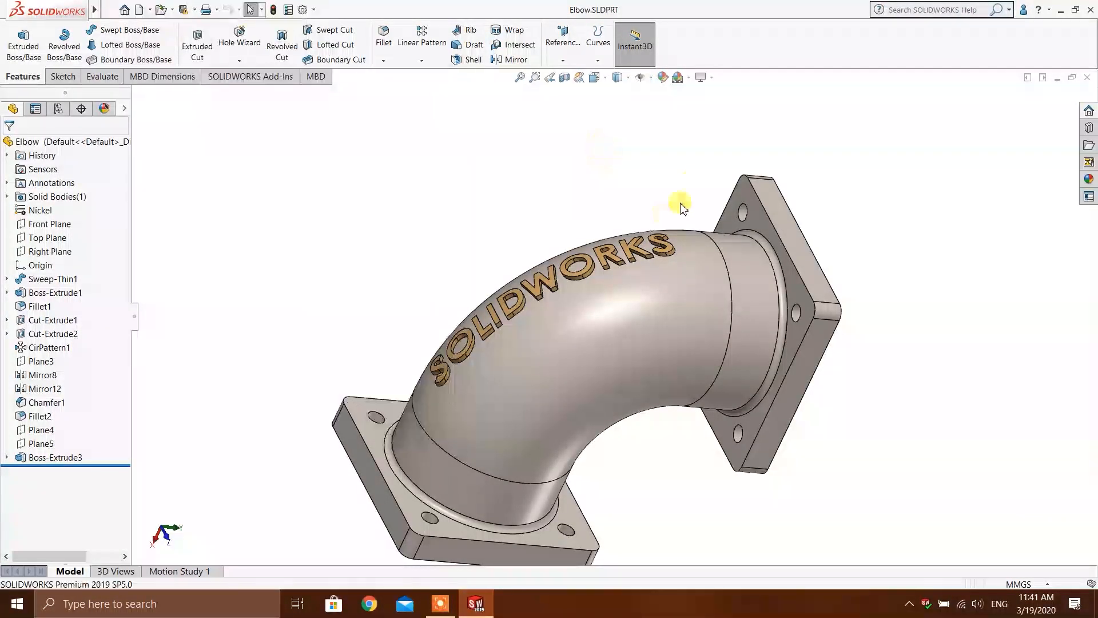
click(703, 77)
click(717, 94)
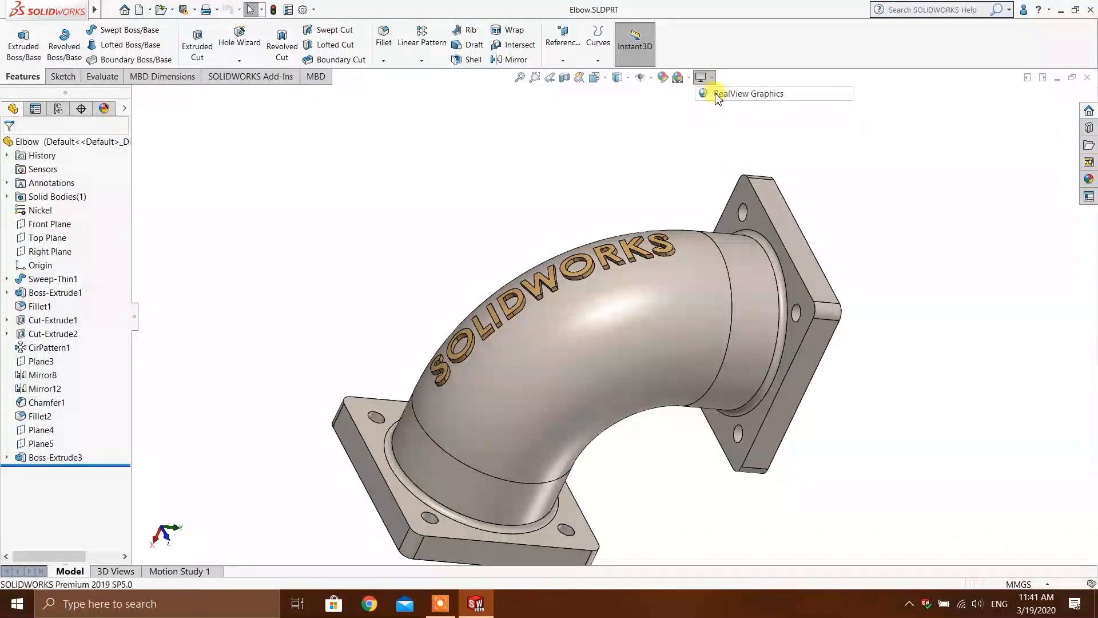
Step: Examine the RealView rendering of the elbow's body, flanges and raised SOLIDWORKS lettering from several angles, close up and from farther away
scroll(604, 336, up, 2)
drag(601, 368, 637, 426)
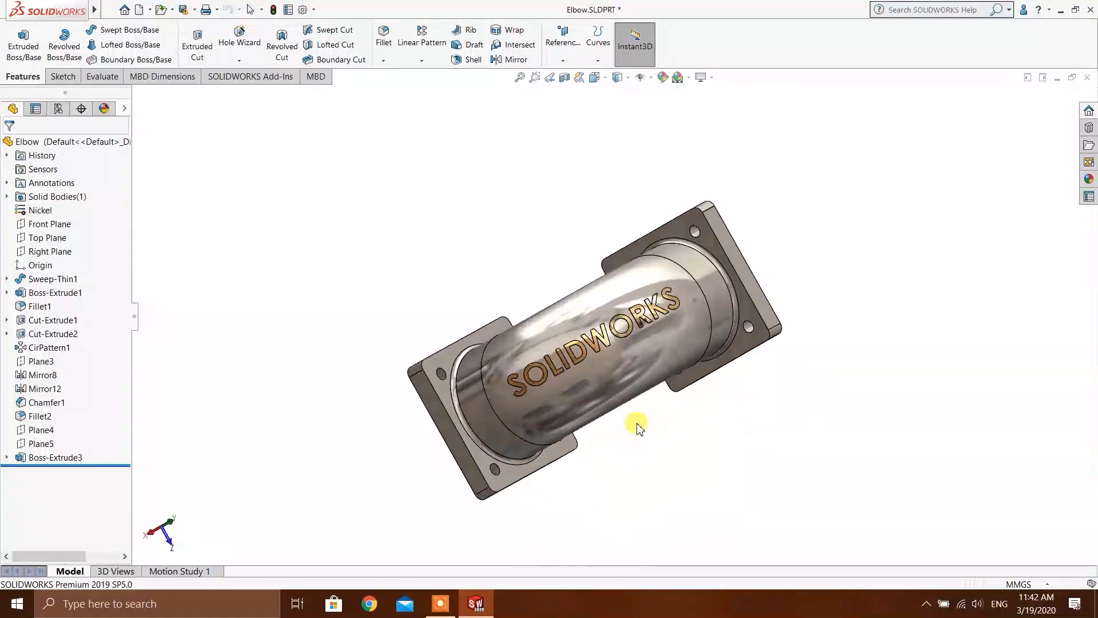
scroll(629, 419, down, 4)
drag(623, 341, 534, 517)
scroll(630, 351, up, 3)
scroll(525, 341, down, 5)
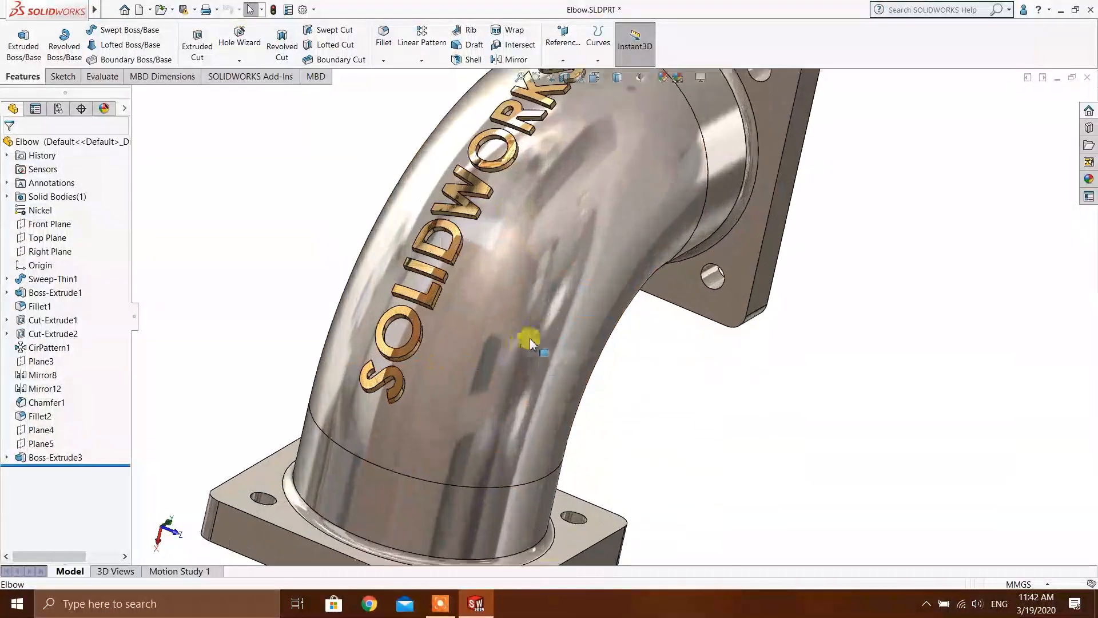
scroll(467, 293, up, 4)
drag(569, 319, 582, 368)
scroll(544, 312, down, 3)
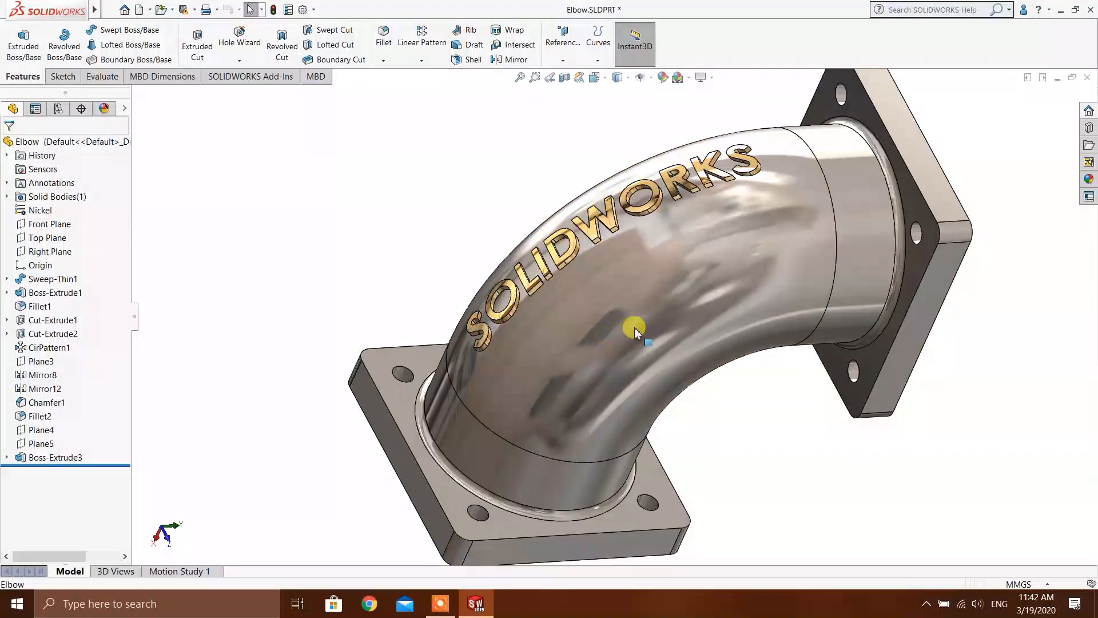
scroll(688, 334, down, 2)
scroll(633, 295, up, 3)
drag(632, 294, 642, 351)
scroll(616, 290, down, 3)
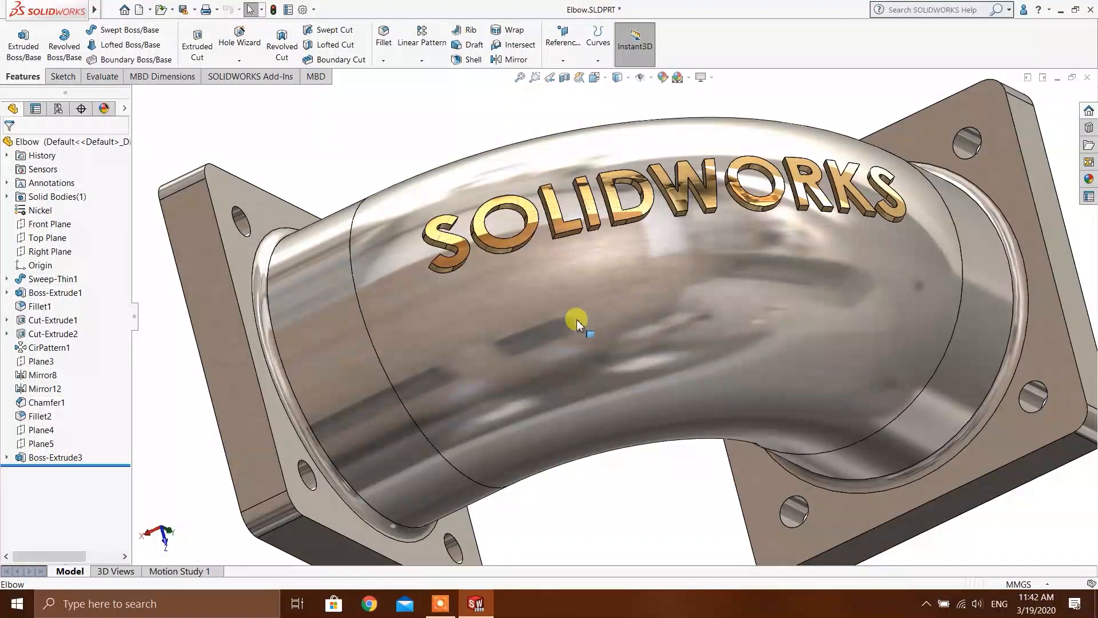
scroll(579, 318, up, 1)
drag(627, 310, 630, 289)
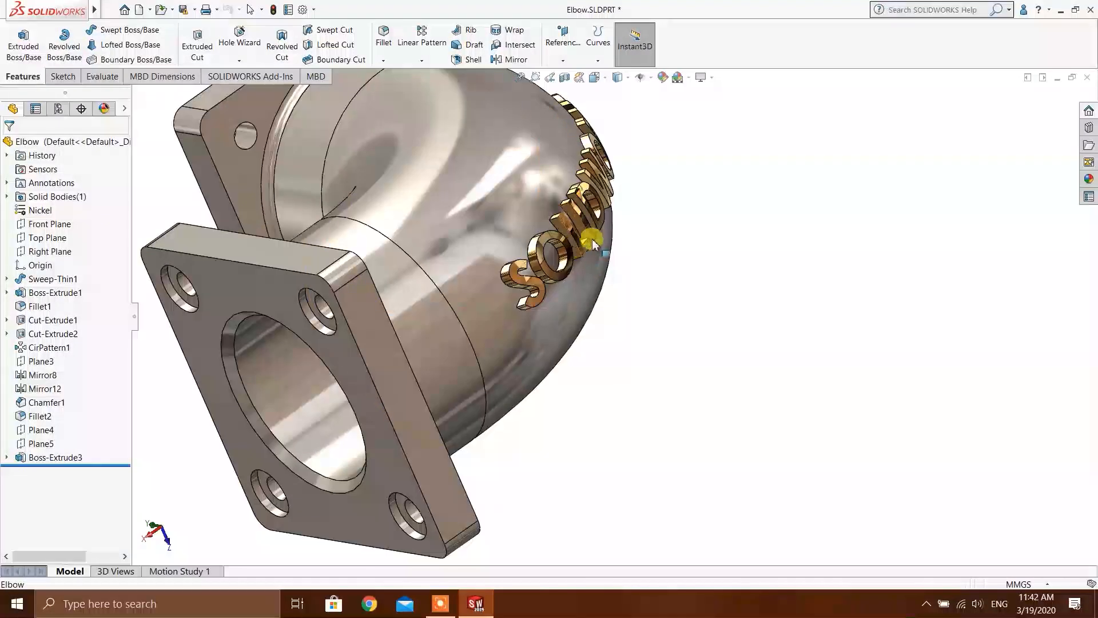
scroll(593, 244, up, 2)
drag(586, 215, 479, 225)
scroll(496, 225, up, 4)
scroll(543, 278, down, 2)
scroll(604, 244, down, 2)
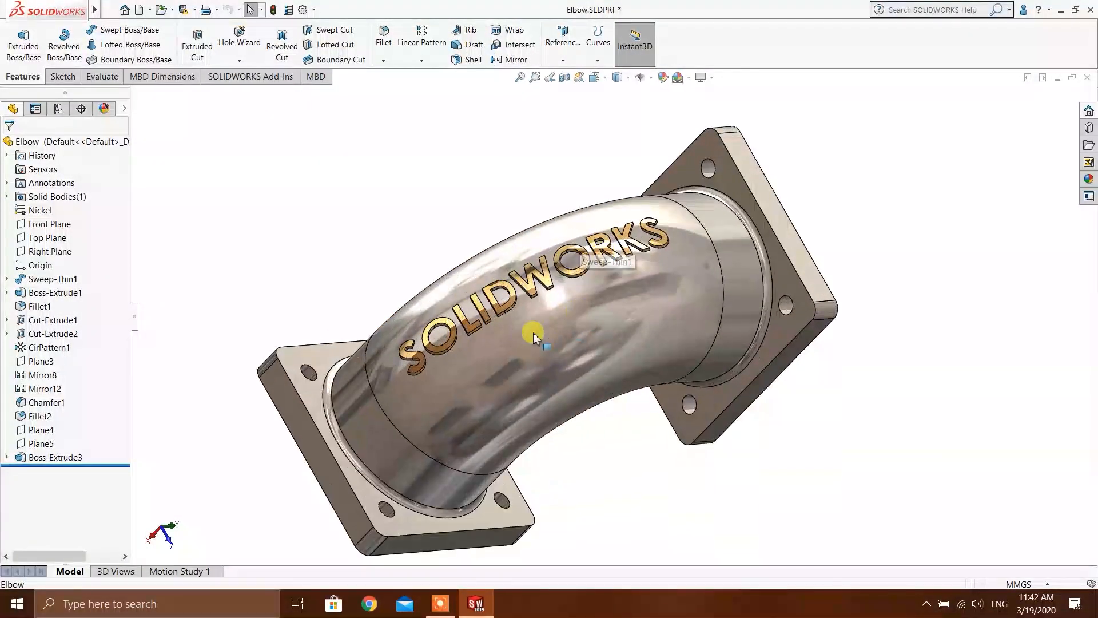
scroll(512, 338, up, 2)
scroll(563, 444, down, 2)
scroll(903, 379, up, 1)
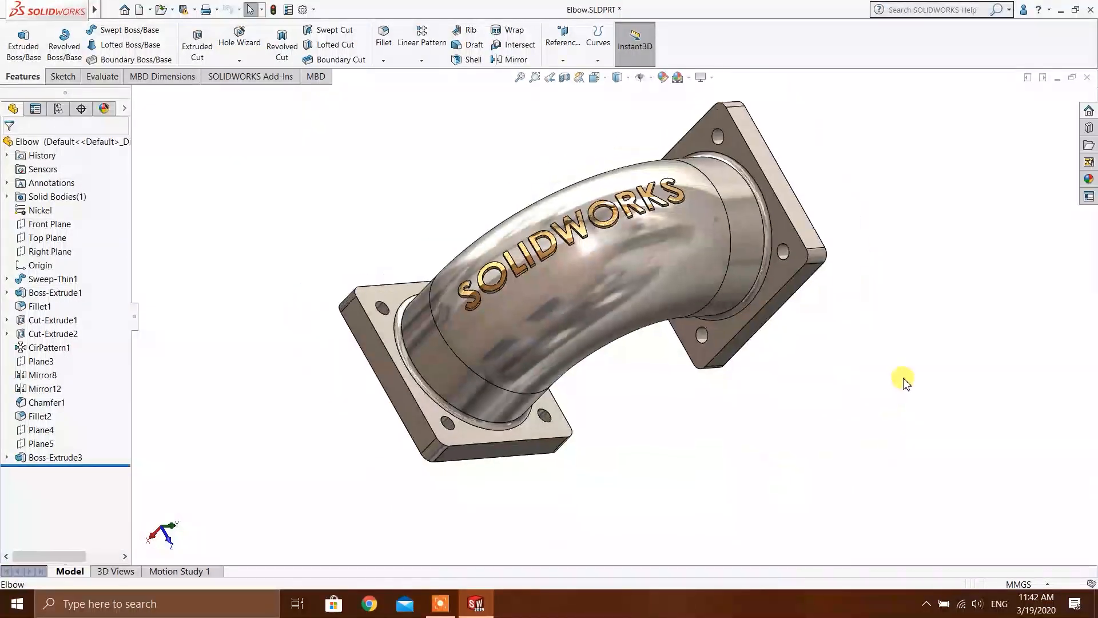